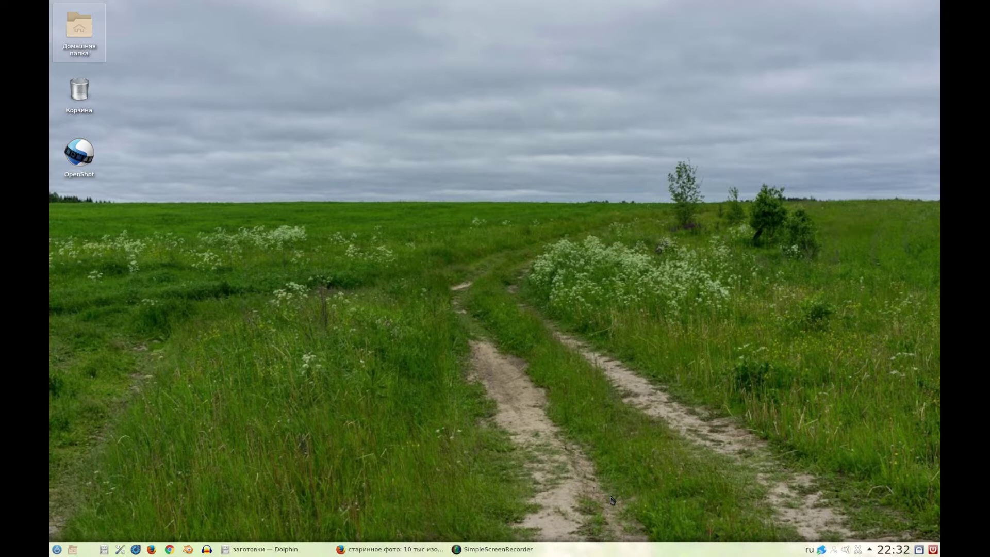
Step: Restore the Yandex Images results for 'старинное фото' in Firefox
{"action": "left_click", "coordinate": [384, 551]}
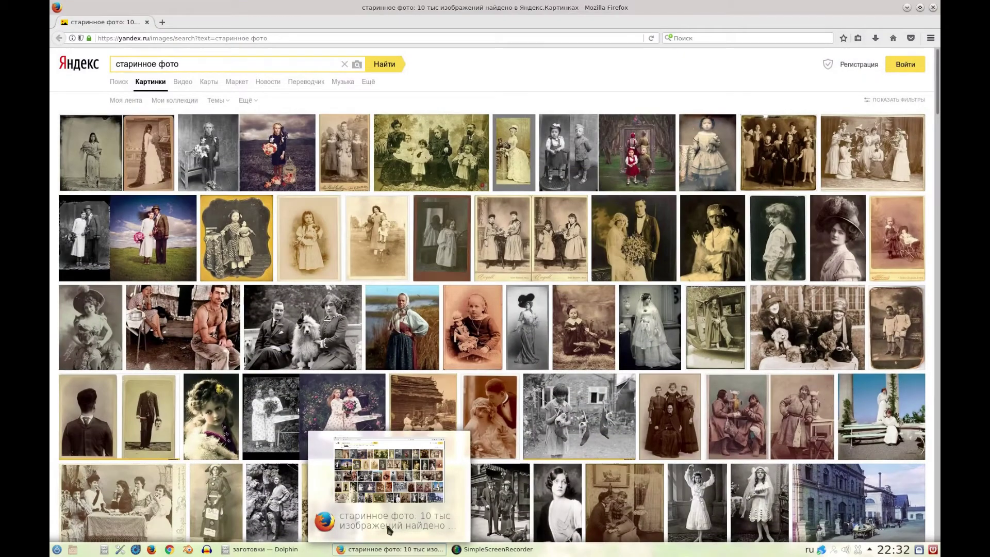
{"action": "mouse_move", "coordinate": [345, 164]}
{"action": "scroll", "coordinate": [344, 232], "scroll_direction": "down", "scroll_amount": 2}
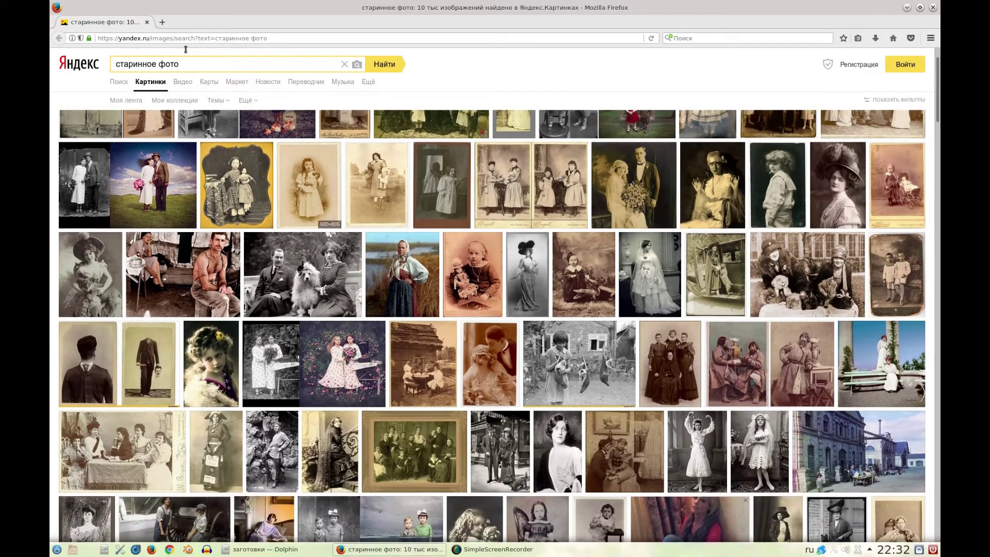
{"action": "left_click", "coordinate": [206, 60]}
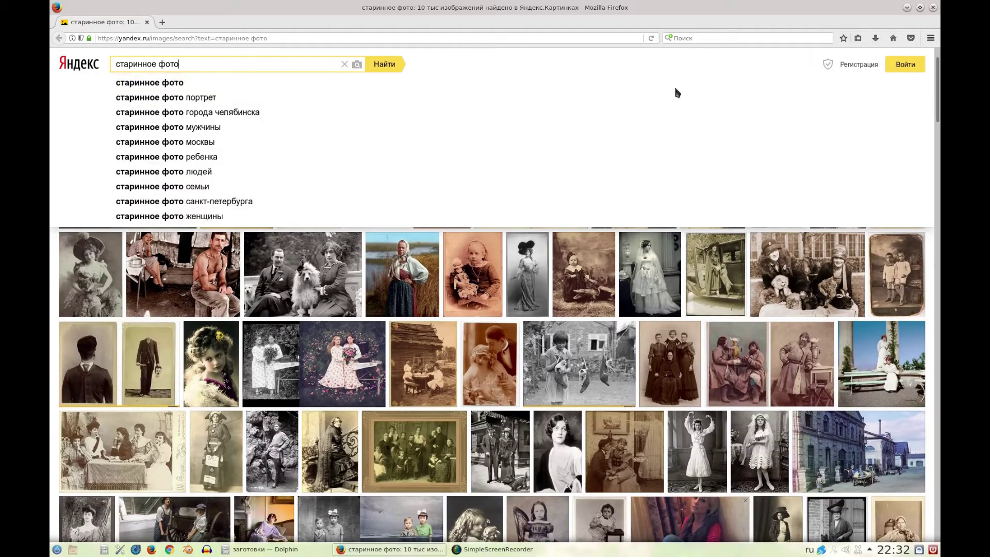
Step: Scroll down through the vintage photo results and back up to the top
{"action": "scroll", "coordinate": [677, 92], "scroll_direction": "down", "scroll_amount": 5}
{"action": "scroll", "coordinate": [683, 76], "scroll_direction": "down", "scroll_amount": 5}
{"action": "scroll", "coordinate": [676, 124], "scroll_direction": "down", "scroll_amount": 5}
{"action": "scroll", "coordinate": [666, 172], "scroll_direction": "down", "scroll_amount": 5}
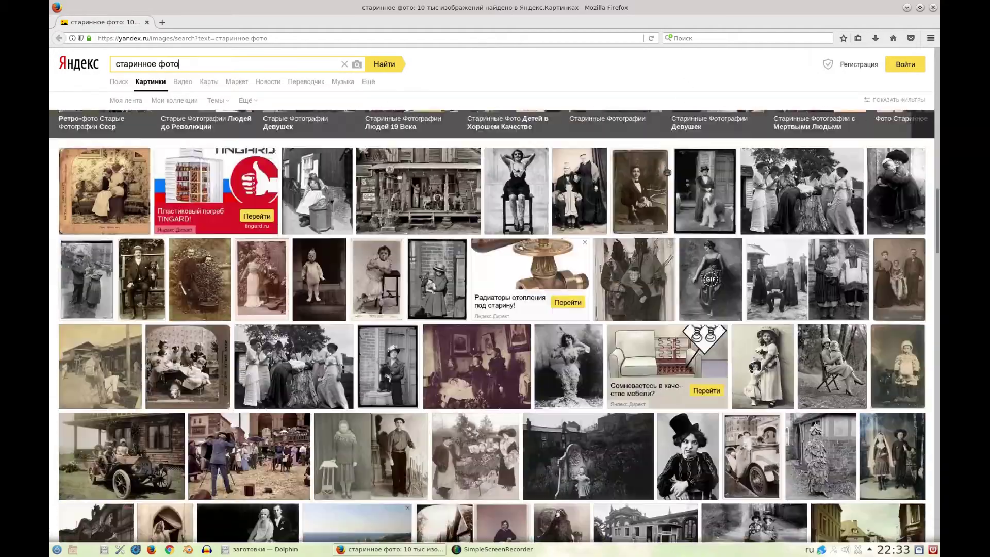
{"action": "scroll", "coordinate": [667, 171], "scroll_direction": "down", "scroll_amount": 5}
{"action": "scroll", "coordinate": [666, 173], "scroll_direction": "down", "scroll_amount": 5}
{"action": "scroll", "coordinate": [667, 174], "scroll_direction": "down", "scroll_amount": 5}
{"action": "scroll", "coordinate": [666, 178], "scroll_direction": "down", "scroll_amount": 5}
{"action": "scroll", "coordinate": [538, 231], "scroll_direction": "down", "scroll_amount": 5}
{"action": "scroll", "coordinate": [539, 231], "scroll_direction": "down", "scroll_amount": 5}
{"action": "scroll", "coordinate": [539, 231], "scroll_direction": "down", "scroll_amount": 5}
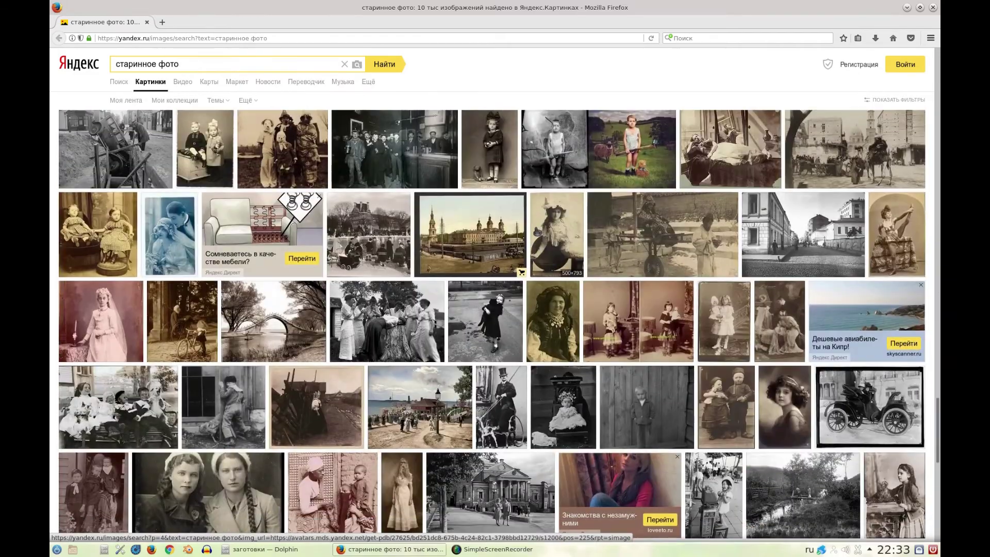
{"action": "scroll", "coordinate": [536, 232], "scroll_direction": "down", "scroll_amount": 2}
{"action": "scroll", "coordinate": [537, 231], "scroll_direction": "down", "scroll_amount": 1}
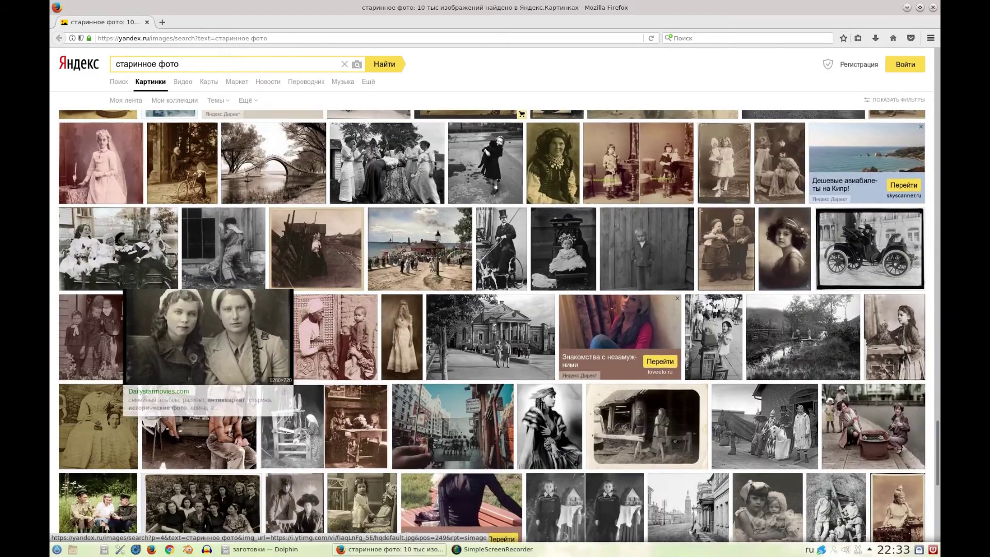
{"action": "scroll", "coordinate": [265, 335], "scroll_direction": "up", "scroll_amount": 5}
{"action": "scroll", "coordinate": [273, 330], "scroll_direction": "up", "scroll_amount": 5}
{"action": "scroll", "coordinate": [283, 323], "scroll_direction": "up", "scroll_amount": 5}
{"action": "scroll", "coordinate": [292, 314], "scroll_direction": "up", "scroll_amount": 3}
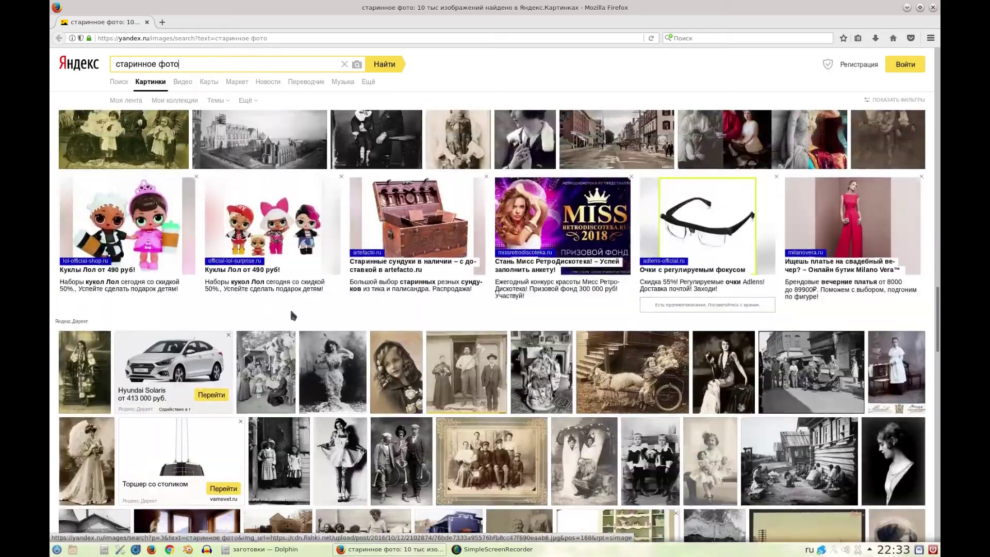
{"action": "scroll", "coordinate": [320, 294], "scroll_direction": "up", "scroll_amount": 5}
{"action": "scroll", "coordinate": [351, 273], "scroll_direction": "up", "scroll_amount": 5}
{"action": "scroll", "coordinate": [376, 255], "scroll_direction": "up", "scroll_amount": 5}
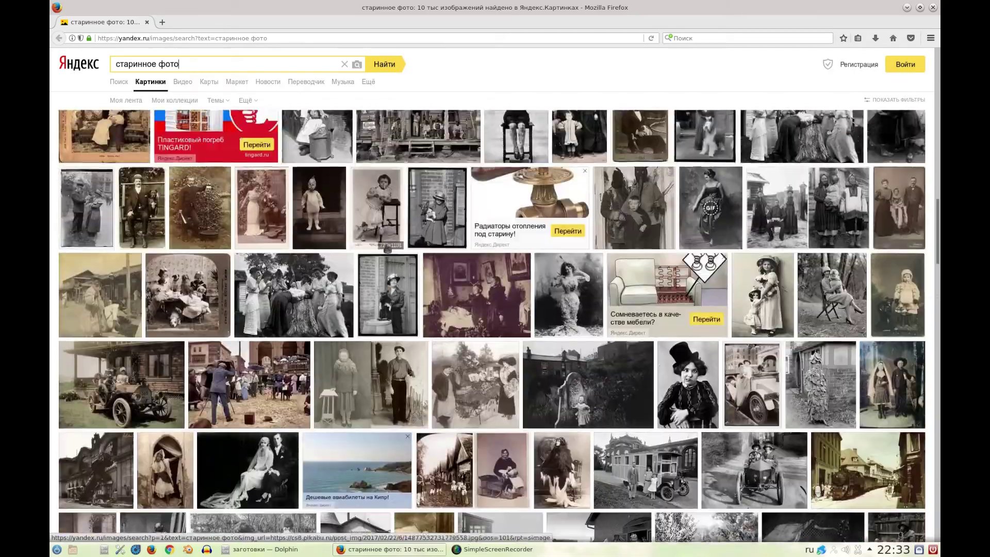
{"action": "scroll", "coordinate": [387, 250], "scroll_direction": "up", "scroll_amount": 3}
{"action": "scroll", "coordinate": [350, 194], "scroll_direction": "up", "scroll_amount": 3}
{"action": "scroll", "coordinate": [356, 183], "scroll_direction": "up", "scroll_amount": 3}
{"action": "scroll", "coordinate": [366, 165], "scroll_direction": "up", "scroll_amount": 4}
{"action": "scroll", "coordinate": [377, 149], "scroll_direction": "up", "scroll_amount": 1}
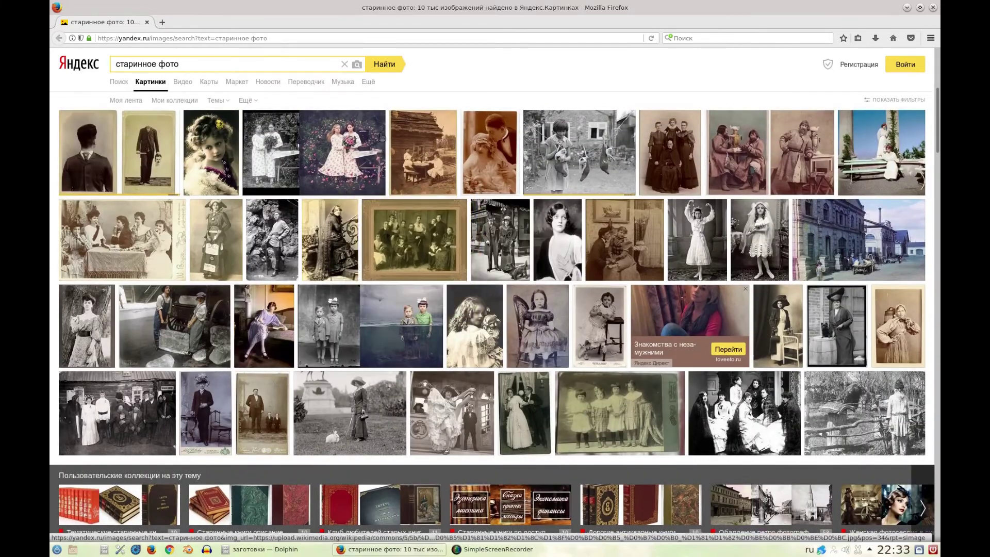
{"action": "scroll", "coordinate": [407, 155], "scroll_direction": "up", "scroll_amount": 3}
{"action": "scroll", "coordinate": [438, 170], "scroll_direction": "up", "scroll_amount": 3}
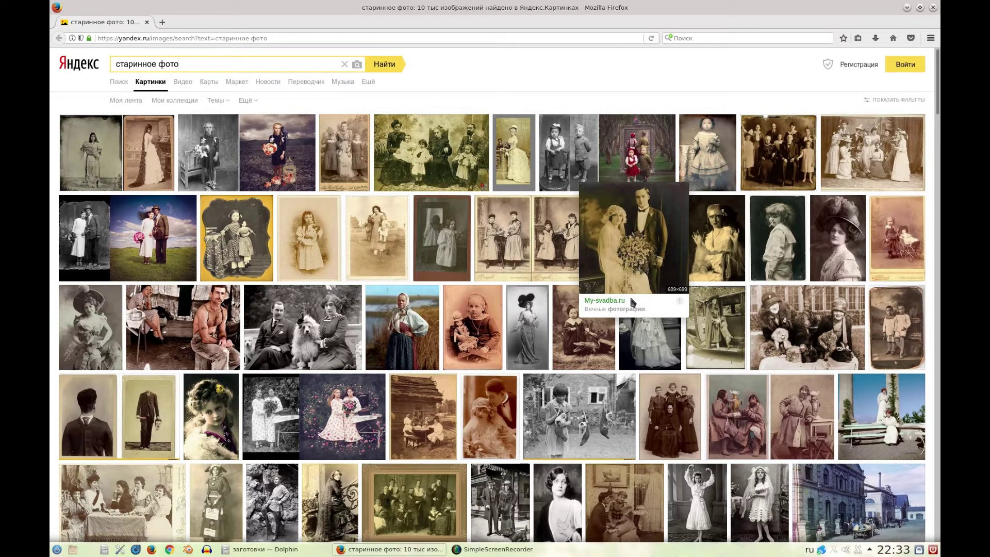
{"action": "mouse_move", "coordinate": [402, 327]}
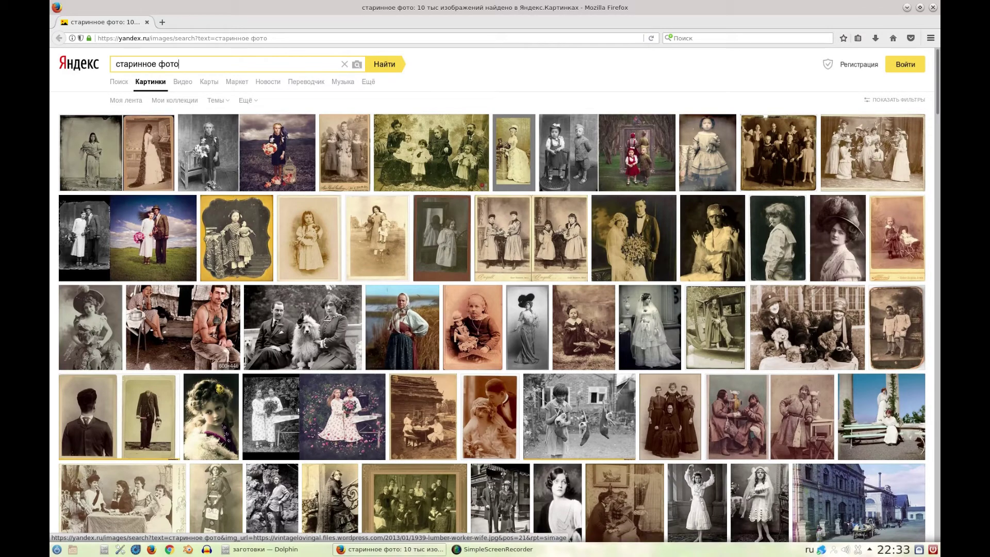
{"action": "scroll", "coordinate": [375, 246], "scroll_direction": "down", "scroll_amount": 5}
{"action": "scroll", "coordinate": [464, 232], "scroll_direction": "down", "scroll_amount": 5}
{"action": "scroll", "coordinate": [567, 216], "scroll_direction": "down", "scroll_amount": 5}
{"action": "scroll", "coordinate": [733, 187], "scroll_direction": "down", "scroll_amount": 5}
{"action": "scroll", "coordinate": [733, 186], "scroll_direction": "down", "scroll_amount": 2}
{"action": "scroll", "coordinate": [876, 206], "scroll_direction": "down", "scroll_amount": 2}
{"action": "scroll", "coordinate": [936, 213], "scroll_direction": "down", "scroll_amount": 3}
{"action": "scroll", "coordinate": [936, 213], "scroll_direction": "down", "scroll_amount": 3}
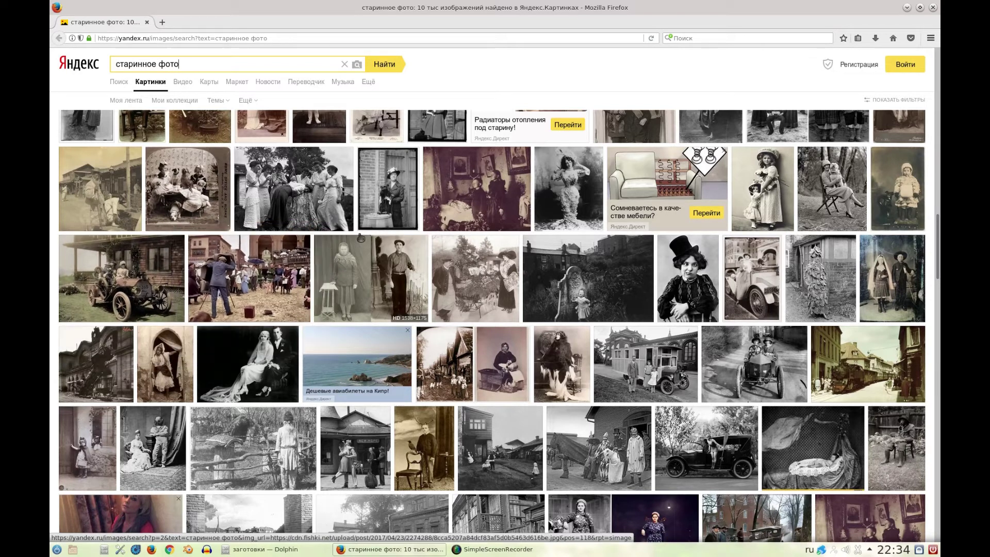
{"action": "mouse_move", "coordinate": [294, 190]}
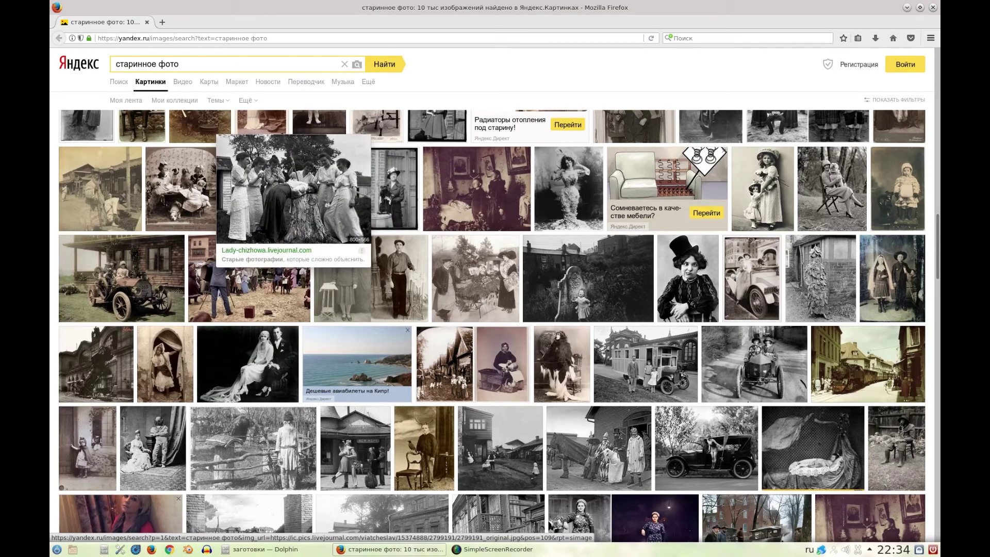
{"action": "mouse_move", "coordinate": [937, 238]}
{"action": "left_mouse_down"}
{"action": "mouse_move", "coordinate": [928, 275]}
{"action": "mouse_move", "coordinate": [939, 424]}
{"action": "left_mouse_up"}
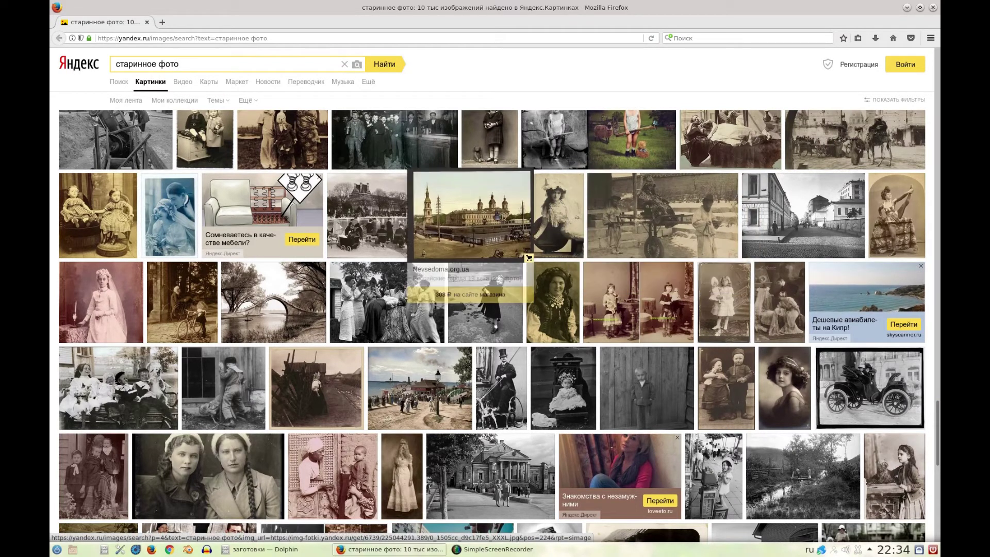
{"action": "mouse_move", "coordinate": [470, 214]}
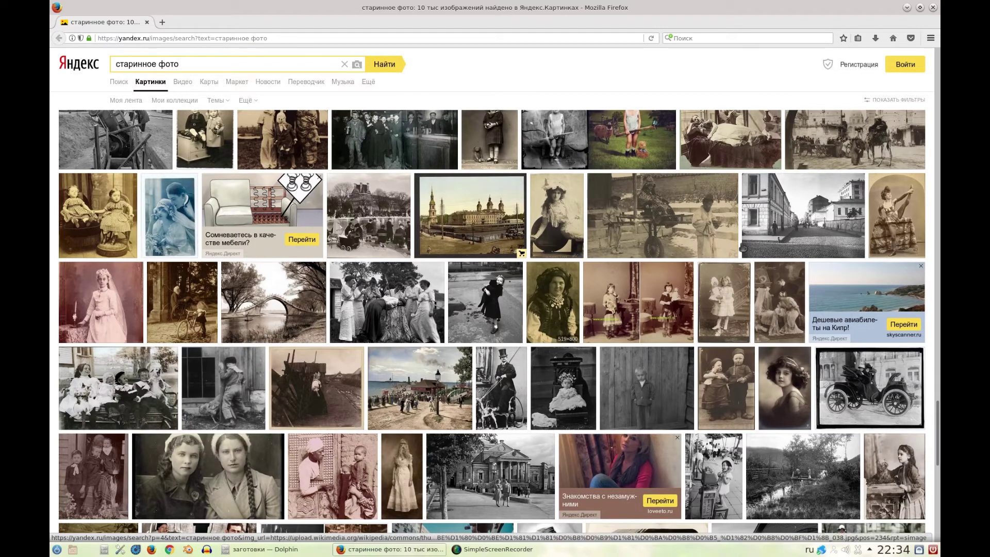
{"action": "left_click_drag", "start_coordinate": [934, 420], "coordinate": [938, 67]}
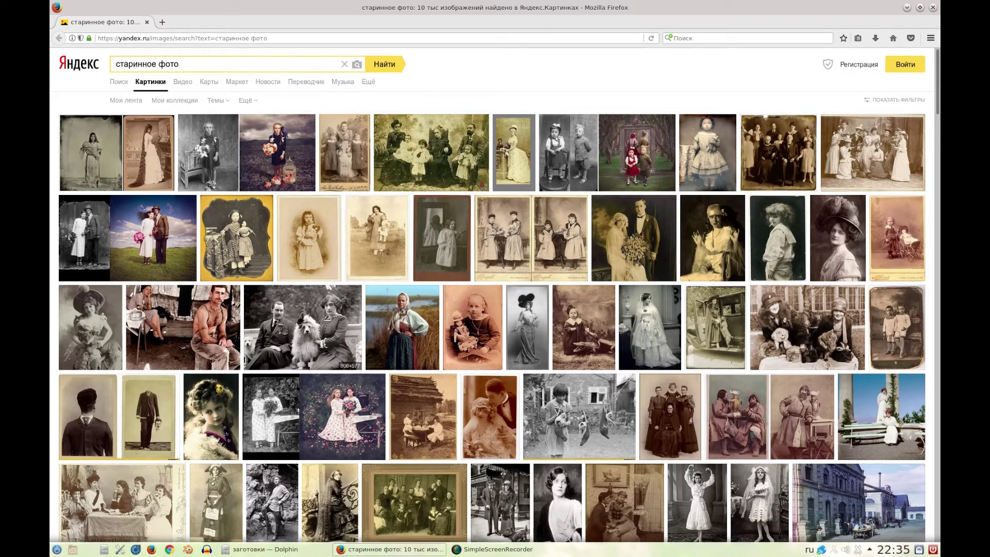
{"action": "scroll", "coordinate": [261, 267], "scroll_direction": "down", "scroll_amount": 5}
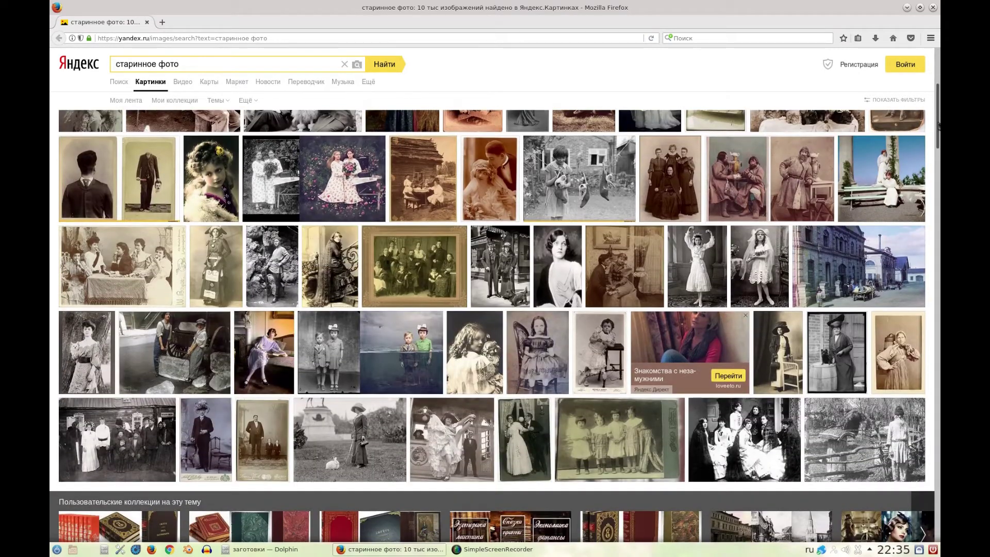
{"action": "scroll", "coordinate": [492, 310], "scroll_direction": "down", "scroll_amount": 2}
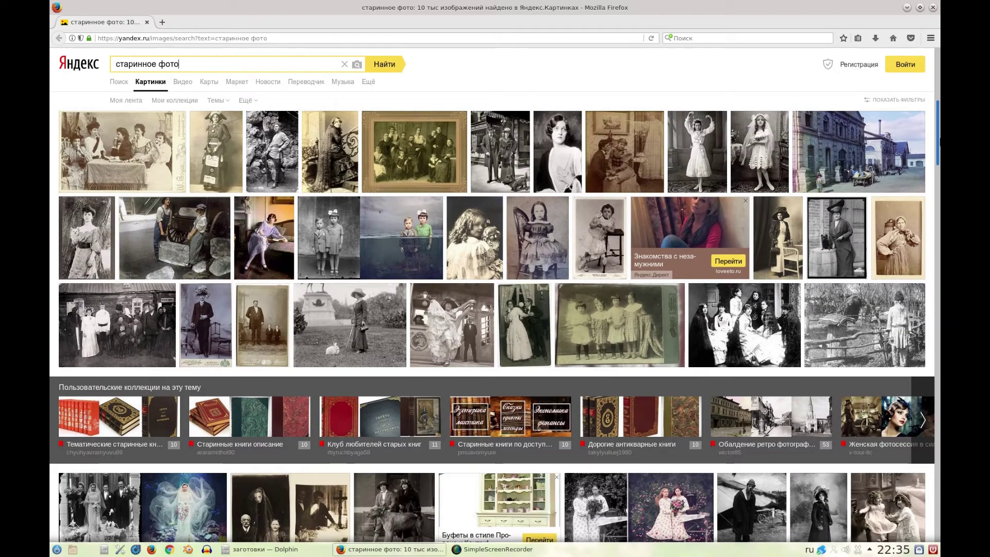
{"action": "left_click_drag", "start_coordinate": [939, 141], "coordinate": [939, 279]}
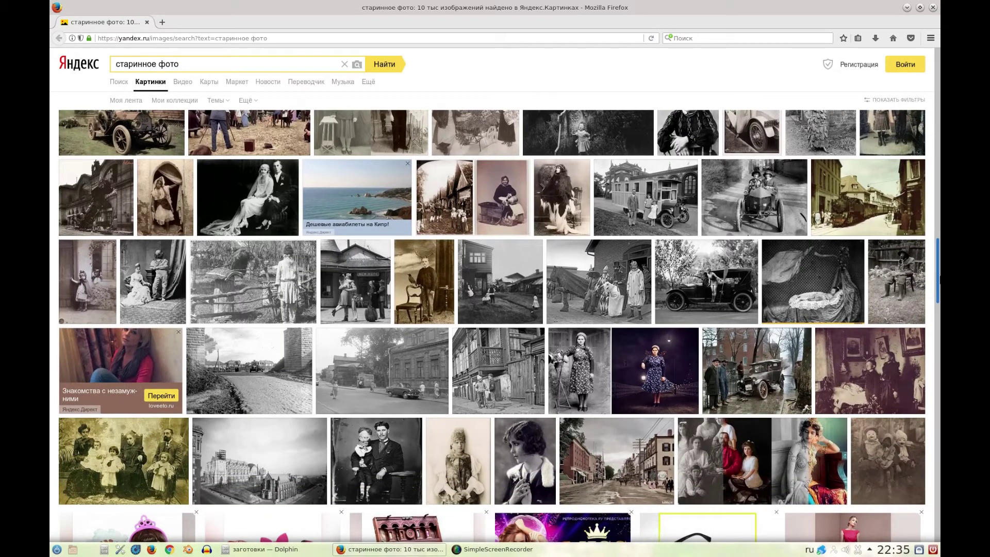
{"action": "left_click_drag", "start_coordinate": [938, 278], "coordinate": [938, 390]}
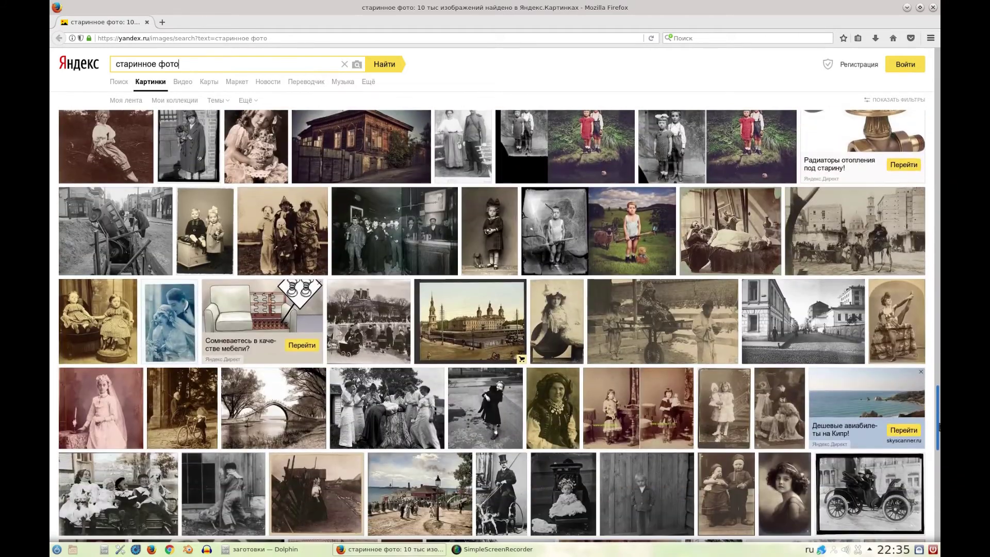
{"action": "left_click_drag", "start_coordinate": [937, 390], "coordinate": [938, 436]}
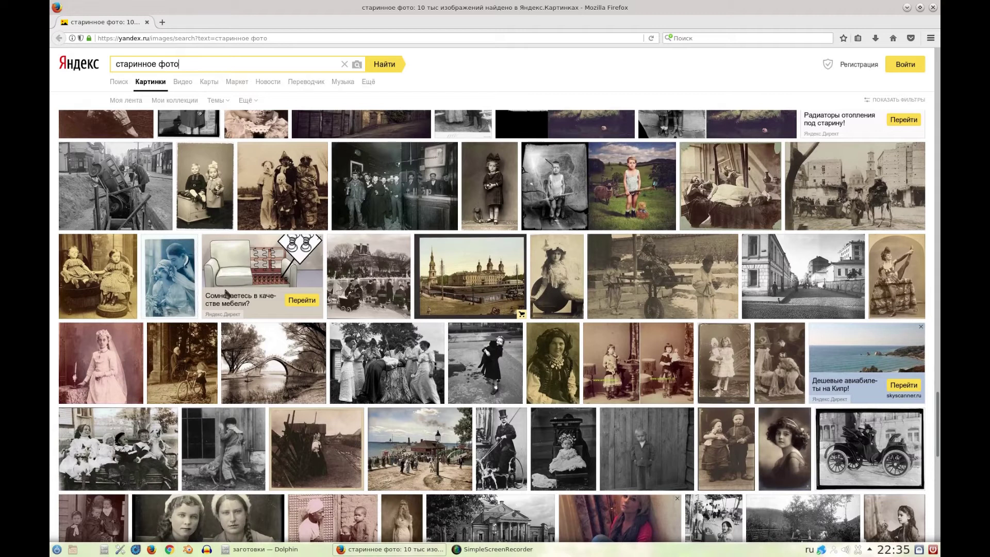
{"action": "mouse_move", "coordinate": [282, 230]}
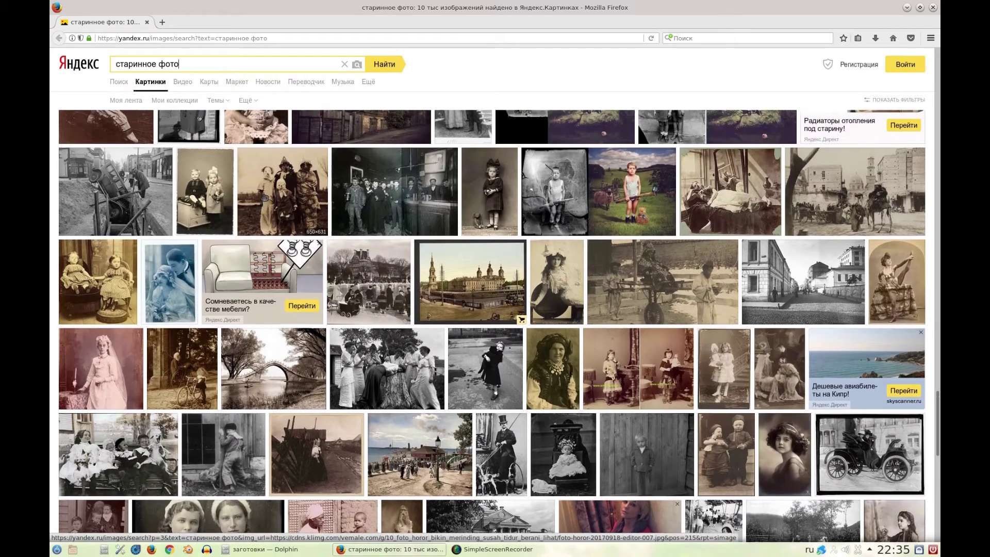
{"action": "scroll", "coordinate": [390, 208], "scroll_direction": "up", "scroll_amount": 3}
{"action": "scroll", "coordinate": [389, 208], "scroll_direction": "up", "scroll_amount": 2}
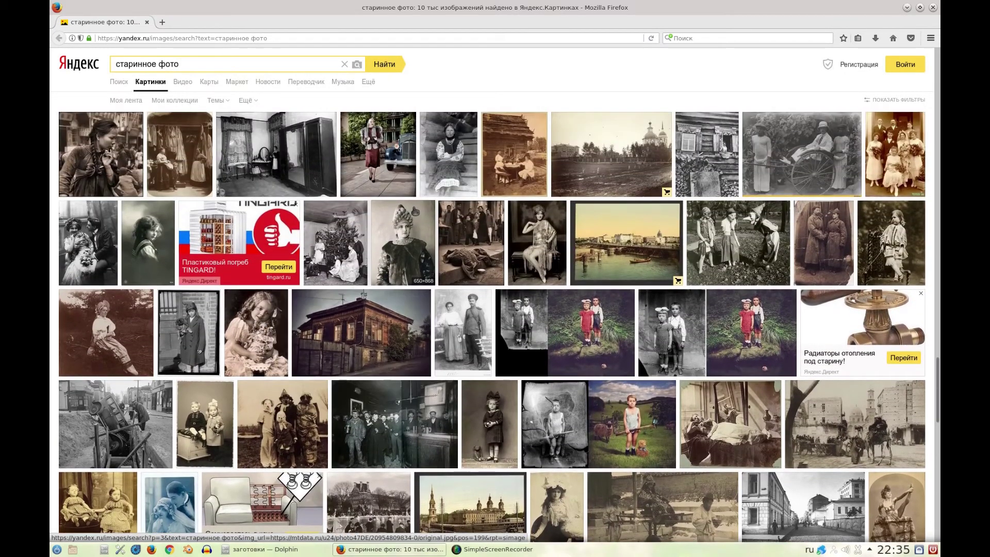
{"action": "scroll", "coordinate": [389, 208], "scroll_direction": "up", "scroll_amount": 2}
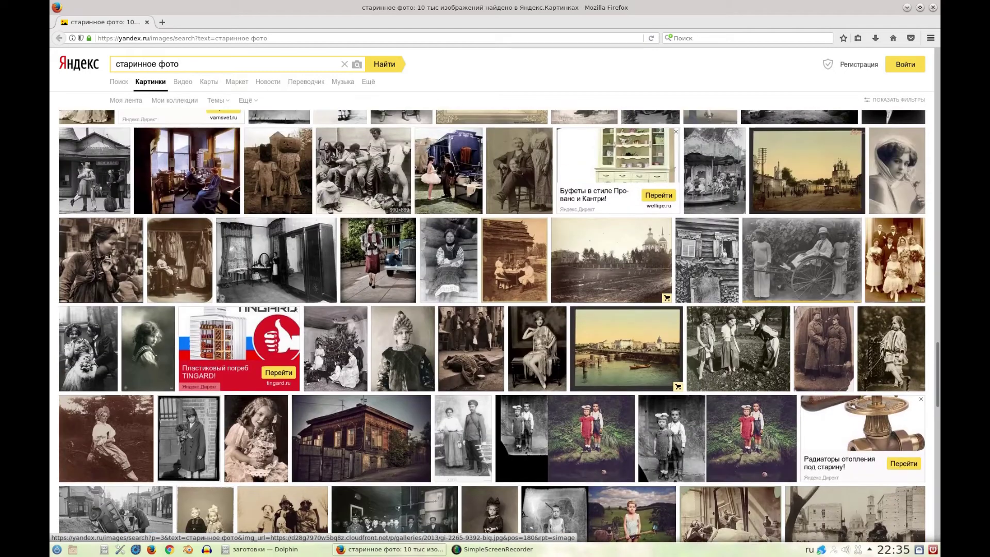
{"action": "scroll", "coordinate": [533, 183], "scroll_direction": "up", "scroll_amount": 2}
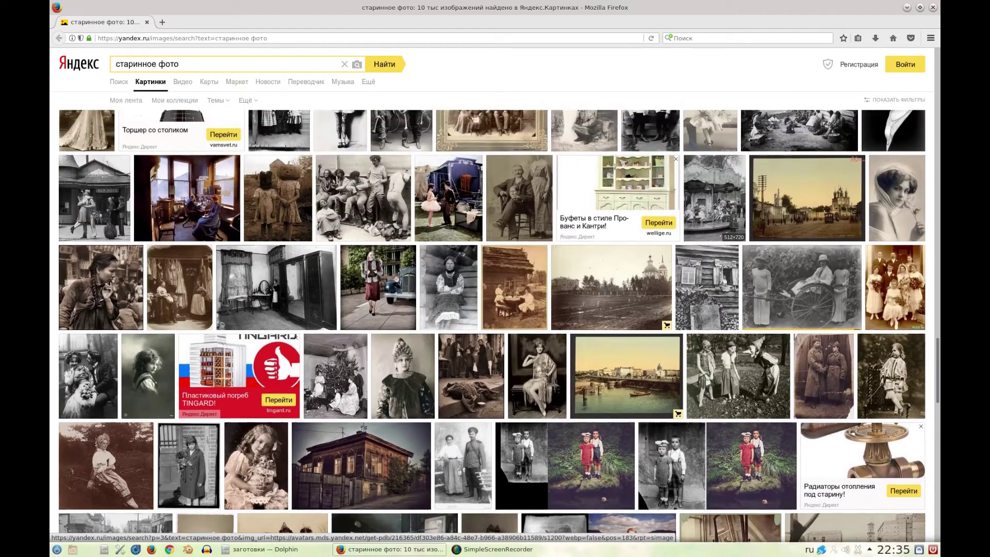
{"action": "scroll", "coordinate": [533, 183], "scroll_direction": "up", "scroll_amount": 2}
{"action": "scroll", "coordinate": [740, 194], "scroll_direction": "up", "scroll_amount": 2}
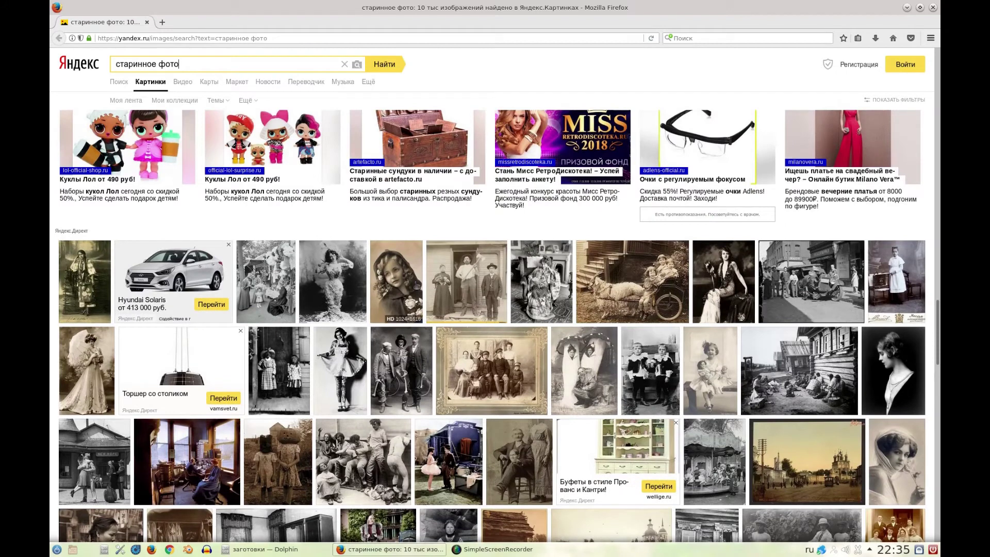
{"action": "scroll", "coordinate": [613, 241], "scroll_direction": "up", "scroll_amount": 5}
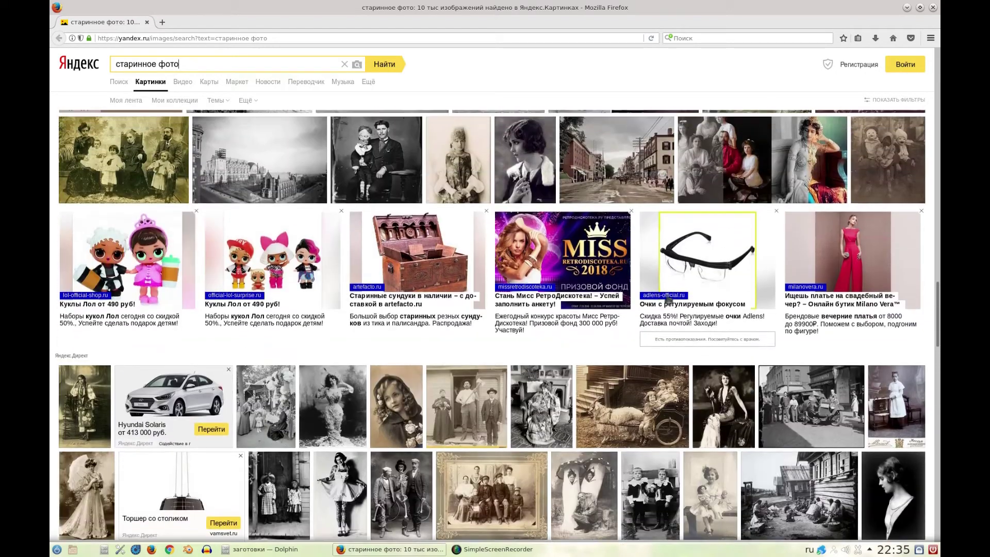
{"action": "scroll", "coordinate": [612, 241], "scroll_direction": "up", "scroll_amount": 2}
{"action": "scroll", "coordinate": [613, 241], "scroll_direction": "up", "scroll_amount": 2}
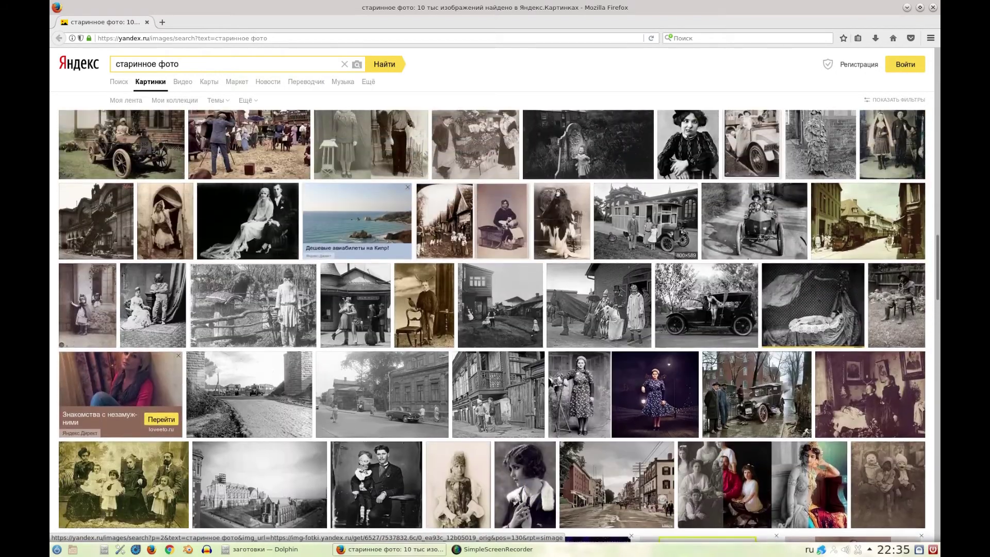
{"action": "scroll", "coordinate": [613, 242], "scroll_direction": "up", "scroll_amount": 2}
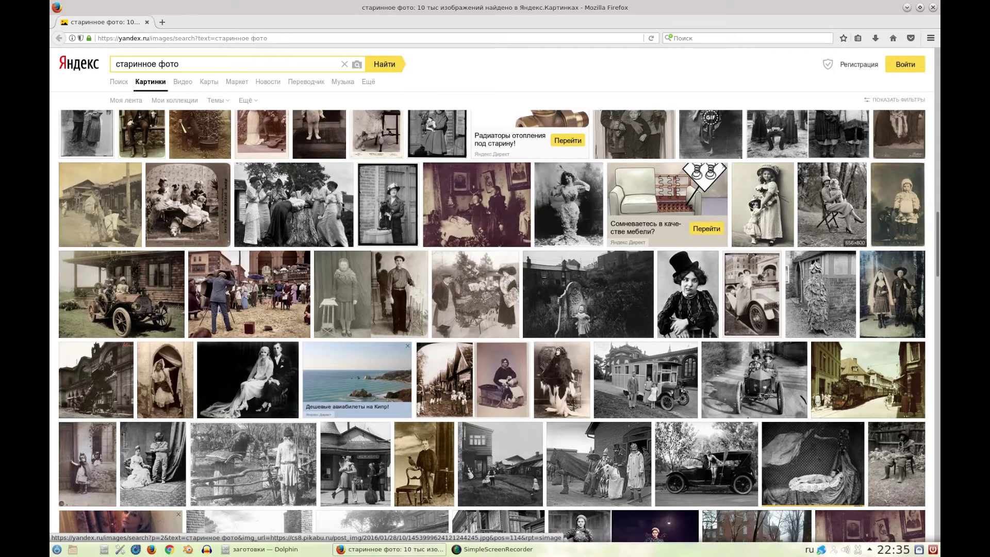
{"action": "left_click_drag", "start_coordinate": [938, 243], "coordinate": [938, 81]}
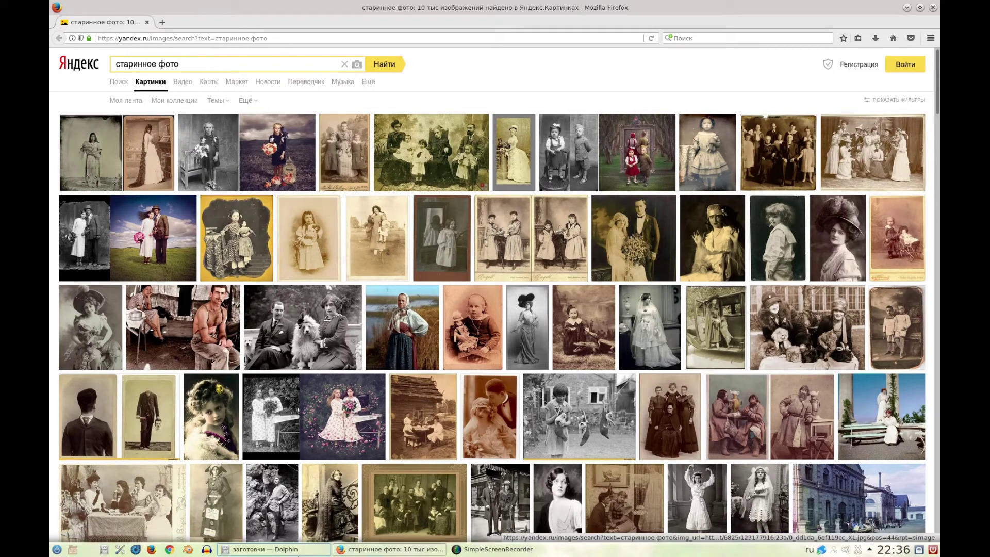
Step: Bring the Dolphin заготовки folder forward and reposition it, then return to the Yandex results
{"action": "left_click", "coordinate": [282, 550]}
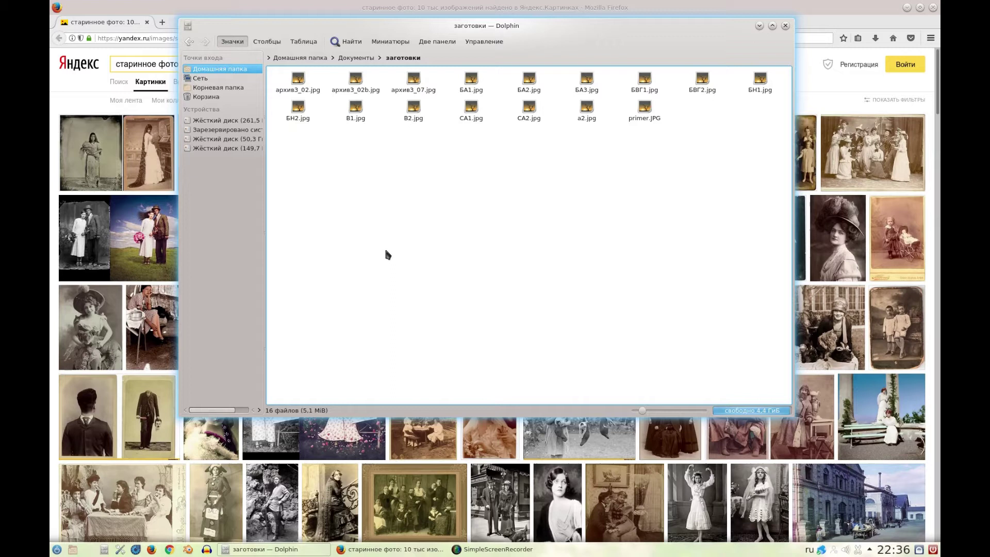
{"action": "mouse_move", "coordinate": [440, 26]}
{"action": "left_mouse_down"}
{"action": "mouse_move", "coordinate": [406, 16]}
{"action": "mouse_move", "coordinate": [442, 22]}
{"action": "left_mouse_up"}
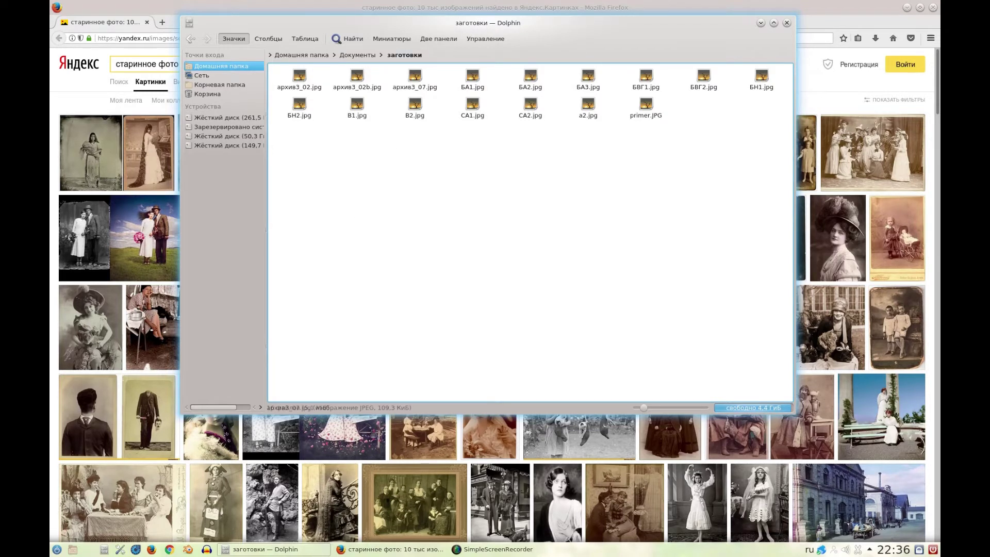
{"action": "left_click", "coordinate": [388, 549]}
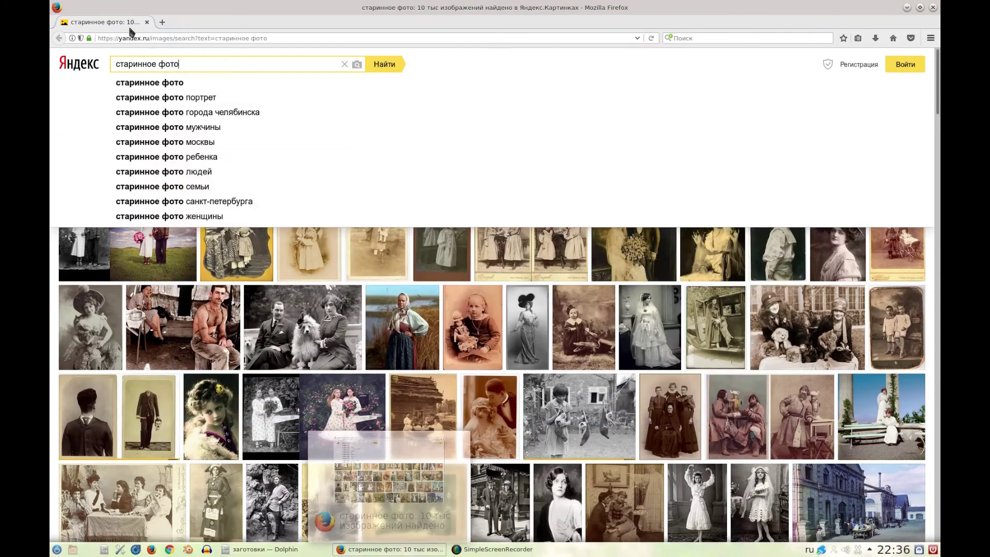
{"action": "left_click", "coordinate": [101, 61]}
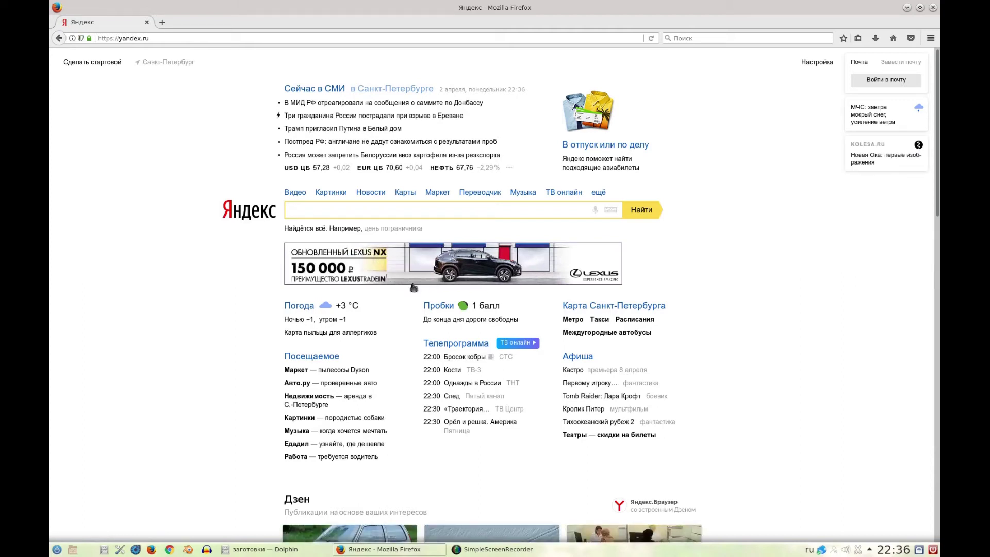
{"action": "type", "text": "п"}
{"action": "key", "text": "BackSpace"}
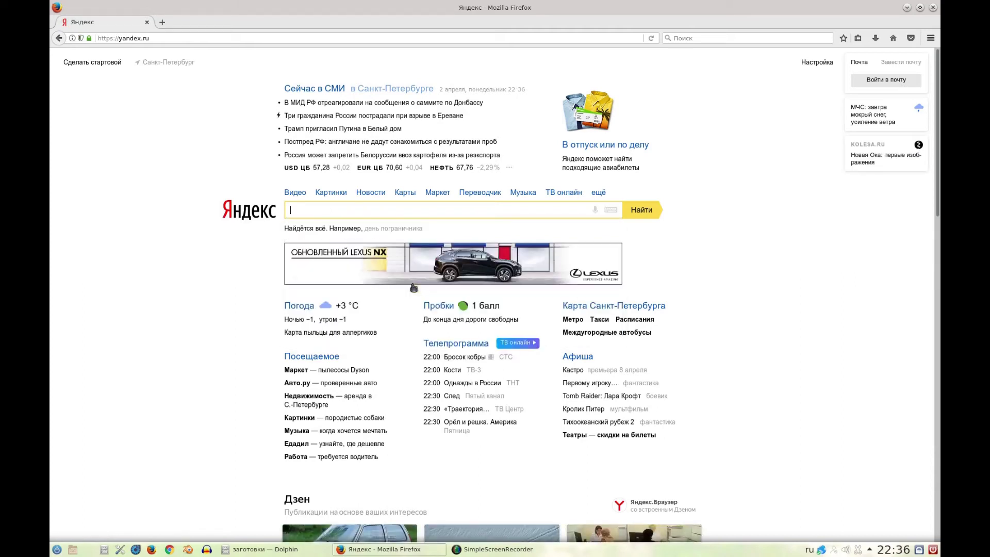
{"action": "type", "text": "gi"}
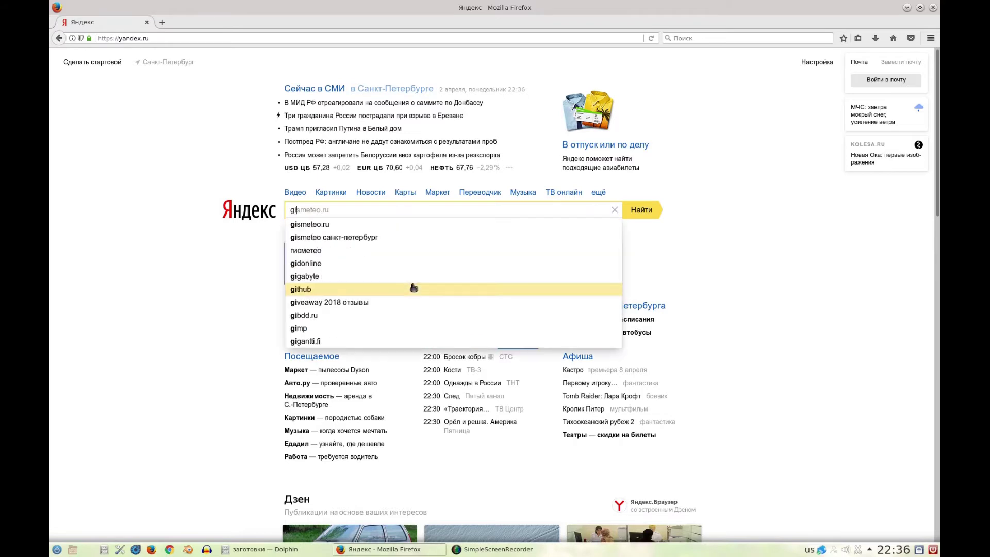
{"action": "type", "text": "mp"}
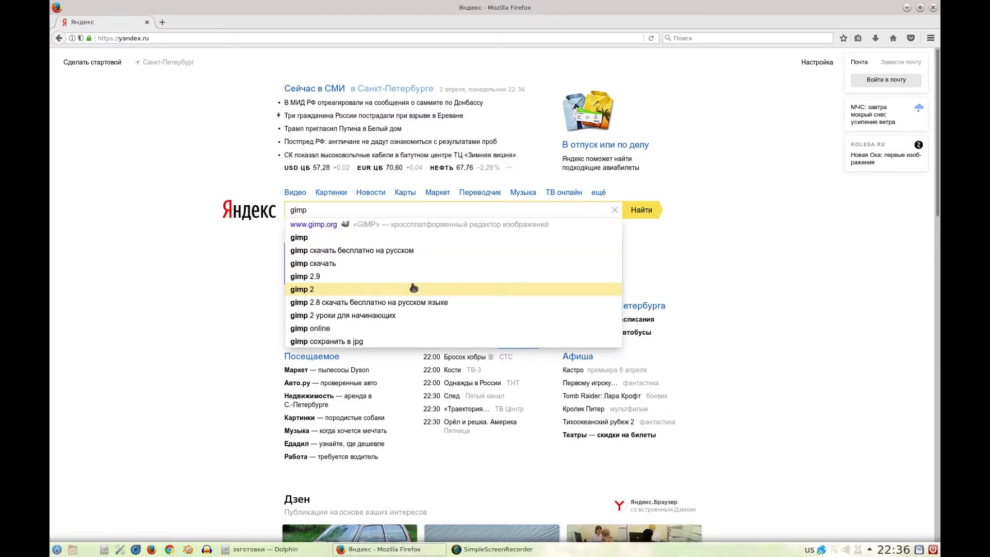
{"action": "left_click", "coordinate": [331, 227]}
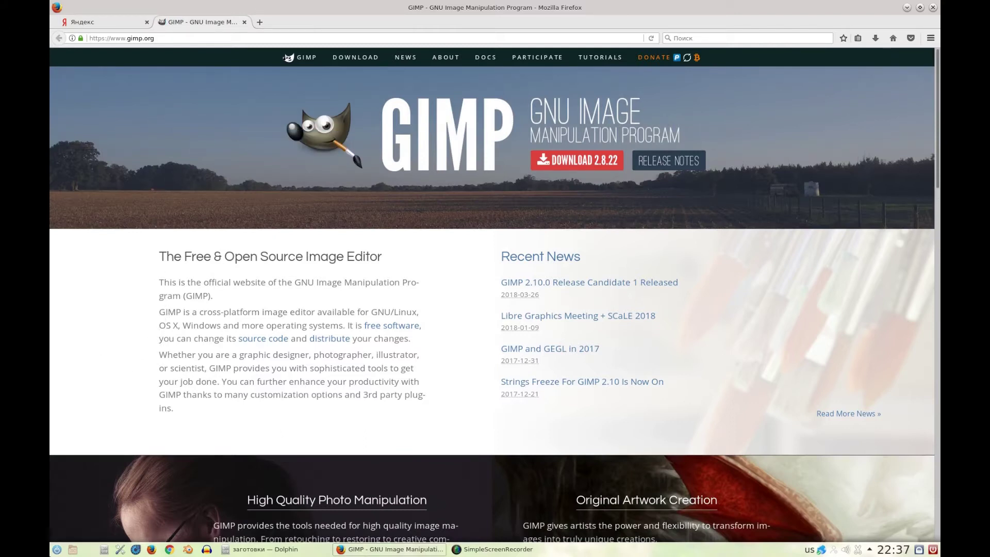
Step: Go to the gimp.org Downloads page listing stable version 2.8.22
{"action": "left_click", "coordinate": [56, 551]}
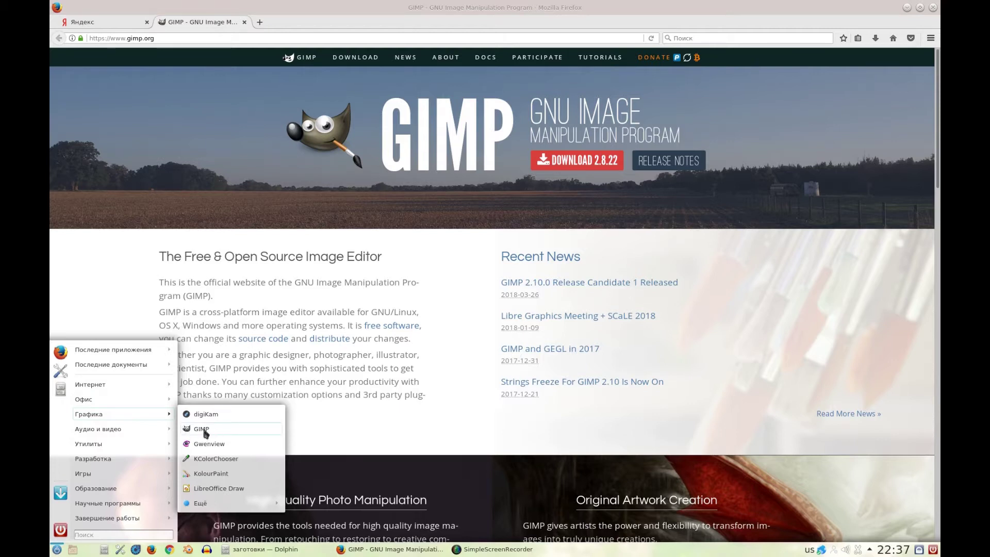
{"action": "mouse_move", "coordinate": [116, 413]}
{"action": "left_click", "coordinate": [254, 431]}
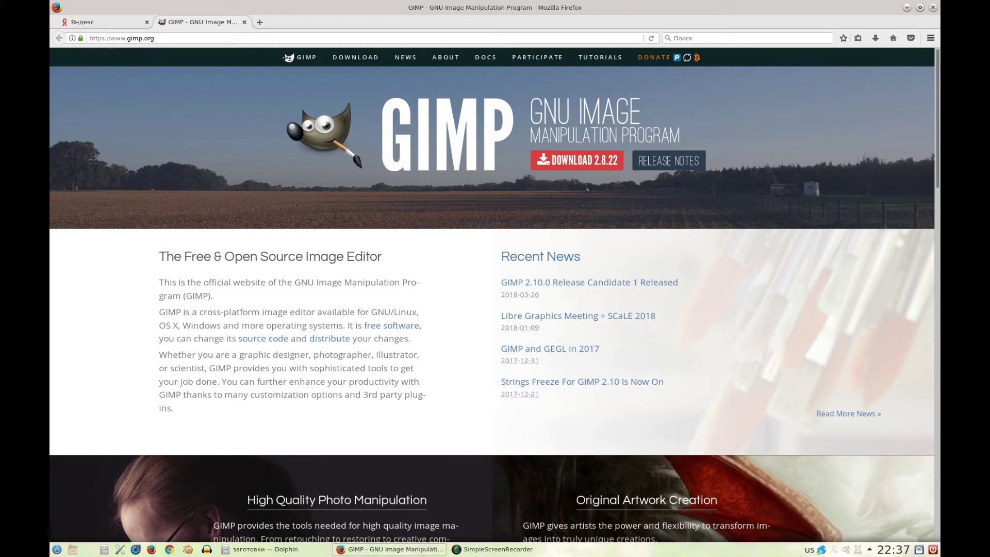
{"action": "left_click", "coordinate": [355, 59]}
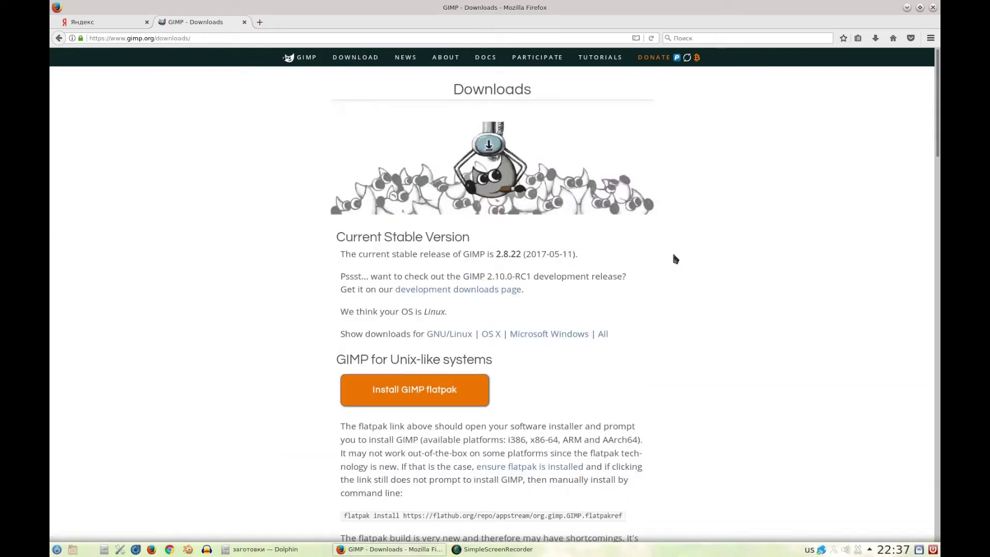
Step: Scroll through the GIMP 2.8.22 Downloads page
{"action": "left_click", "coordinate": [57, 549]}
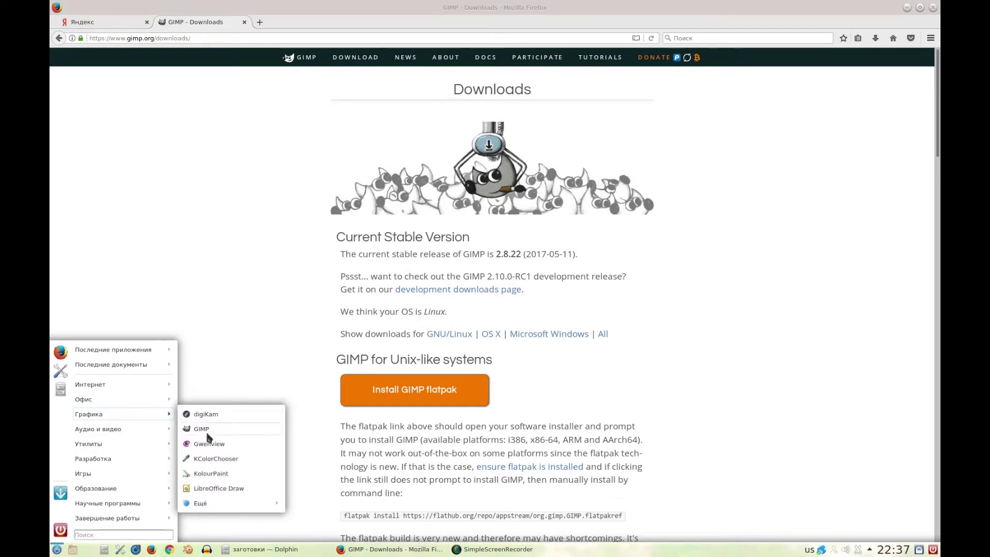
{"action": "left_click", "coordinate": [796, 196]}
{"action": "scroll", "coordinate": [783, 195], "scroll_direction": "down", "scroll_amount": 3}
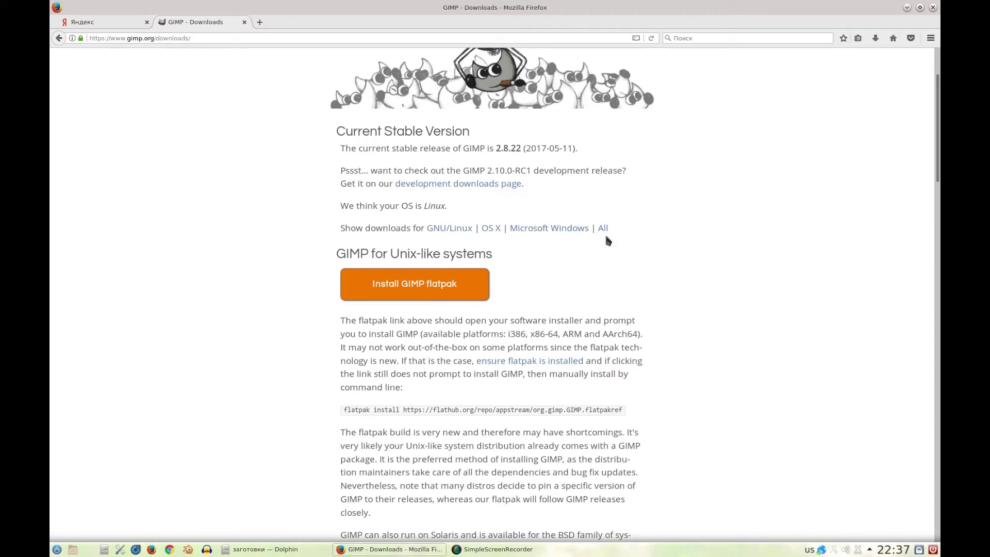
{"action": "scroll", "coordinate": [686, 258], "scroll_direction": "down", "scroll_amount": 4}
{"action": "scroll", "coordinate": [705, 257], "scroll_direction": "down", "scroll_amount": 1}
{"action": "scroll", "coordinate": [704, 256], "scroll_direction": "down", "scroll_amount": 5}
{"action": "scroll", "coordinate": [707, 255], "scroll_direction": "down", "scroll_amount": 4}
{"action": "scroll", "coordinate": [710, 254], "scroll_direction": "up", "scroll_amount": 5}
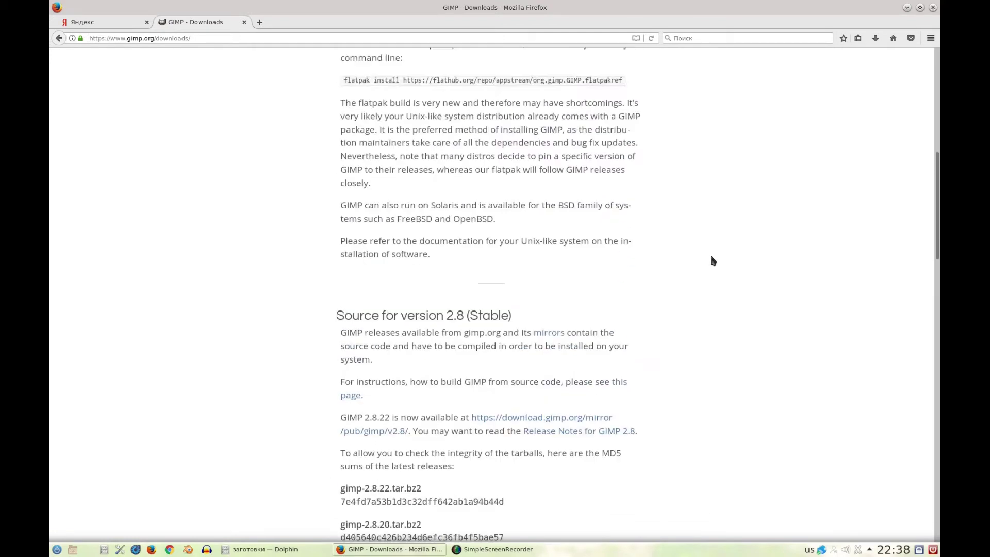
{"action": "scroll", "coordinate": [709, 253], "scroll_direction": "up", "scroll_amount": 6}
{"action": "scroll", "coordinate": [706, 246], "scroll_direction": "up", "scroll_amount": 2}
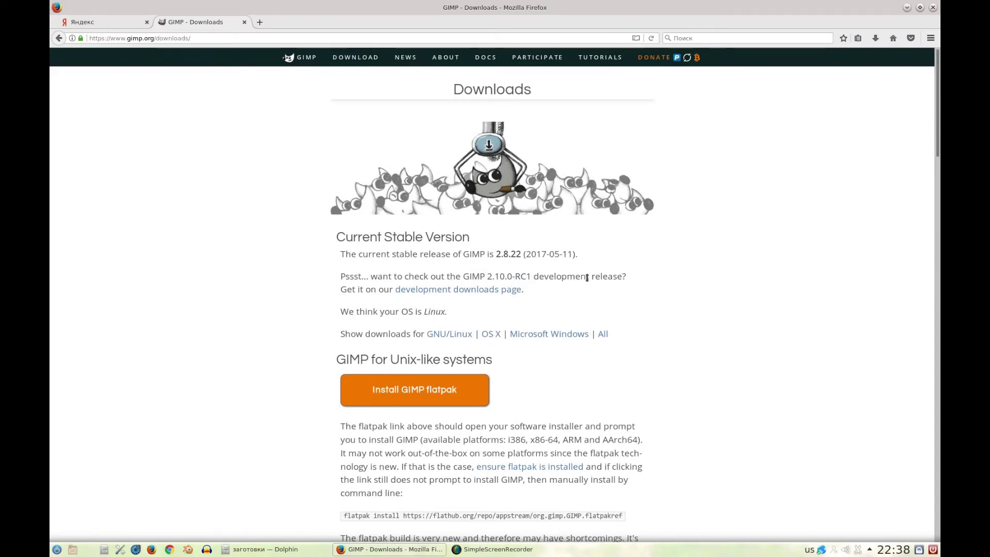
{"action": "scroll", "coordinate": [567, 248], "scroll_direction": "down", "scroll_amount": 7}
{"action": "scroll", "coordinate": [590, 266], "scroll_direction": "down", "scroll_amount": 8}
{"action": "scroll", "coordinate": [588, 262], "scroll_direction": "up", "scroll_amount": 6}
{"action": "scroll", "coordinate": [587, 260], "scroll_direction": "up", "scroll_amount": 5}
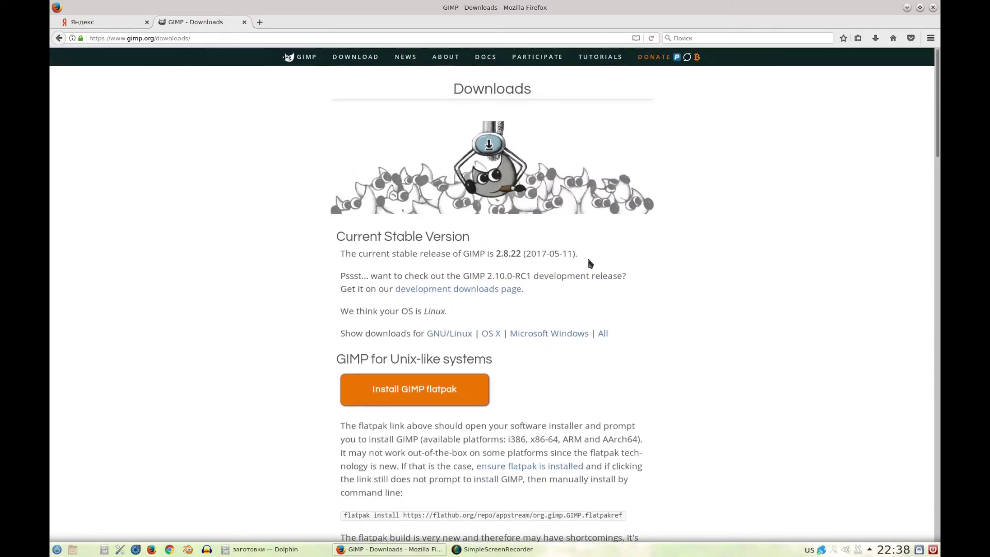
Step: Check the Windows and macOS downloads, then minimize Firefox to show the photo folder
{"action": "left_click", "coordinate": [543, 336]}
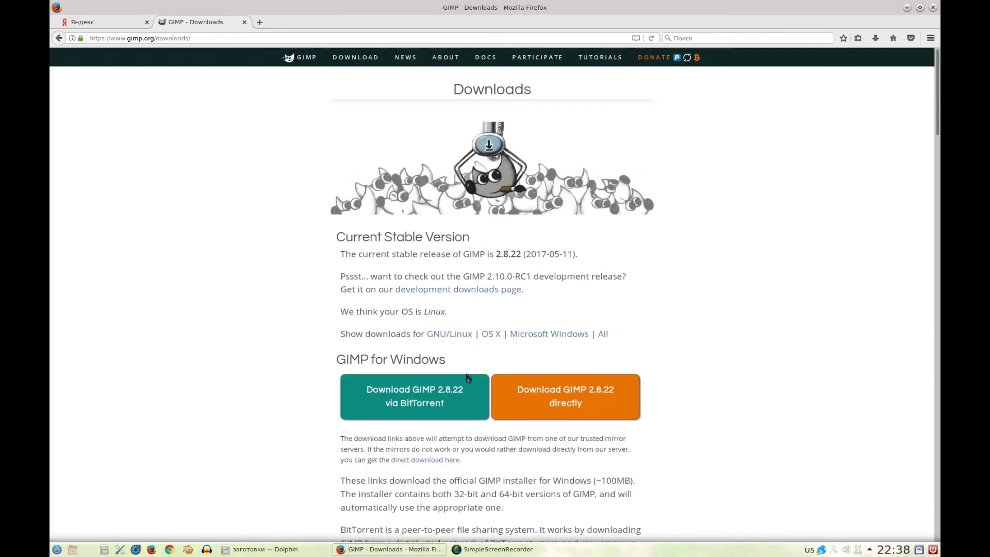
{"action": "left_click", "coordinate": [490, 340]}
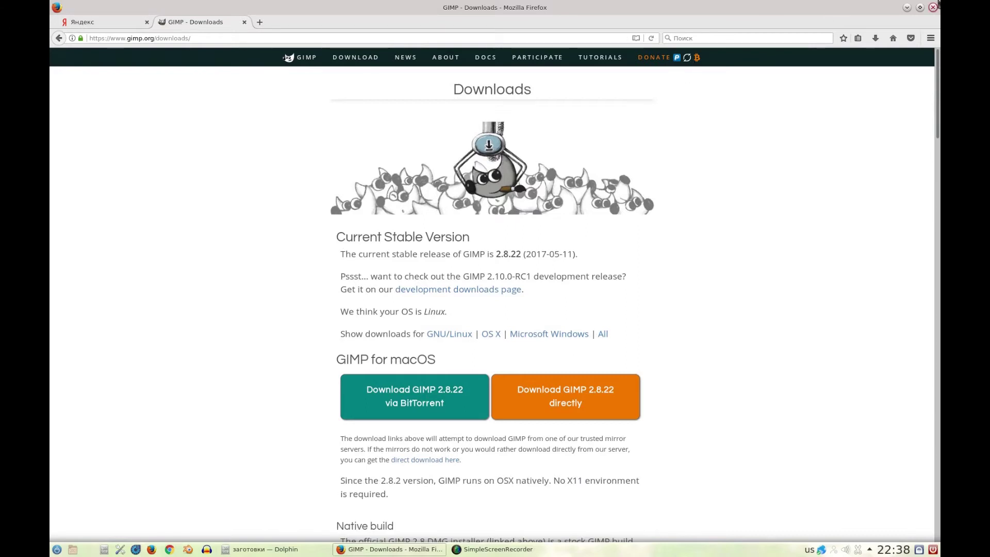
{"action": "left_click", "coordinate": [907, 8]}
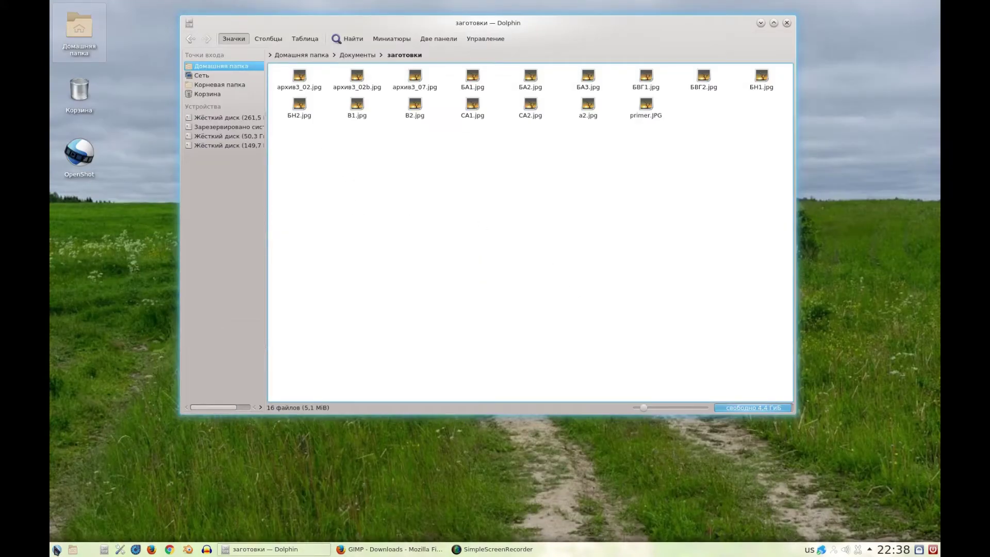
{"action": "left_click", "coordinate": [57, 550]}
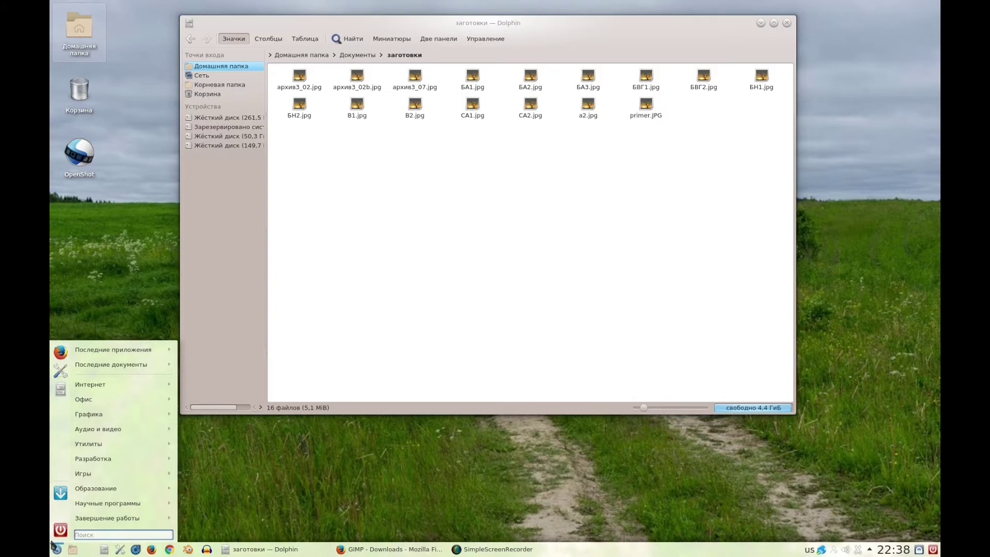
Step: Open primer.JPG from the заготовки folder in GIMP via Open With
{"action": "left_click", "coordinate": [429, 157]}
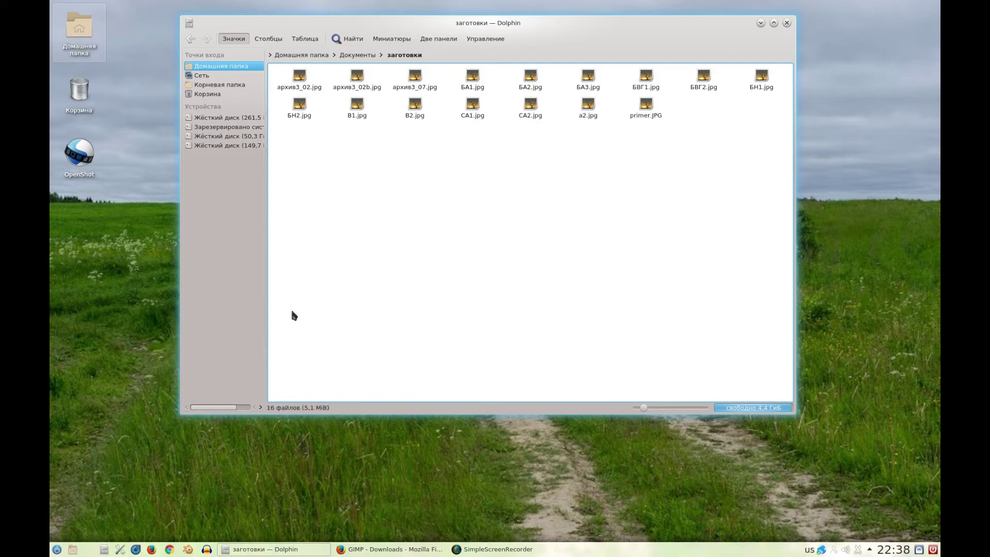
{"action": "right_click", "coordinate": [647, 115]}
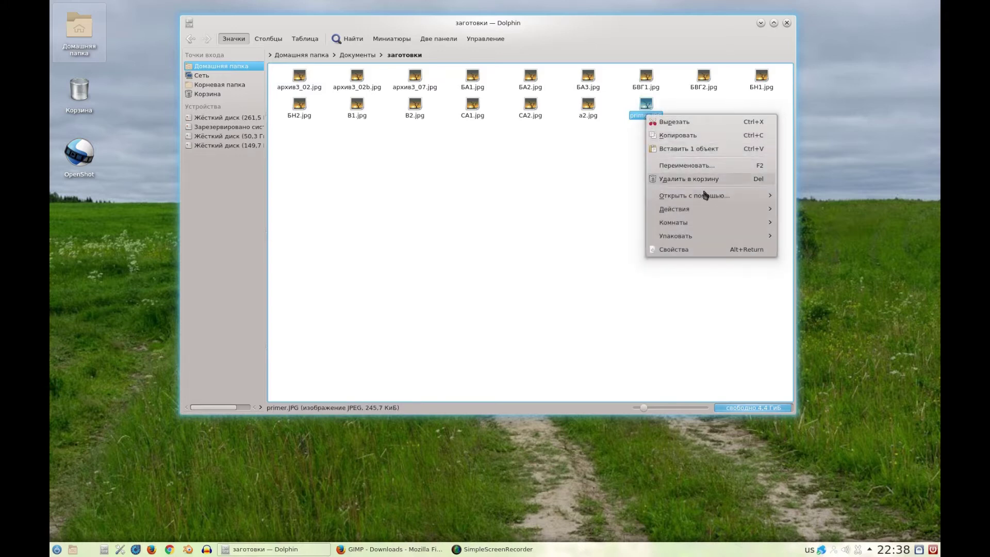
{"action": "mouse_move", "coordinate": [694, 195]}
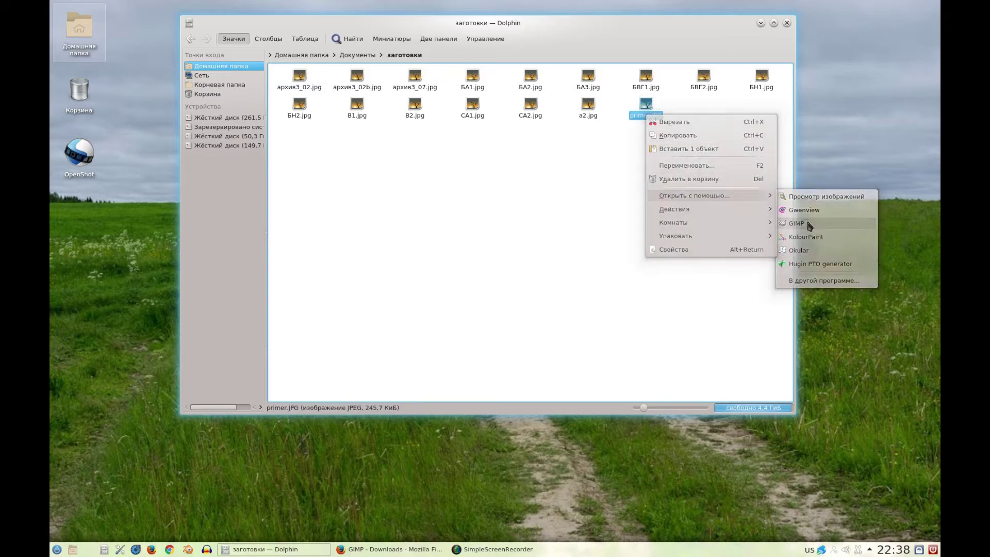
{"action": "left_click", "coordinate": [796, 223]}
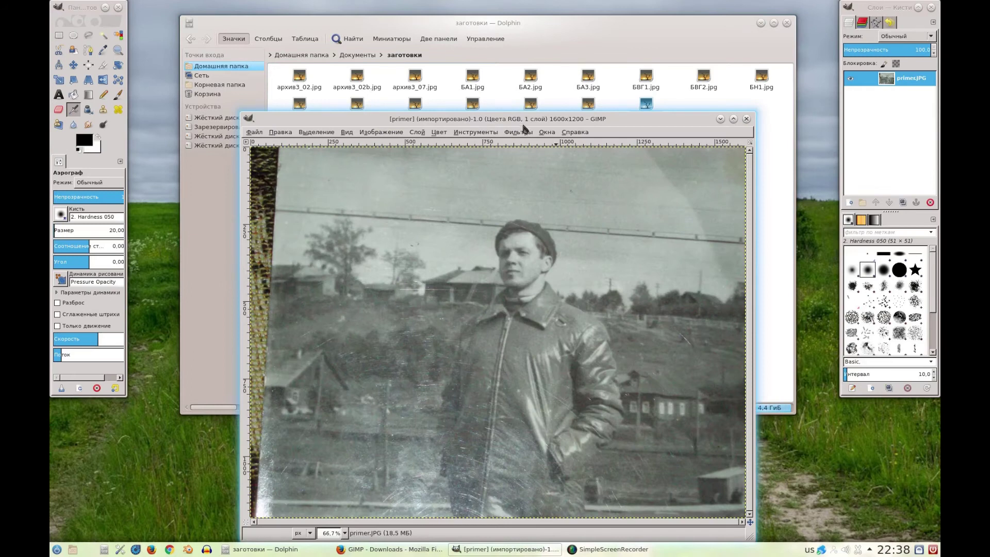
Step: Reposition and enlarge the GIMP image window and widen the tool options panel
{"action": "left_click_drag", "start_coordinate": [523, 126], "coordinate": [475, 25]}
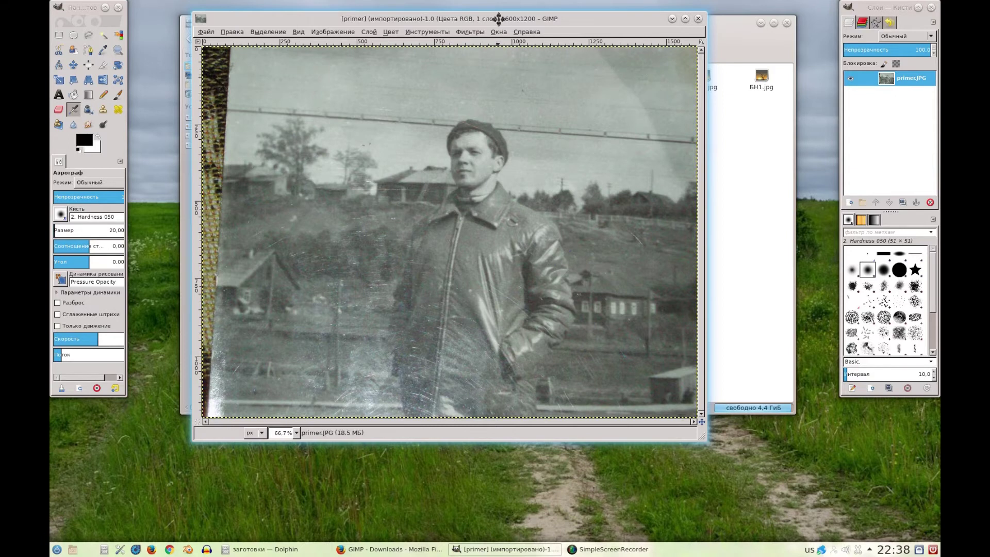
{"action": "left_click_drag", "start_coordinate": [498, 20], "coordinate": [468, 8]}
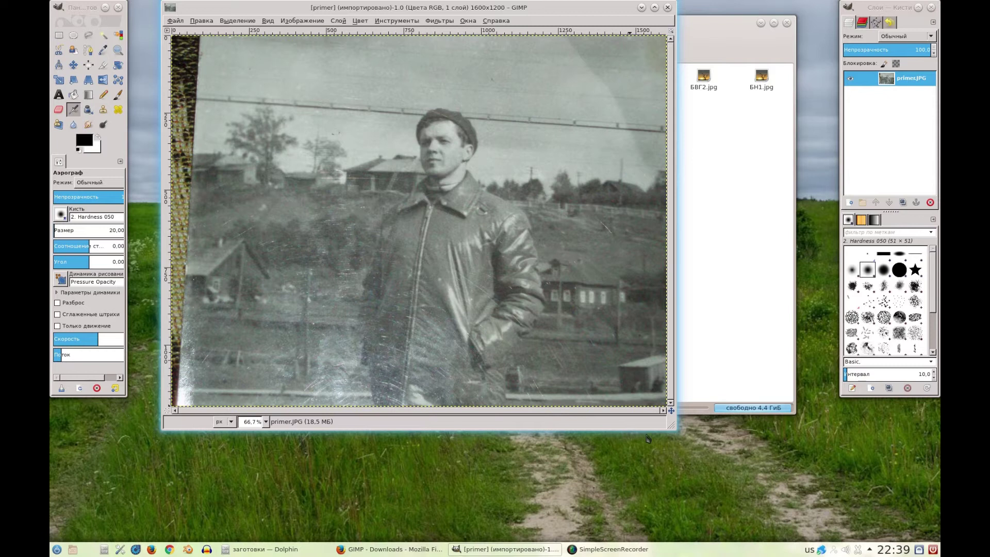
{"action": "left_click_drag", "start_coordinate": [673, 427], "coordinate": [799, 481]}
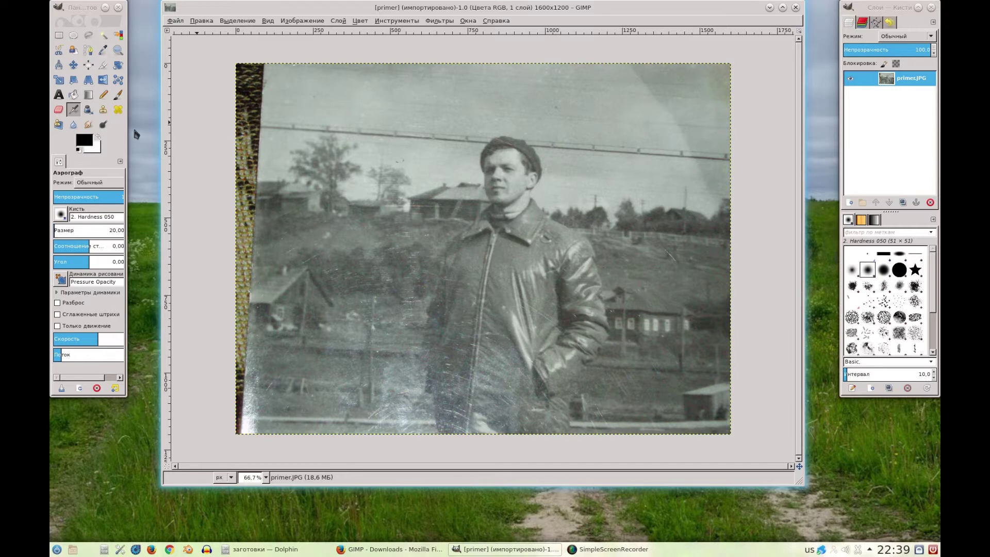
{"action": "left_click_drag", "start_coordinate": [127, 142], "coordinate": [156, 143]}
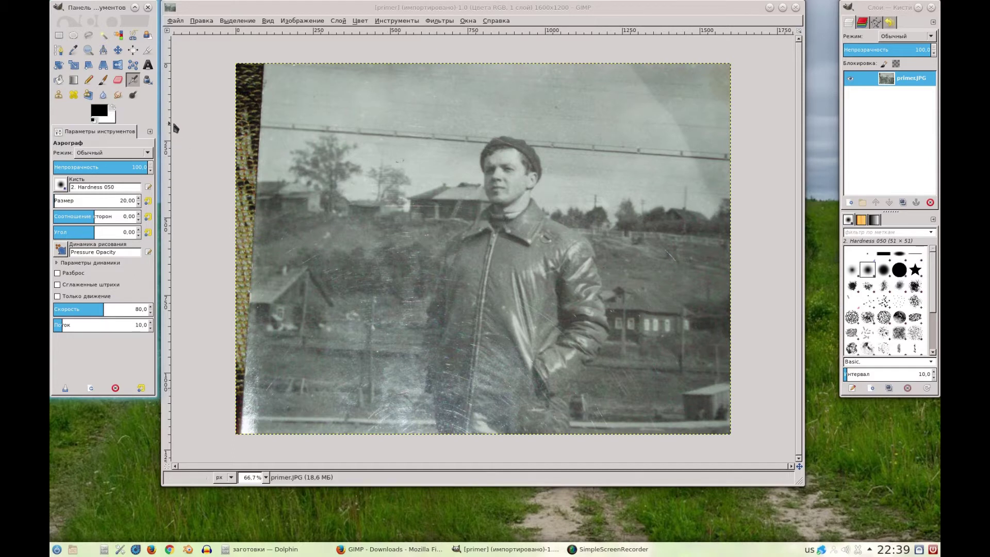
{"action": "left_click_drag", "start_coordinate": [407, 7], "coordinate": [430, 7]}
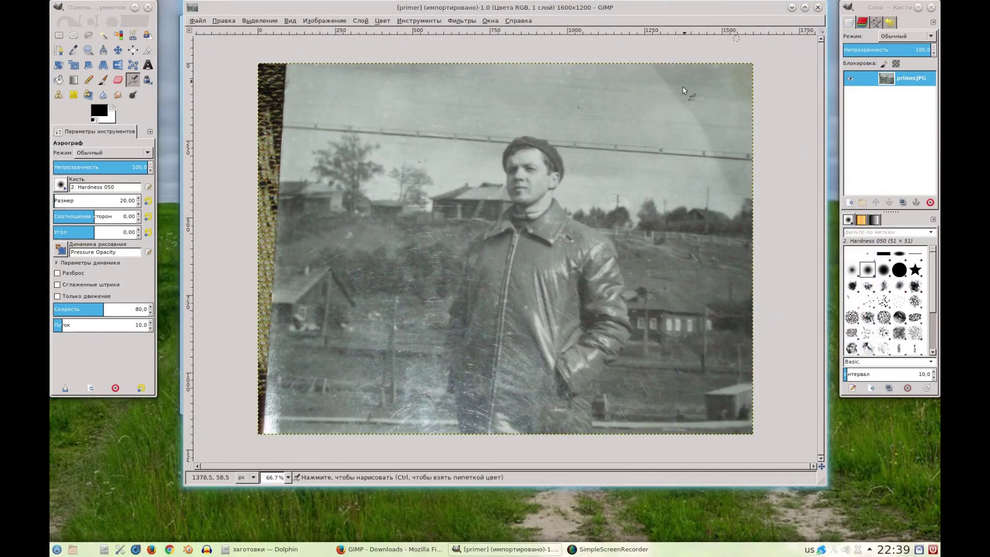
Step: Switch GIMP to single-window mode and maximize it to fill the screen
{"action": "left_click", "coordinate": [490, 21]}
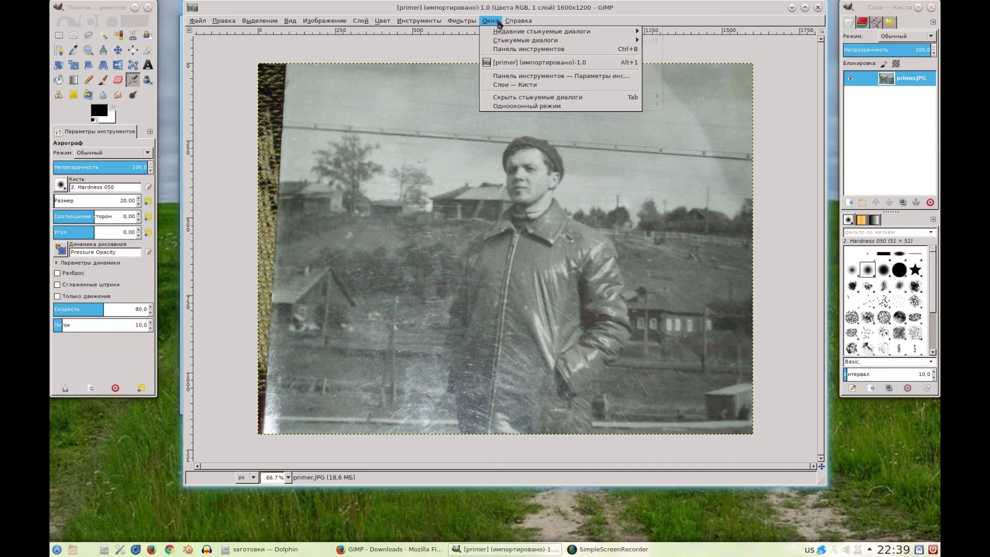
{"action": "left_click", "coordinate": [516, 106]}
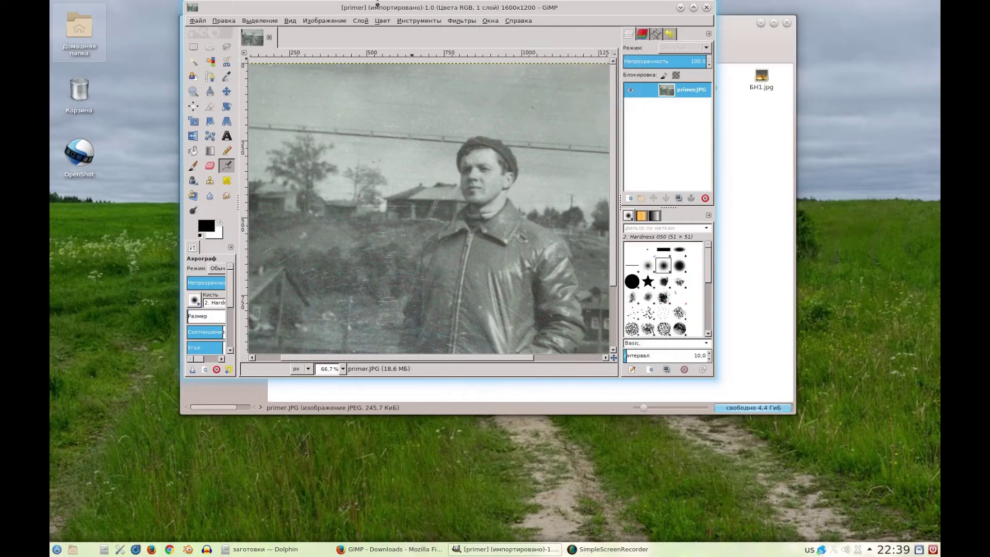
{"action": "double_click", "coordinate": [409, 9]}
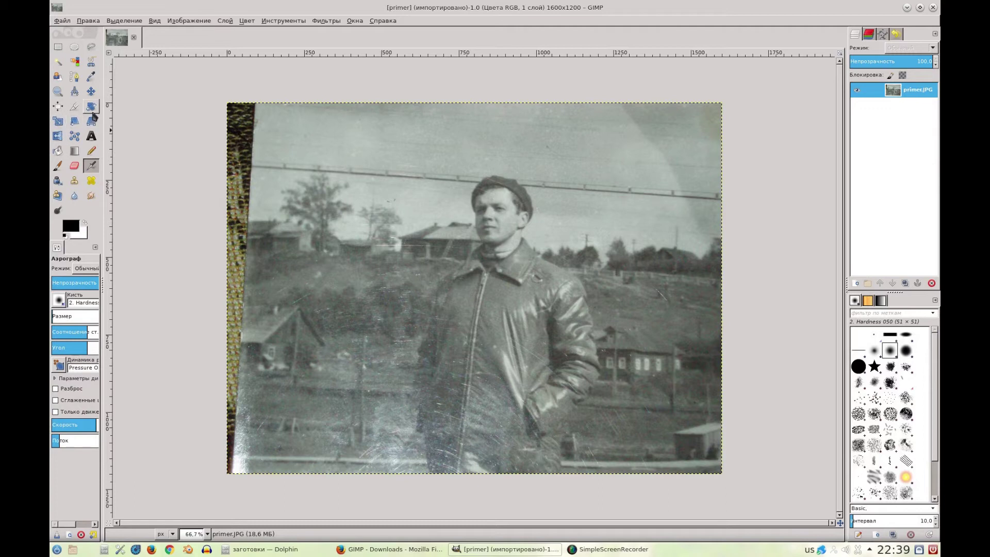
Step: Rotate the photo layer until it is nearly level and apply it
{"action": "left_click", "coordinate": [92, 108]}
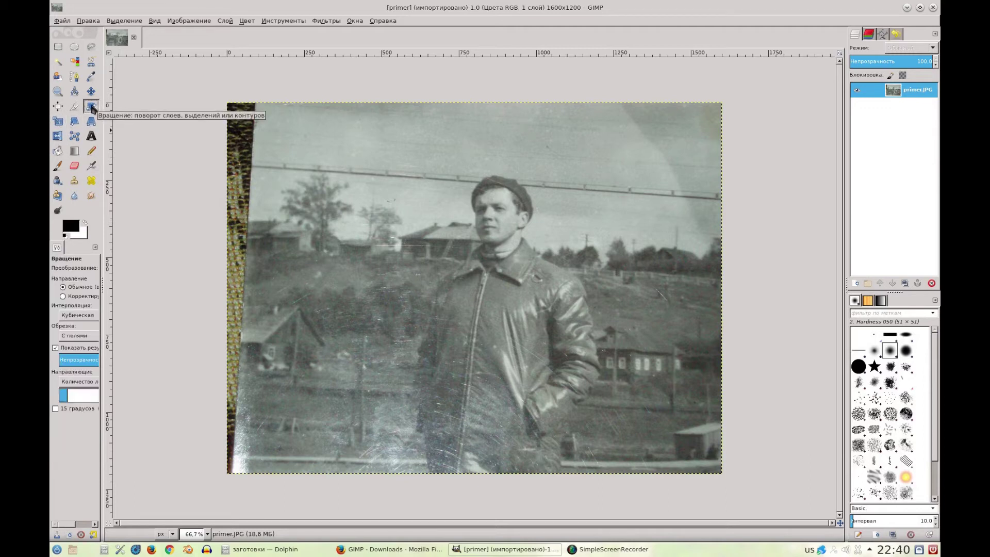
{"action": "left_click", "coordinate": [405, 224]}
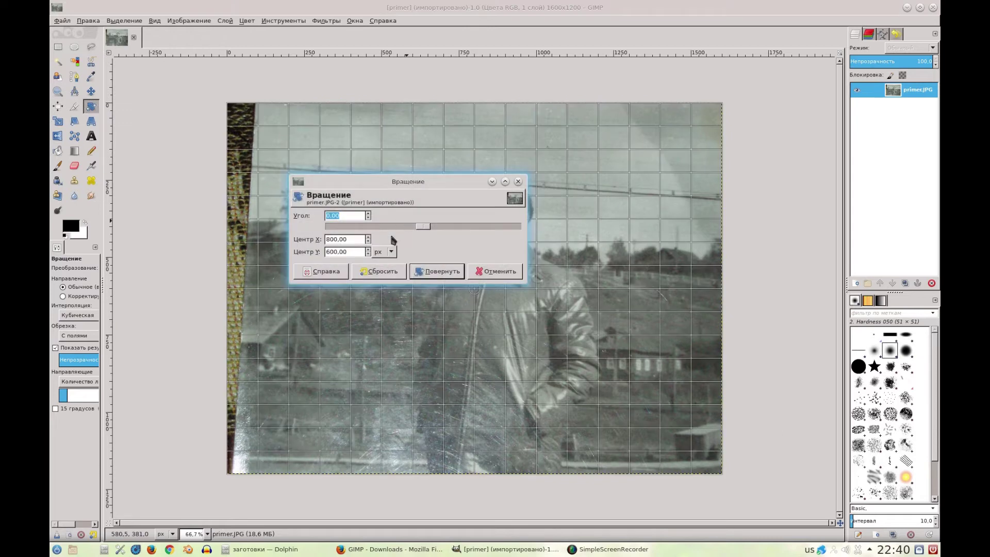
{"action": "left_click_drag", "start_coordinate": [393, 437], "coordinate": [440, 425]}
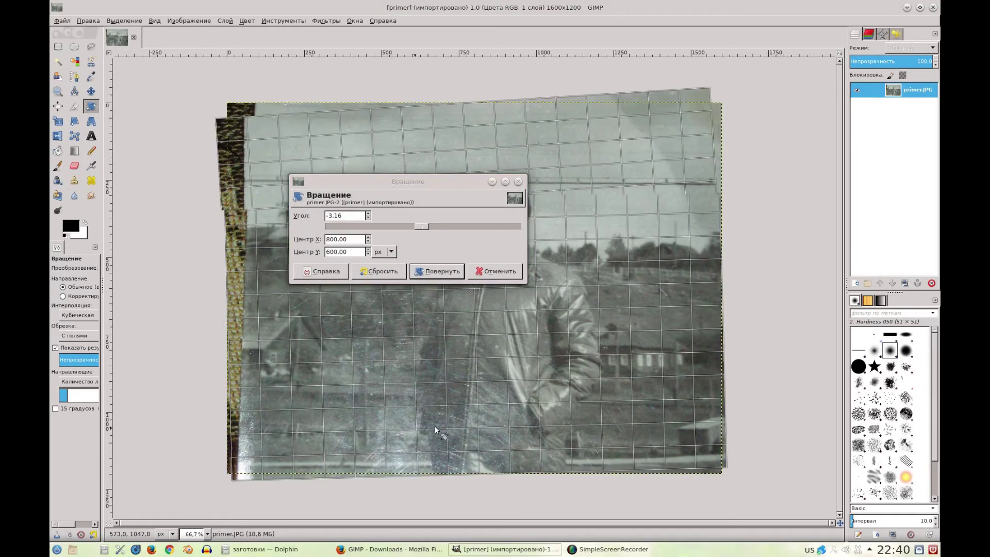
{"action": "mouse_move", "coordinate": [546, 384]}
{"action": "left_mouse_down"}
{"action": "mouse_move", "coordinate": [493, 391]}
{"action": "mouse_move", "coordinate": [465, 292]}
{"action": "left_mouse_up"}
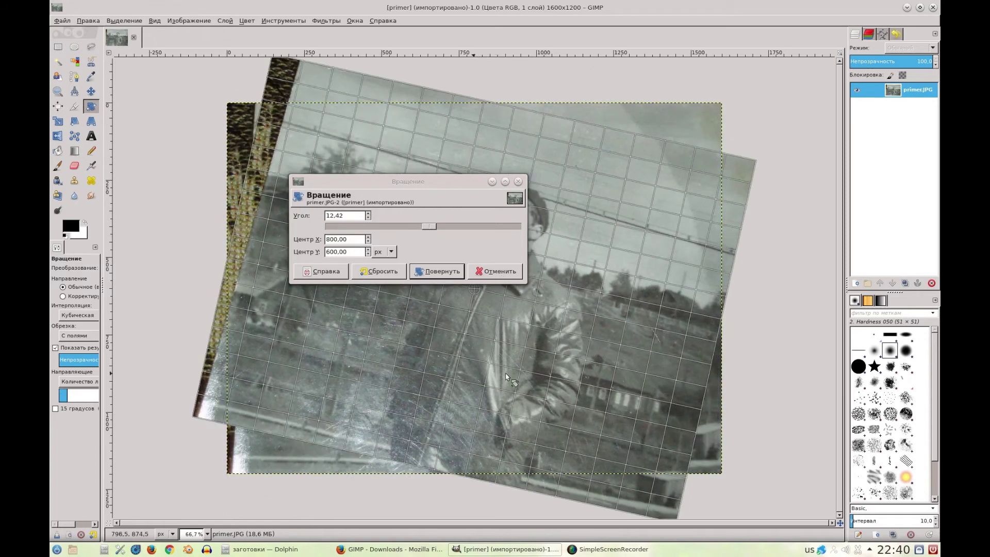
{"action": "left_click_drag", "start_coordinate": [503, 376], "coordinate": [538, 392]}
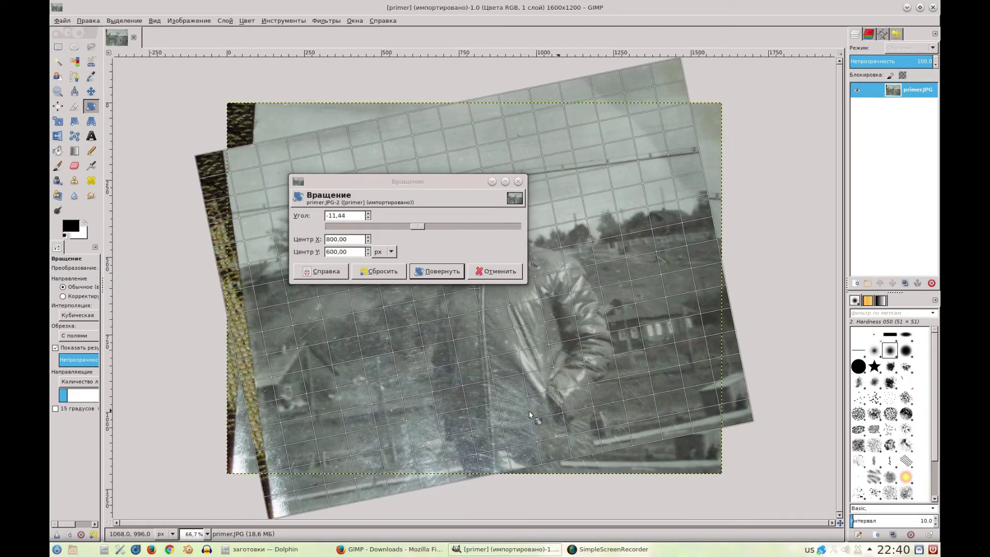
{"action": "mouse_move", "coordinate": [539, 391]}
{"action": "left_mouse_down"}
{"action": "mouse_move", "coordinate": [528, 409]}
{"action": "mouse_move", "coordinate": [549, 411]}
{"action": "left_mouse_up"}
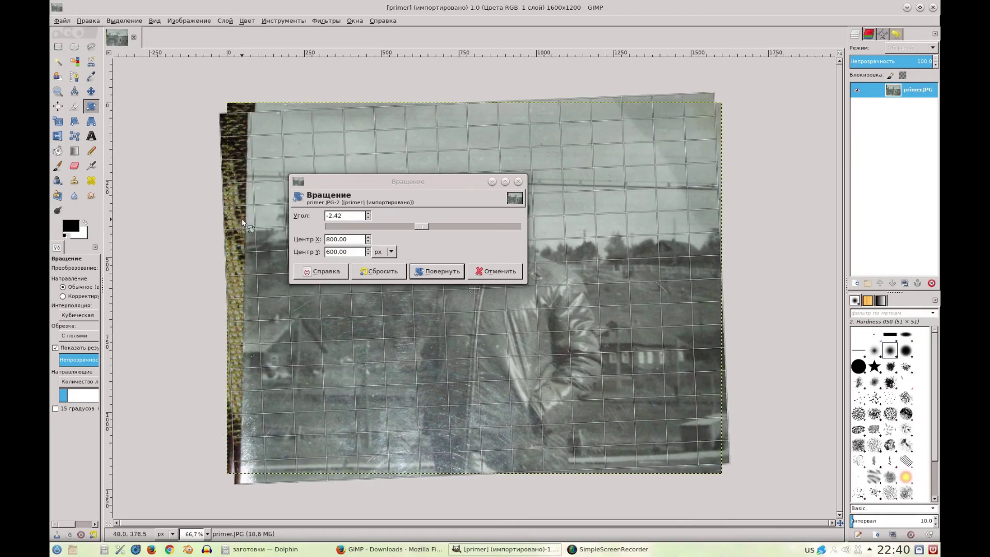
{"action": "left_click", "coordinate": [438, 271]}
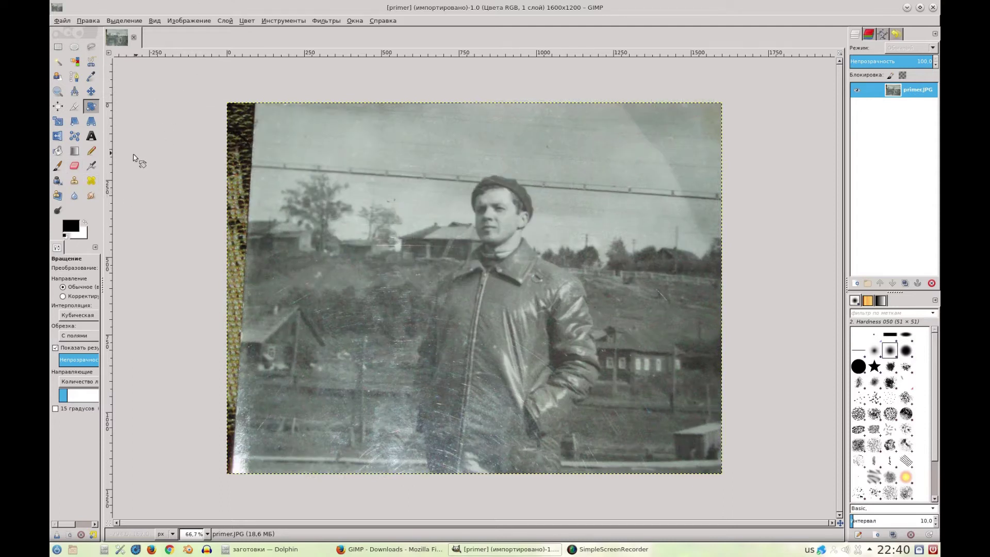
Step: Add vertical and horizontal guides, then rotate the layer by -3.94° to level it
{"action": "left_click_drag", "start_coordinate": [110, 211], "coordinate": [368, 221]}
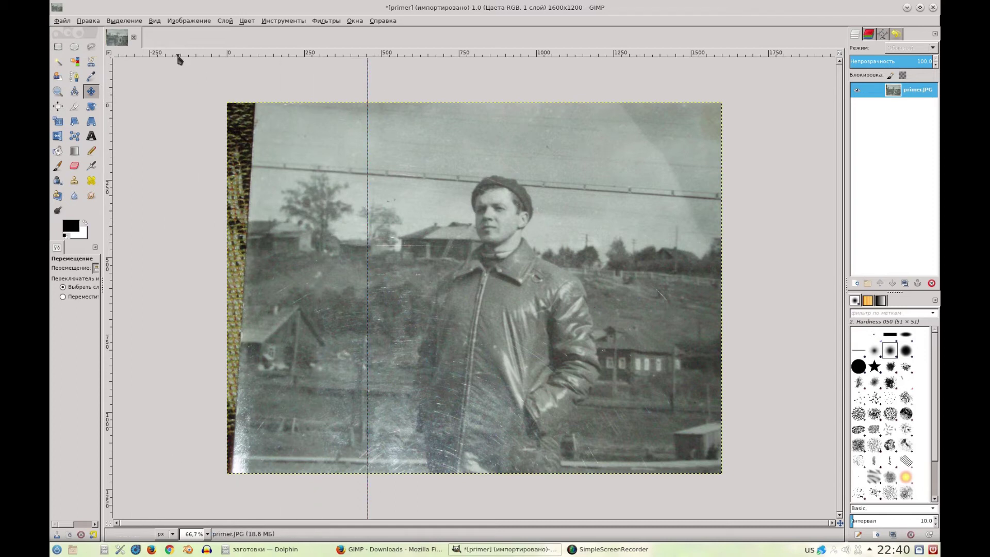
{"action": "left_click_drag", "start_coordinate": [183, 53], "coordinate": [201, 180]}
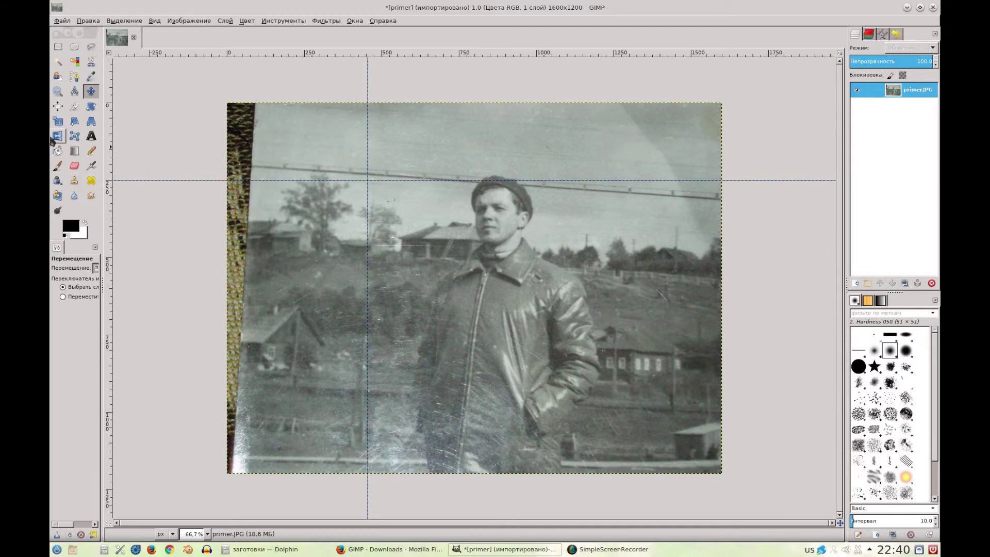
{"action": "left_click", "coordinate": [92, 107]}
{"action": "left_click_drag", "start_coordinate": [305, 280], "coordinate": [312, 290]}
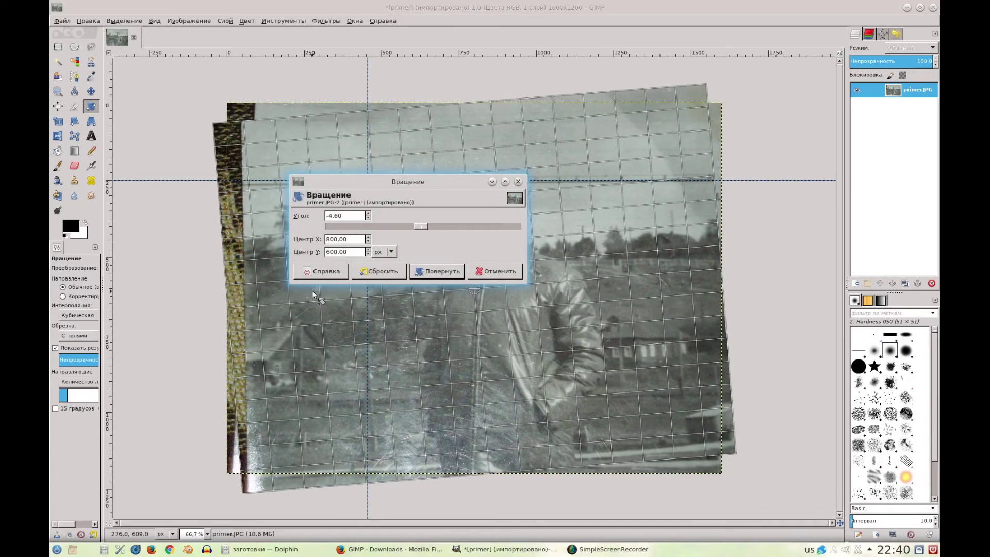
{"action": "left_click_drag", "start_coordinate": [311, 290], "coordinate": [310, 288]}
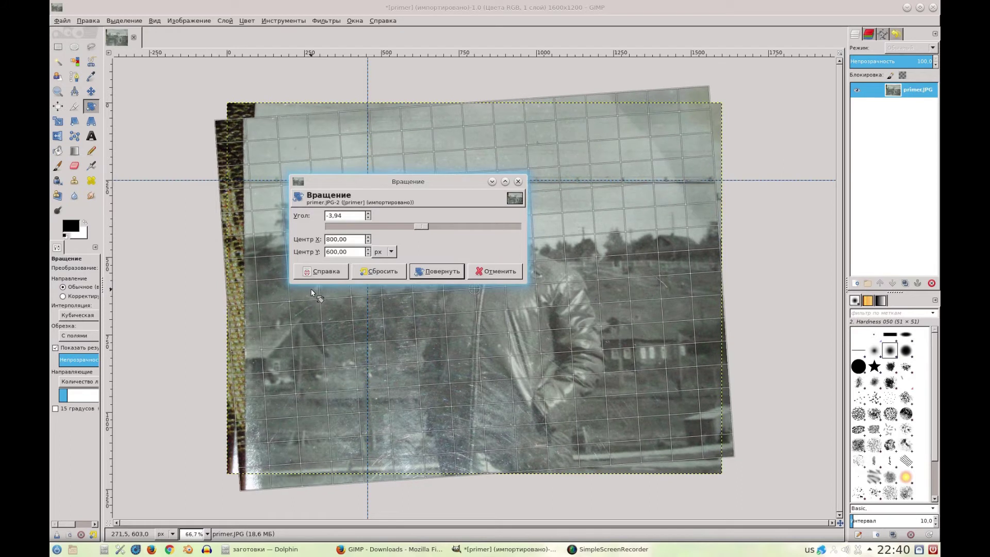
{"action": "left_click", "coordinate": [442, 272]}
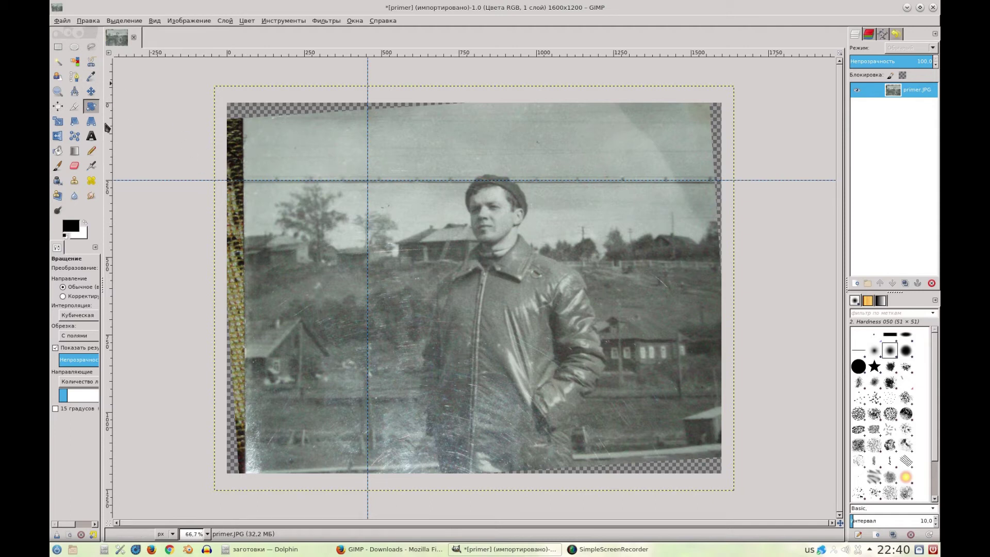
Step: Crop the photo to 1500×1093, excluding the transparent corners and frayed left edge
{"action": "left_click", "coordinate": [75, 107]}
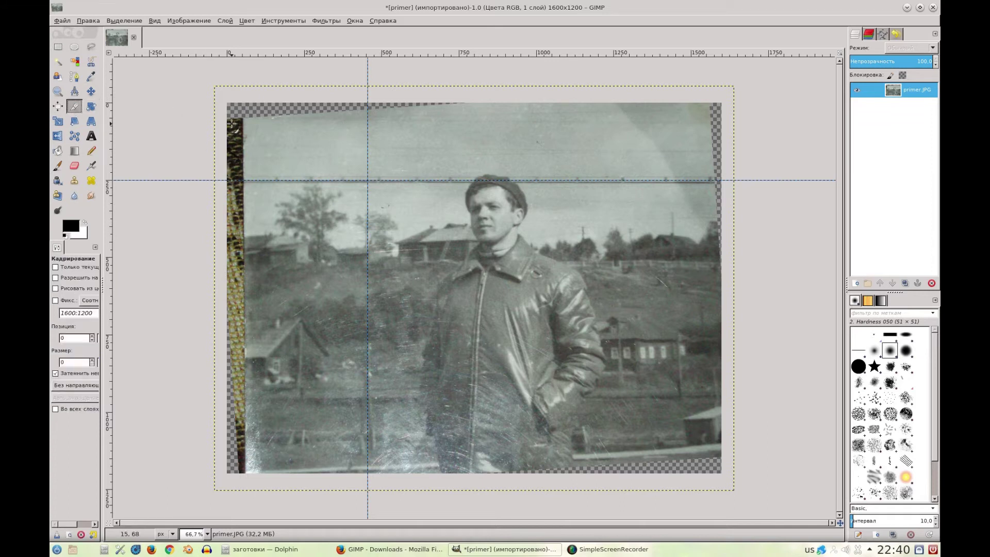
{"action": "left_click_drag", "start_coordinate": [242, 120], "coordinate": [710, 458]}
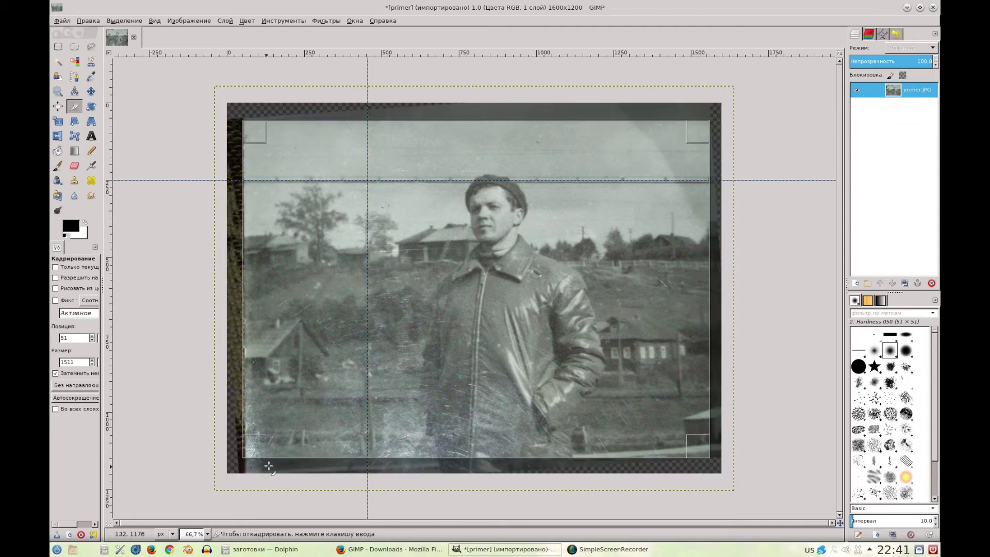
{"action": "left_click_drag", "start_coordinate": [245, 453], "coordinate": [249, 454]}
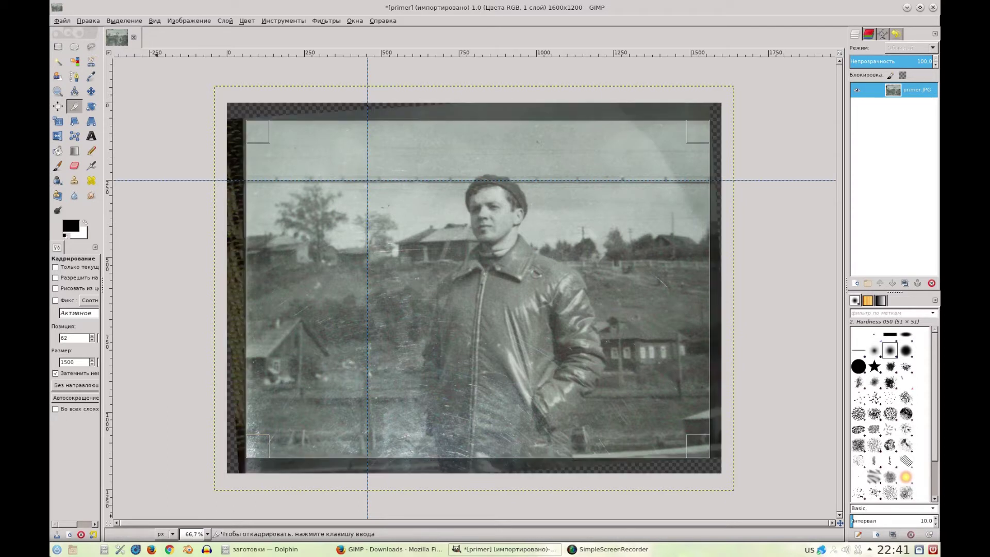
{"action": "key", "text": "Return"}
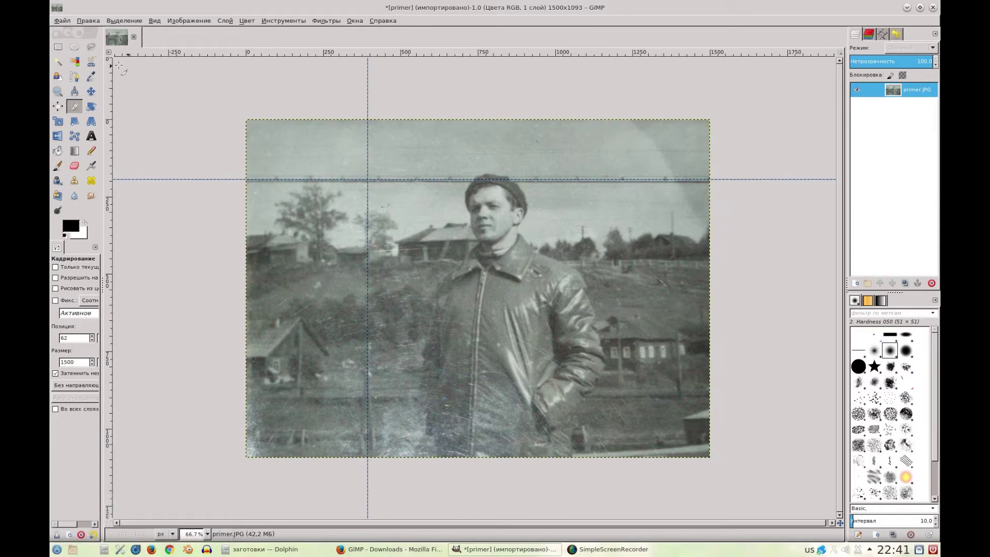
Step: Apply Brightness-Contrast with brightness -21 and contrast 42
{"action": "left_click", "coordinate": [247, 21]}
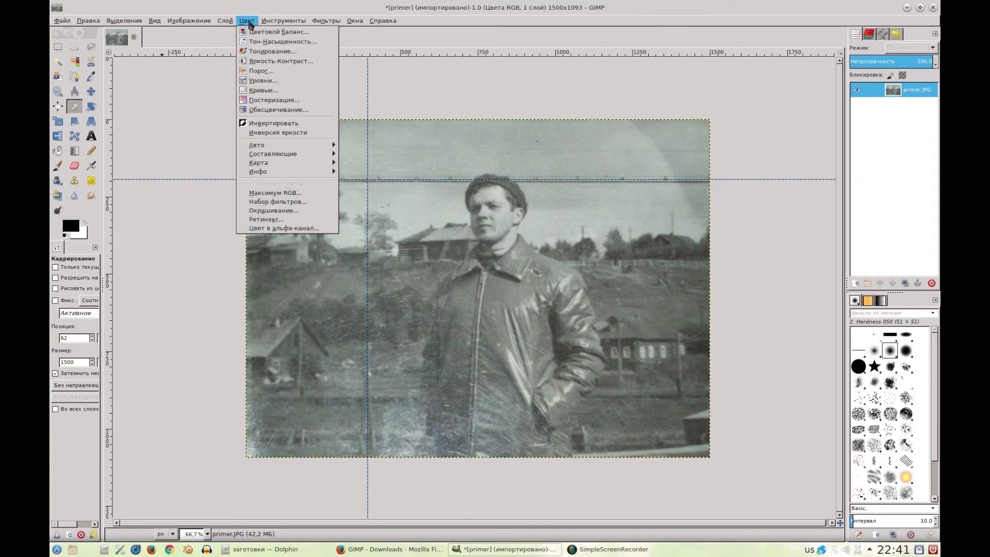
{"action": "left_click", "coordinate": [267, 62]}
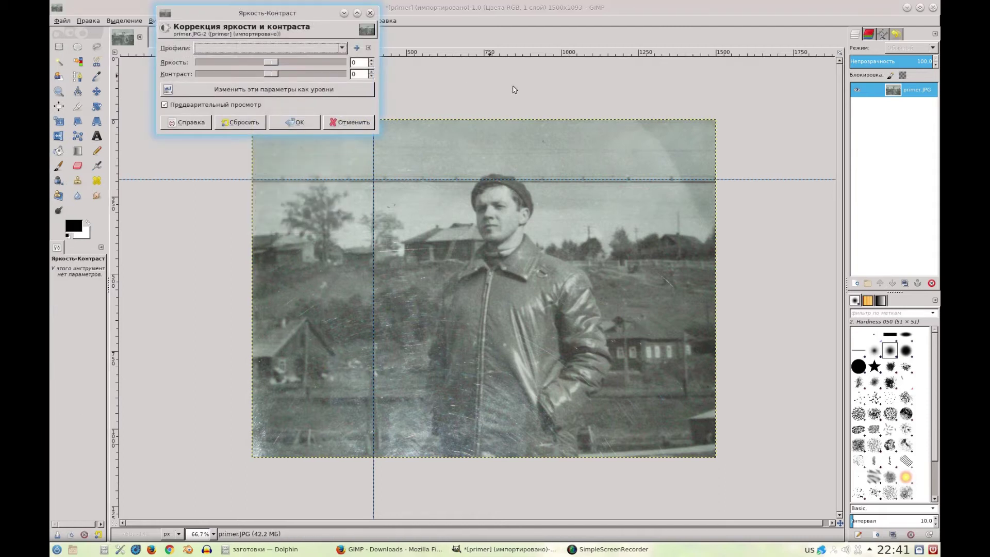
{"action": "left_click_drag", "start_coordinate": [277, 78], "coordinate": [264, 67]}
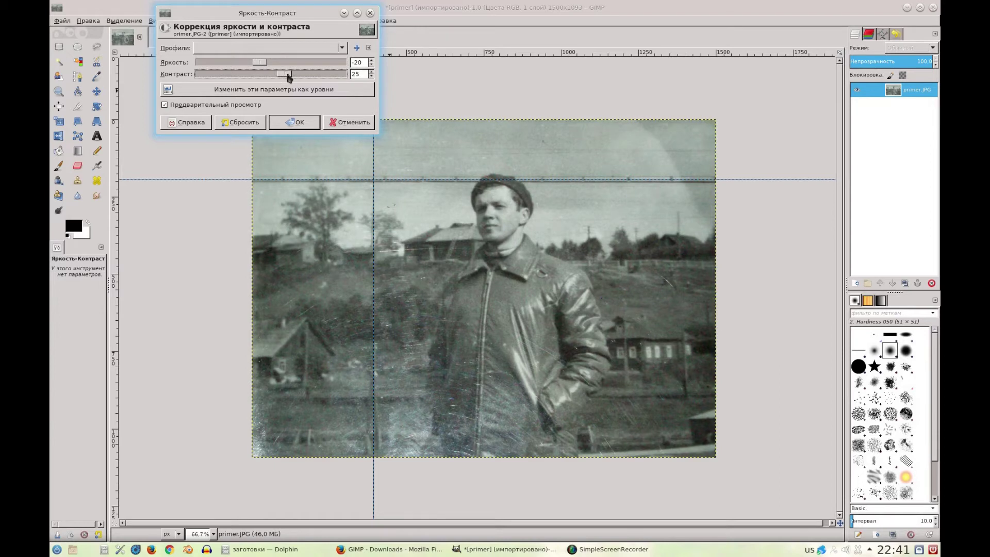
{"action": "left_click_drag", "start_coordinate": [292, 77], "coordinate": [298, 77]}
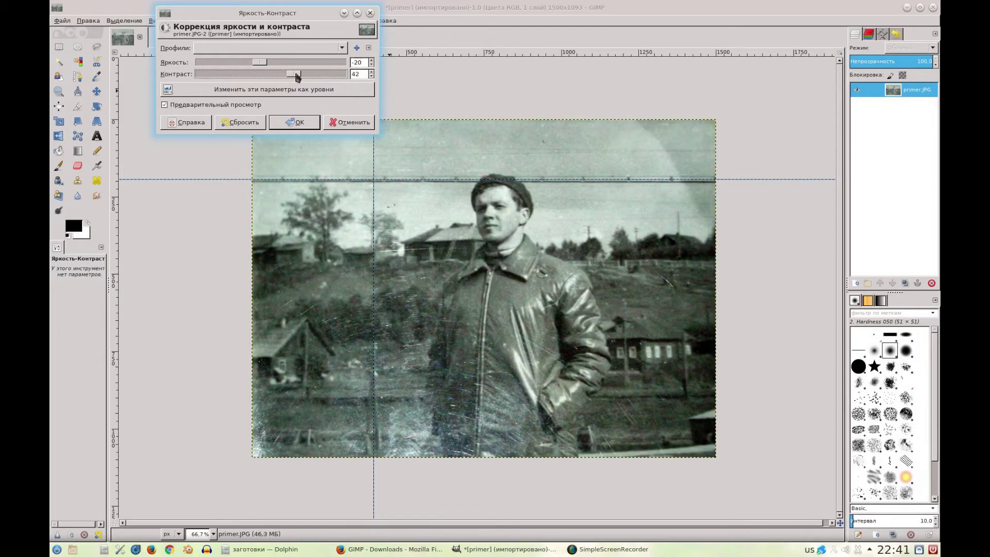
{"action": "left_click", "coordinate": [263, 62]}
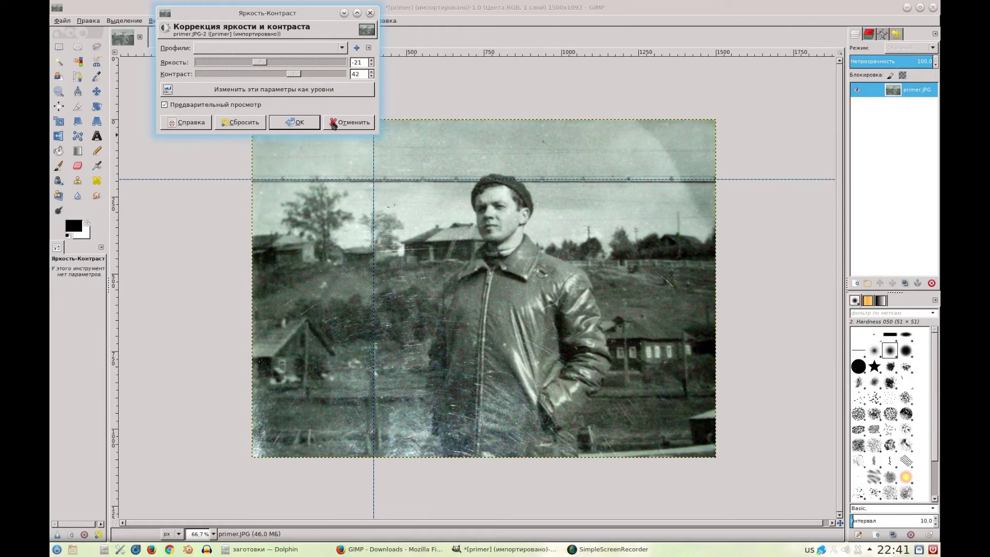
{"action": "left_click", "coordinate": [297, 128]}
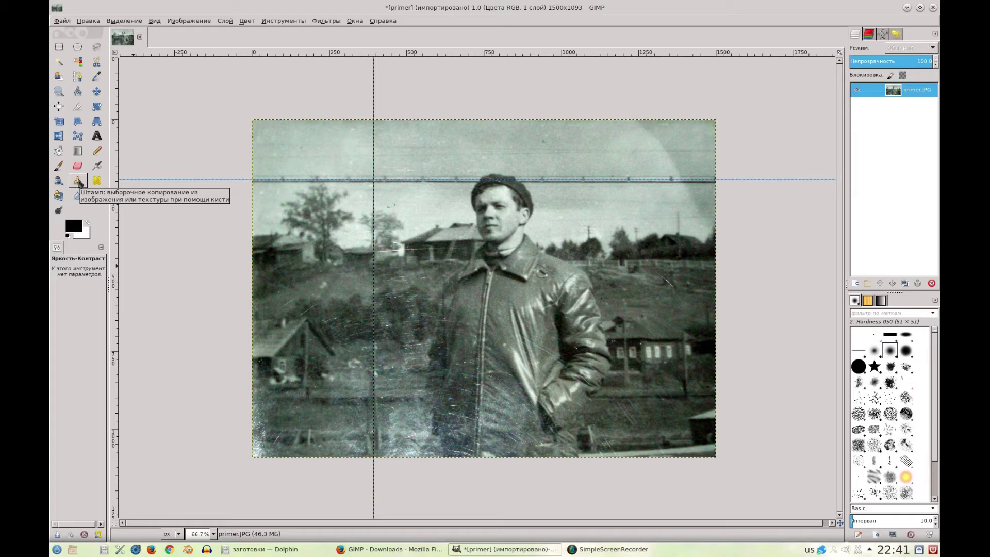
Step: Select the Clone tool with the hard round Hardness 100 brush
{"action": "left_click", "coordinate": [79, 184]}
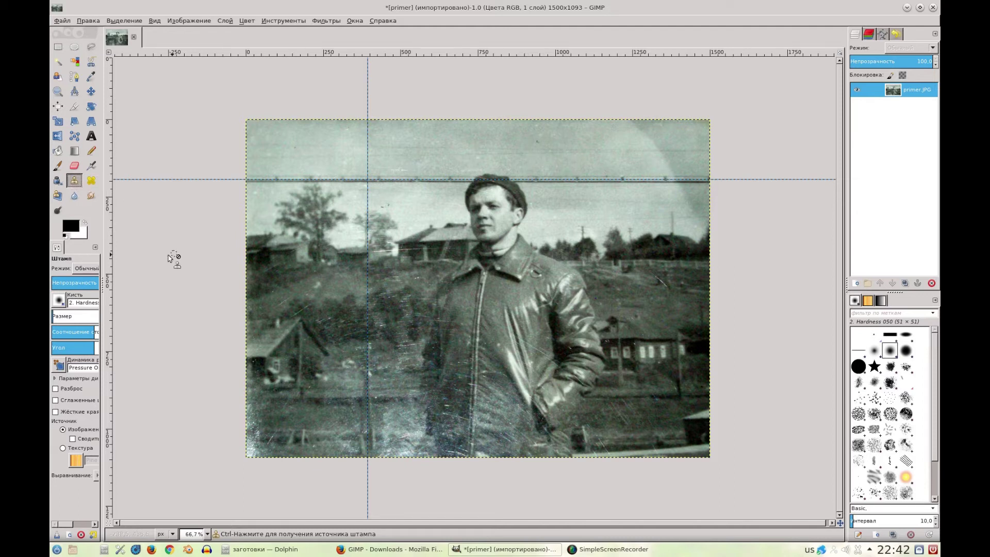
{"action": "left_click", "coordinate": [61, 302]}
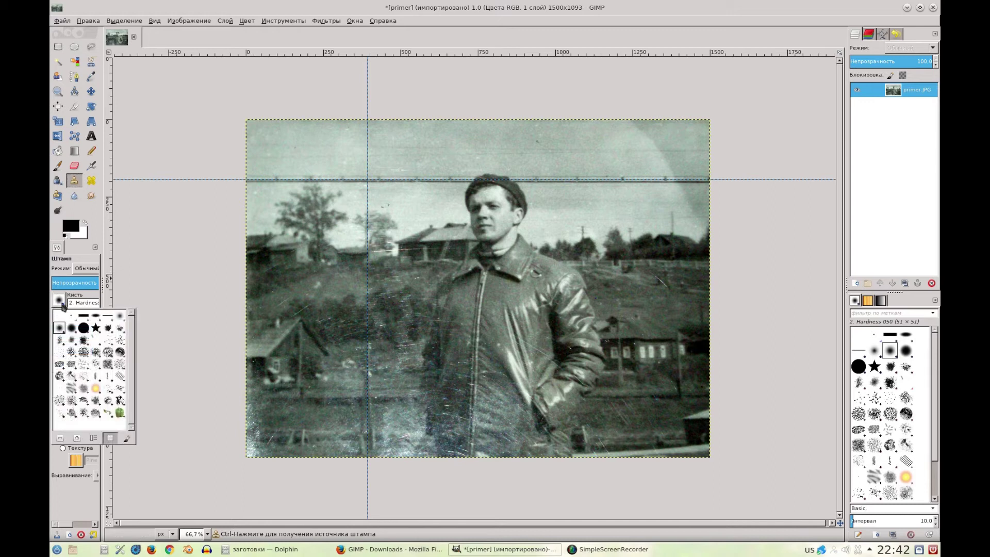
{"action": "left_click", "coordinate": [84, 330]}
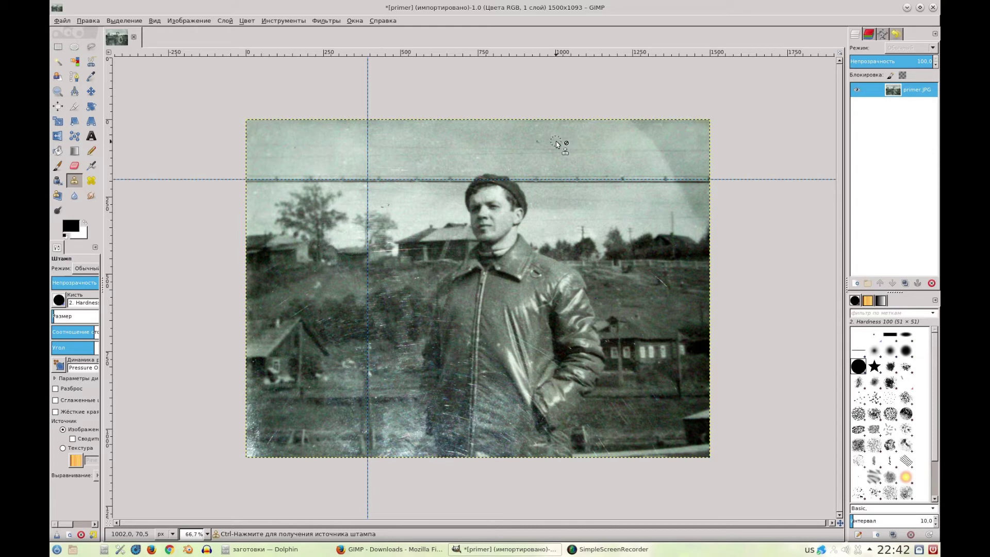
Step: Clone clean sky over the blemishes, then switch to the Heal tool
{"action": "left_click", "coordinate": [556, 142], "text": "ctrl"}
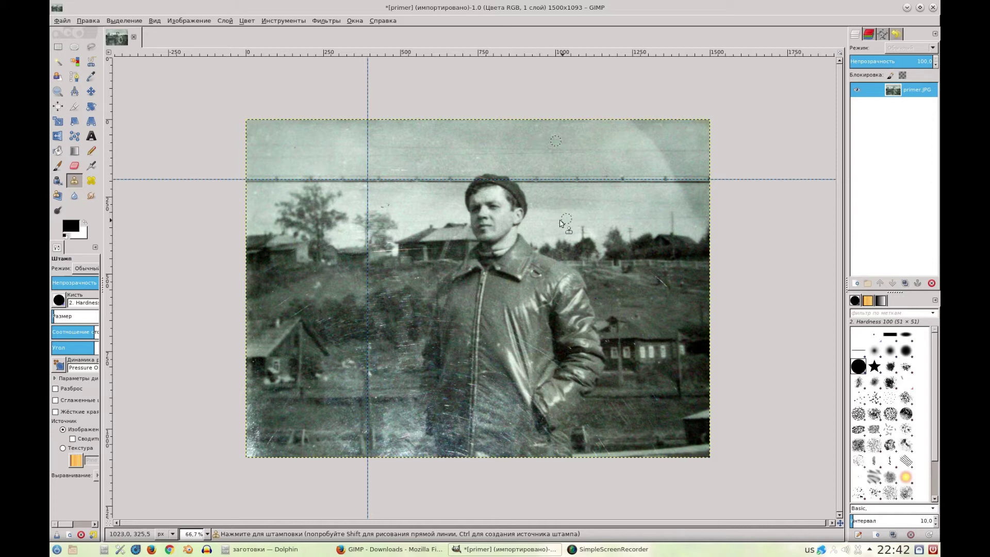
{"action": "left_click", "coordinate": [388, 206]}
{"action": "left_click", "coordinate": [402, 206], "text": "ctrl"}
{"action": "left_click", "coordinate": [91, 181]}
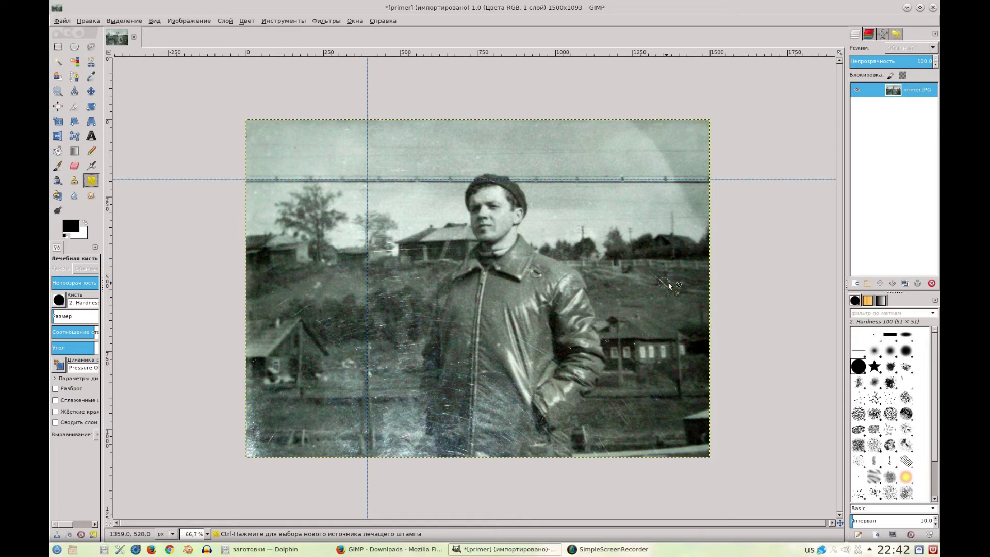
Step: Sample healing sources from the man's leather jacket
{"action": "left_click", "coordinate": [675, 281], "text": "ctrl"}
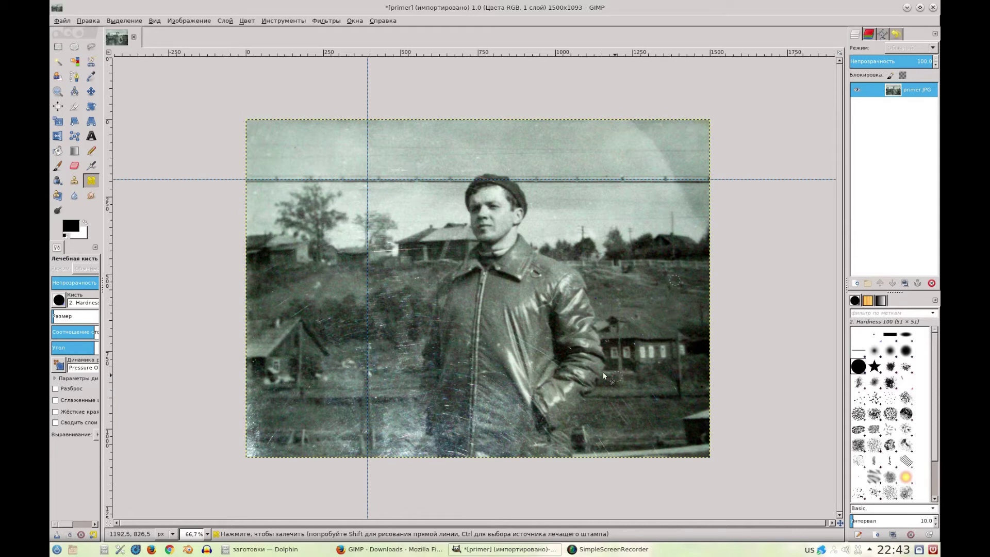
{"action": "scroll", "coordinate": [538, 361], "scroll_direction": "up", "scroll_amount": 1}
{"action": "scroll", "coordinate": [538, 361], "scroll_direction": "up", "scroll_amount": 1}
{"action": "scroll", "coordinate": [536, 343], "scroll_direction": "down", "scroll_amount": 2}
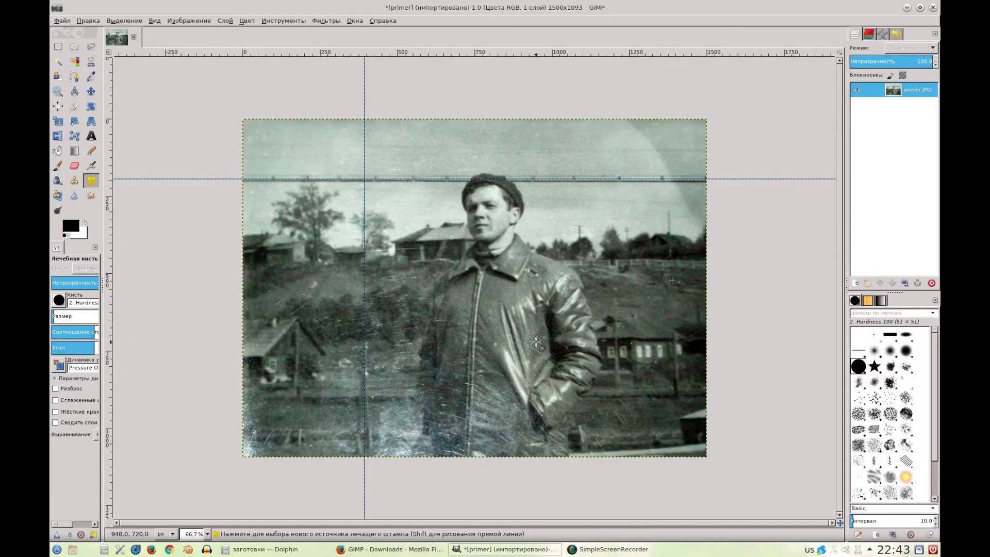
{"action": "scroll", "coordinate": [496, 335], "scroll_direction": "up", "scroll_amount": 3}
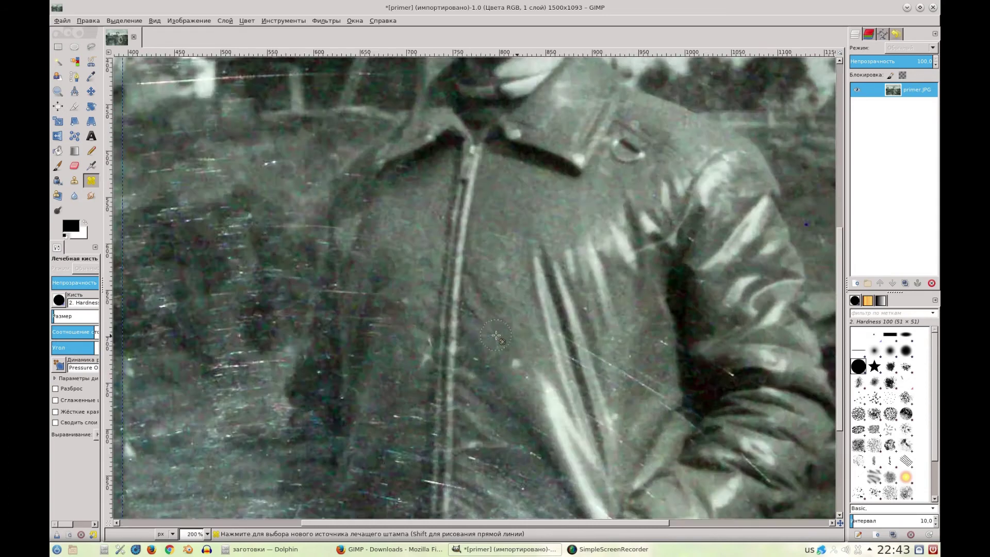
{"action": "scroll", "coordinate": [496, 336], "scroll_direction": "down", "scroll_amount": 4}
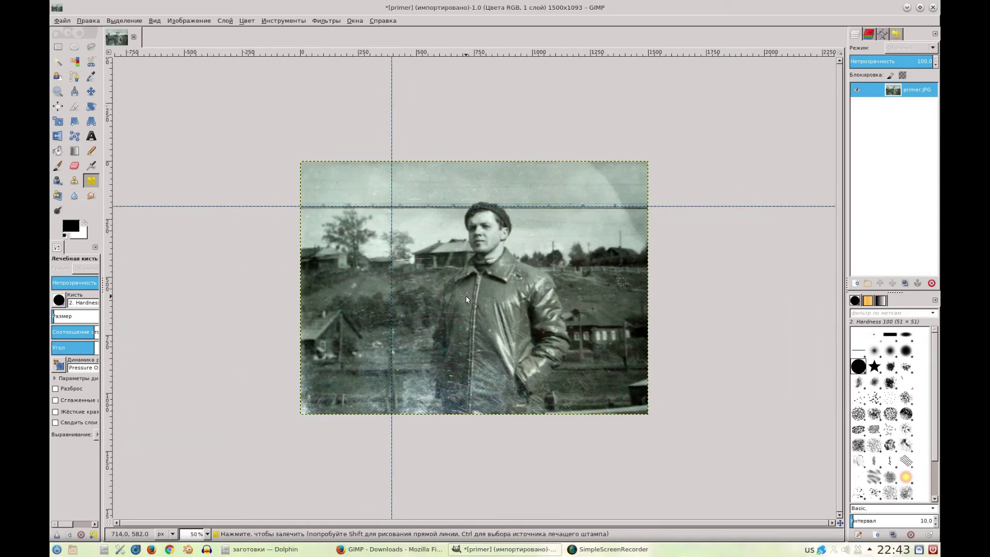
{"action": "scroll", "coordinate": [466, 299], "scroll_direction": "left", "scroll_amount": 3}
{"action": "scroll", "coordinate": [484, 305], "scroll_direction": "right", "scroll_amount": 3}
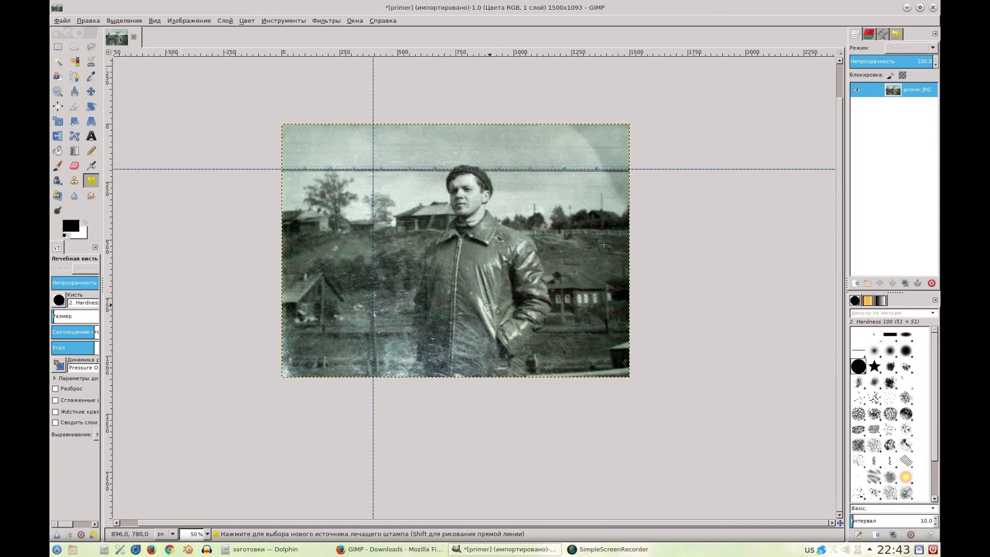
{"action": "scroll", "coordinate": [492, 306], "scroll_direction": "up", "scroll_amount": 2}
{"action": "scroll", "coordinate": [551, 335], "scroll_direction": "up", "scroll_amount": 1}
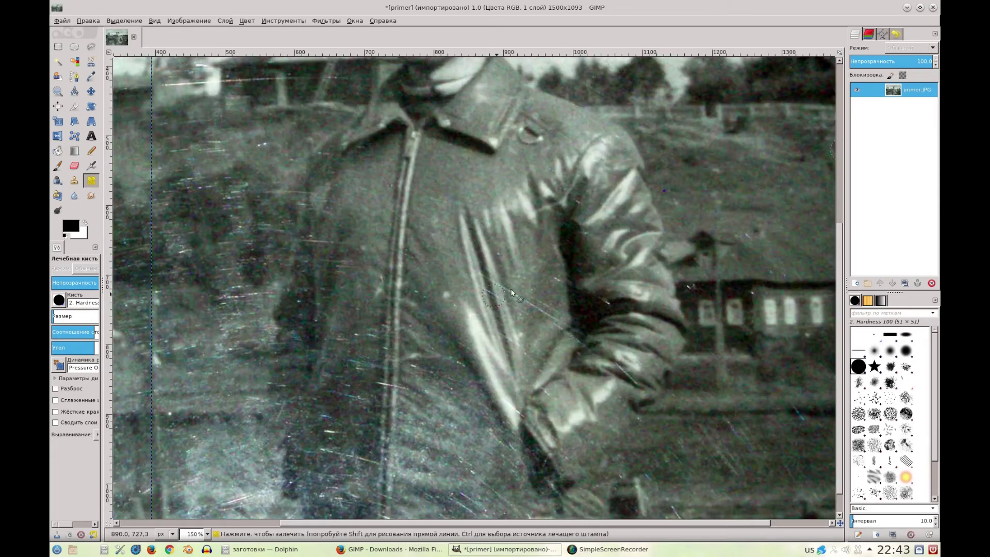
{"action": "scroll", "coordinate": [538, 305], "scroll_direction": "down", "scroll_amount": 3}
{"action": "scroll", "coordinate": [526, 317], "scroll_direction": "up", "scroll_amount": 3}
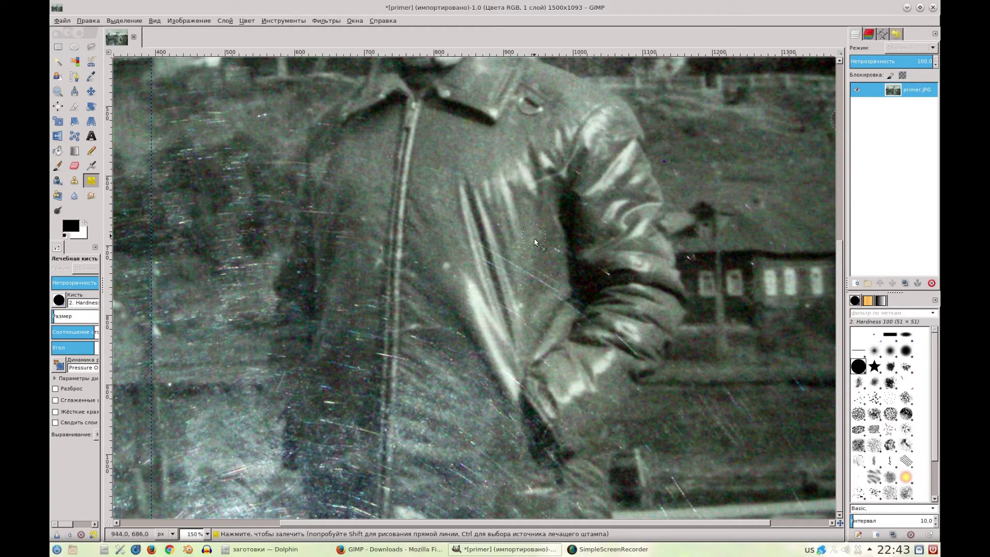
{"action": "key", "text": "ctrl"}
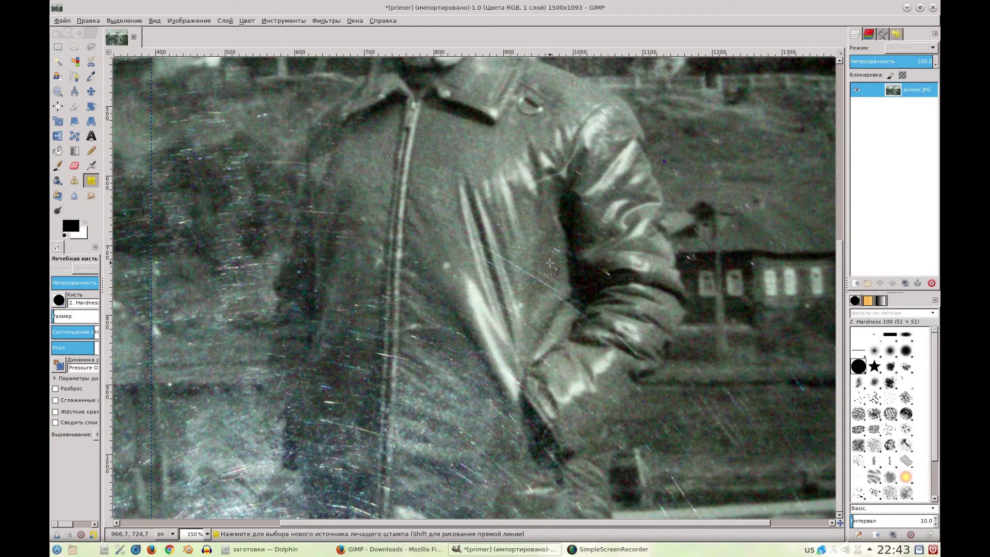
{"action": "left_click", "coordinate": [550, 263], "text": "ctrl"}
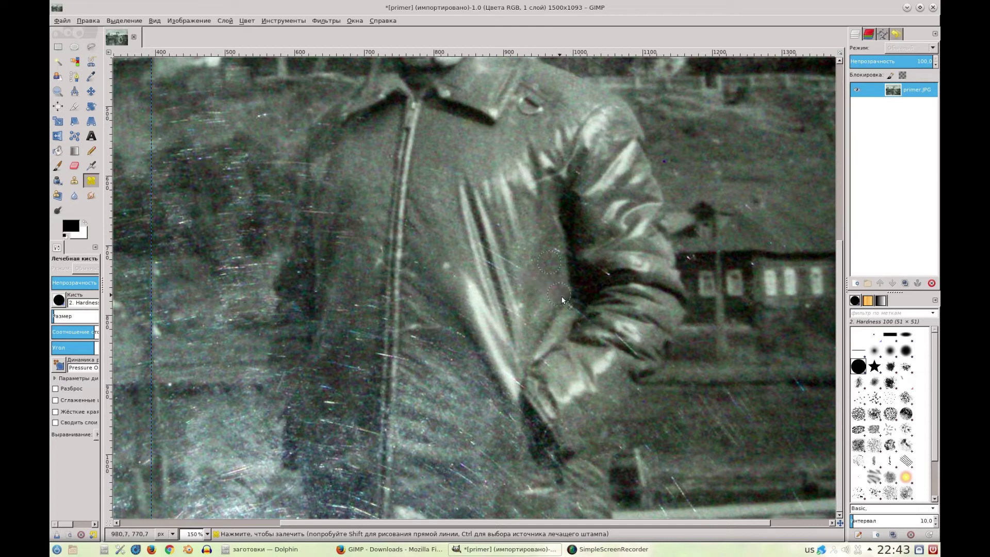
{"action": "key", "text": "ctrl"}
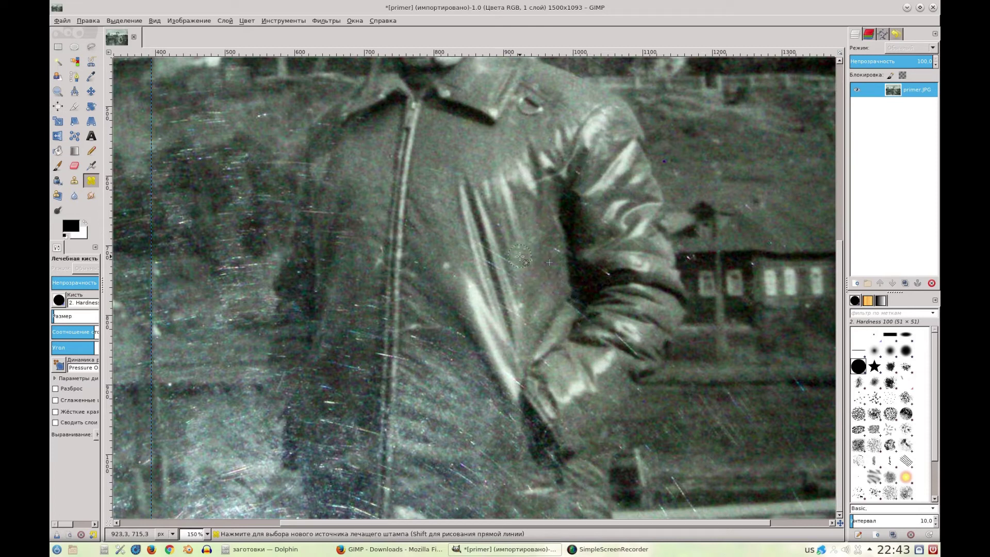
{"action": "left_click", "coordinate": [521, 252], "text": "ctrl"}
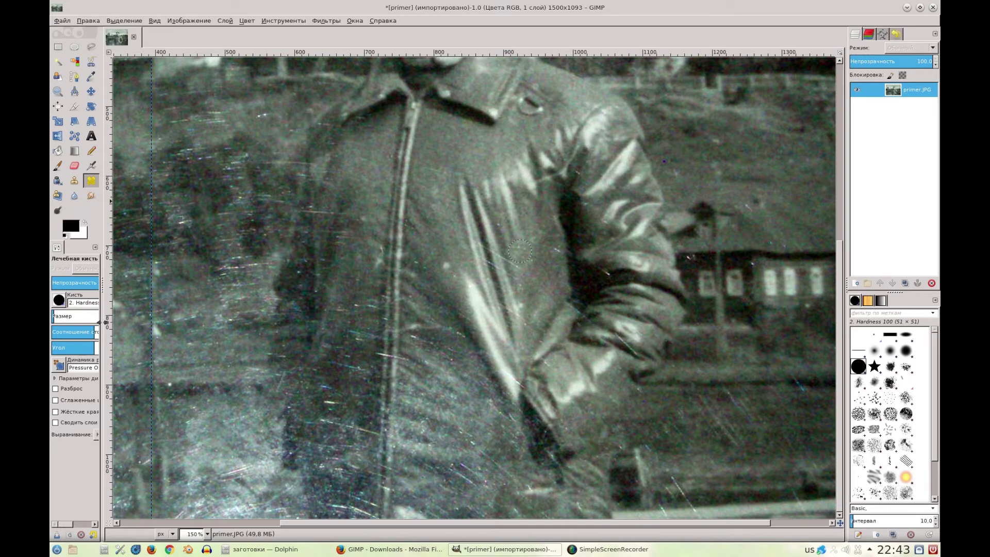
Step: Reduce the healing brush size to 15.40 and set a new jacket source
{"action": "left_click_drag", "start_coordinate": [102, 326], "coordinate": [165, 326]}
{"action": "left_click", "coordinate": [146, 215]}
{"action": "left_click", "coordinate": [146, 216]}
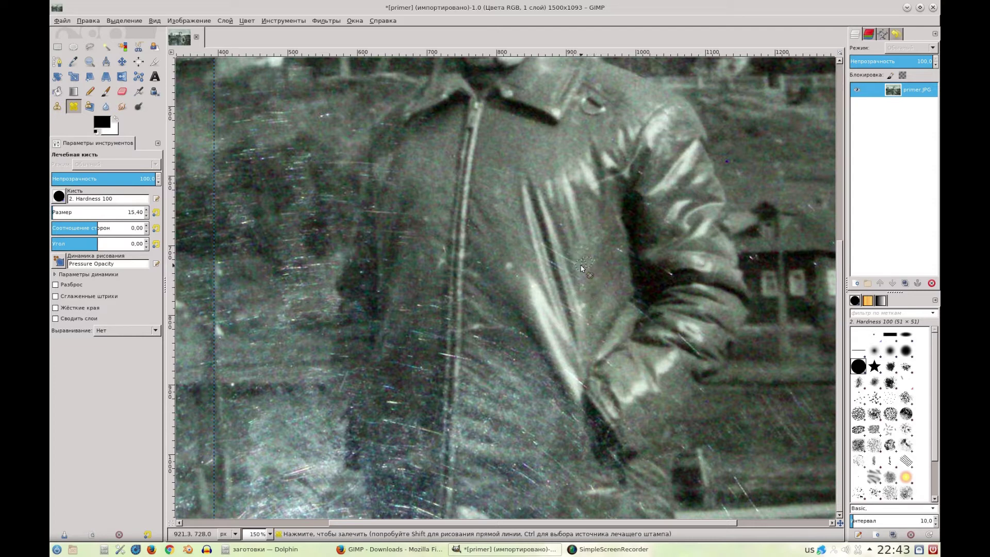
{"action": "left_click", "coordinate": [586, 263], "text": "ctrl"}
{"action": "key", "text": "minus"}
{"action": "key", "text": "minus"}
{"action": "key", "text": "minus"}
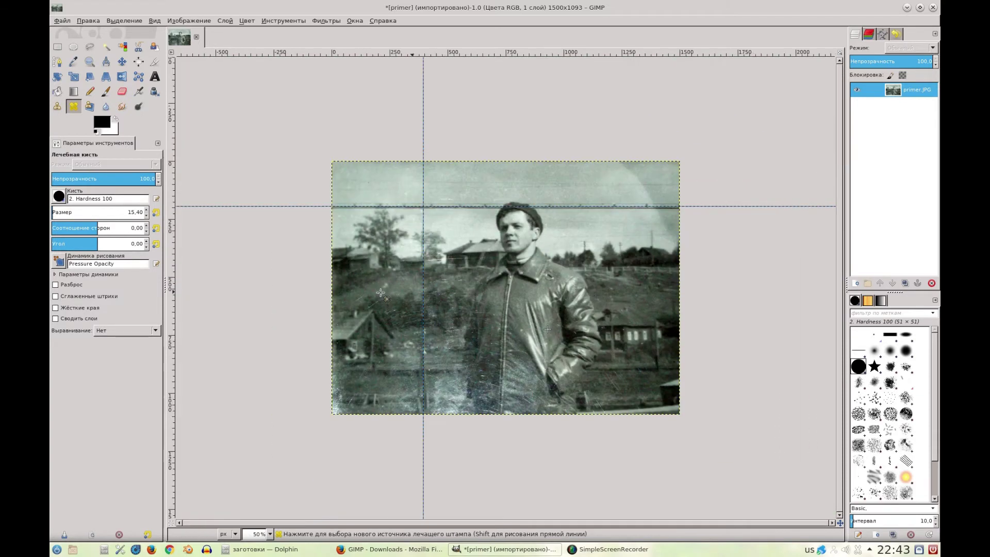
Step: Heal the white scratch on the jacket from a clean nearby source
{"action": "key", "text": "plus"}
{"action": "key", "text": "plus"}
{"action": "key", "text": "plus"}
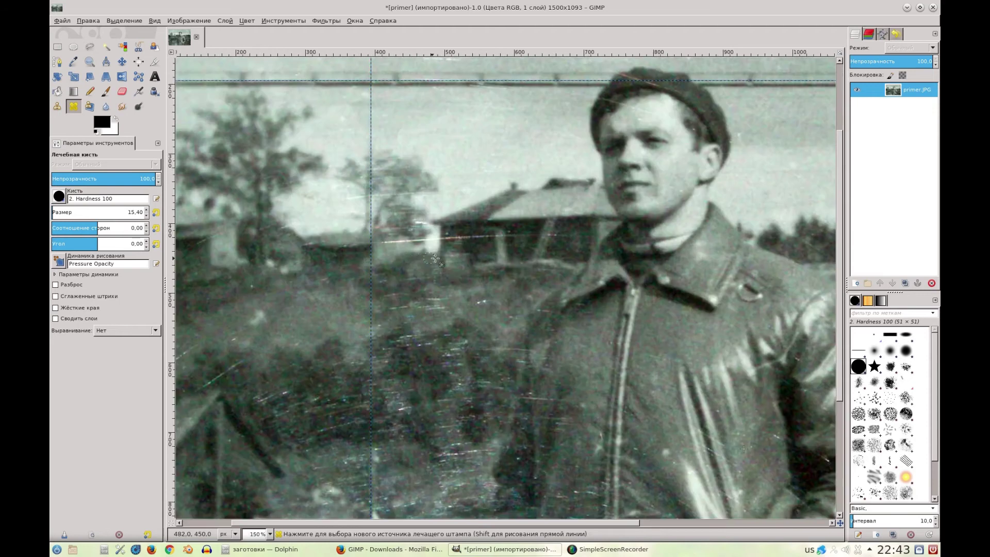
{"action": "key", "text": "ctrl"}
{"action": "left_click", "coordinate": [442, 209], "text": "ctrl"}
{"action": "left_click", "coordinate": [431, 242]}
Step: Heal the bright scratch in the background near the small house
{"action": "scroll", "coordinate": [504, 235], "scroll_direction": "down", "scroll_amount": 2}
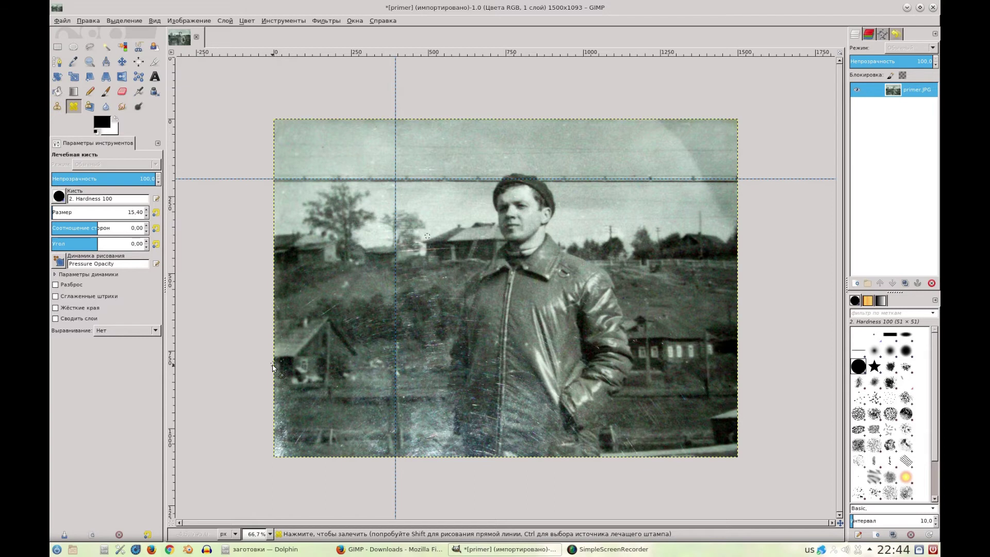
{"action": "scroll", "coordinate": [329, 349], "scroll_direction": "up", "scroll_amount": 2}
{"action": "scroll", "coordinate": [329, 349], "scroll_direction": "up", "scroll_amount": 1}
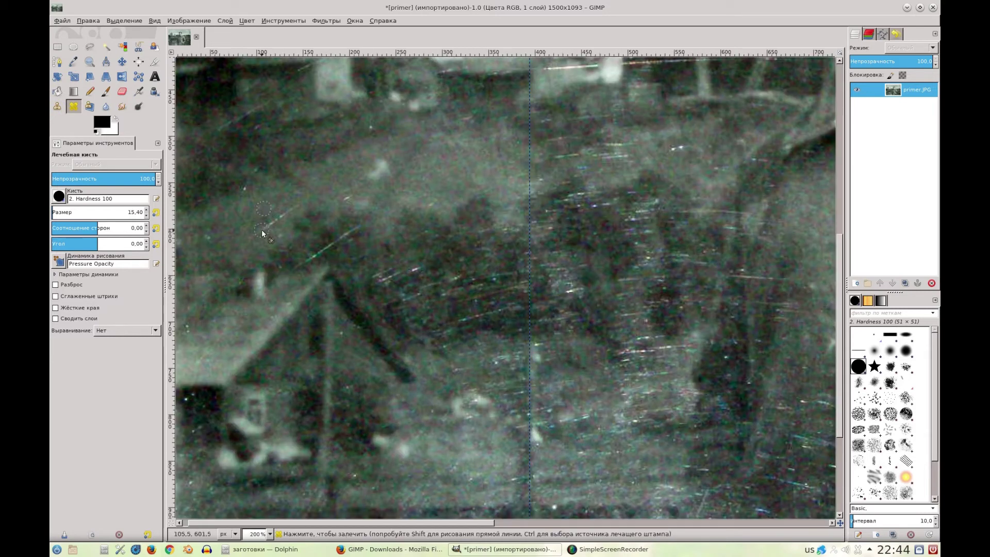
{"action": "left_click_drag", "start_coordinate": [267, 229], "coordinate": [294, 208]}
{"action": "scroll", "coordinate": [539, 353], "scroll_direction": "down", "scroll_amount": 1}
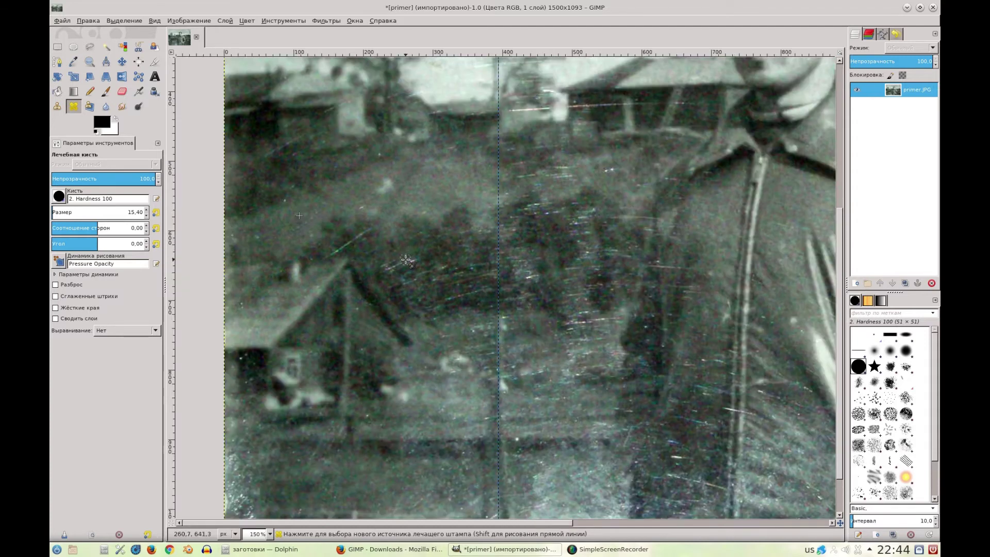
{"action": "scroll", "coordinate": [539, 353], "scroll_direction": "down", "scroll_amount": 1}
{"action": "scroll", "coordinate": [539, 353], "scroll_direction": "down", "scroll_amount": 1}
{"action": "scroll", "coordinate": [539, 353], "scroll_direction": "down", "scroll_amount": 1}
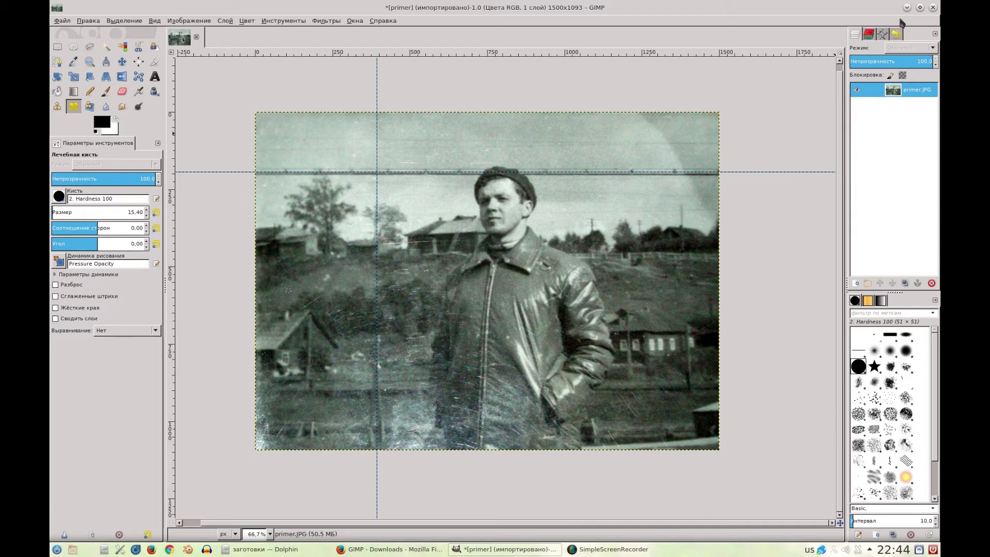
Step: Quit GIMP discarding the retouching, and preview архив3_02.jpg in Dolphin
{"action": "left_click", "coordinate": [933, 8]}
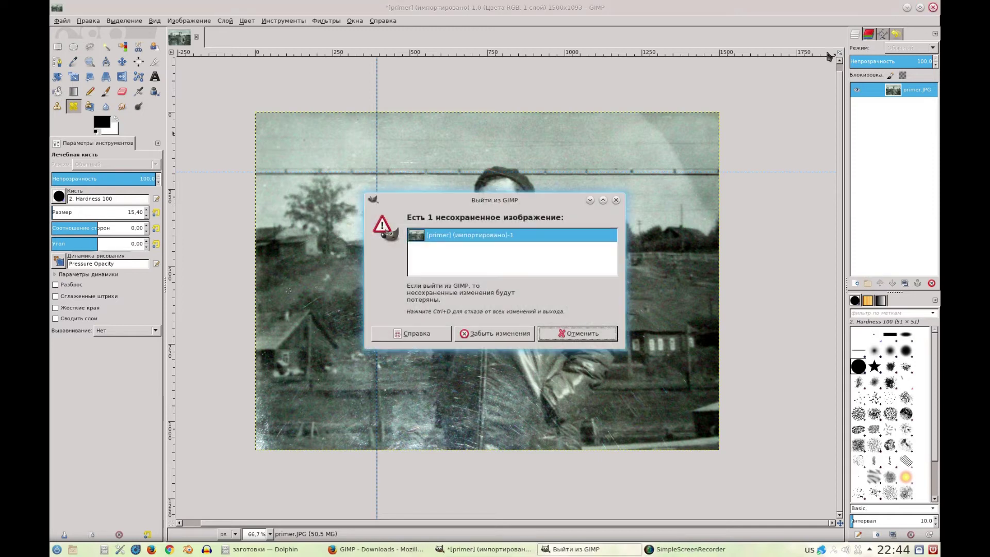
{"action": "left_click", "coordinate": [498, 334]}
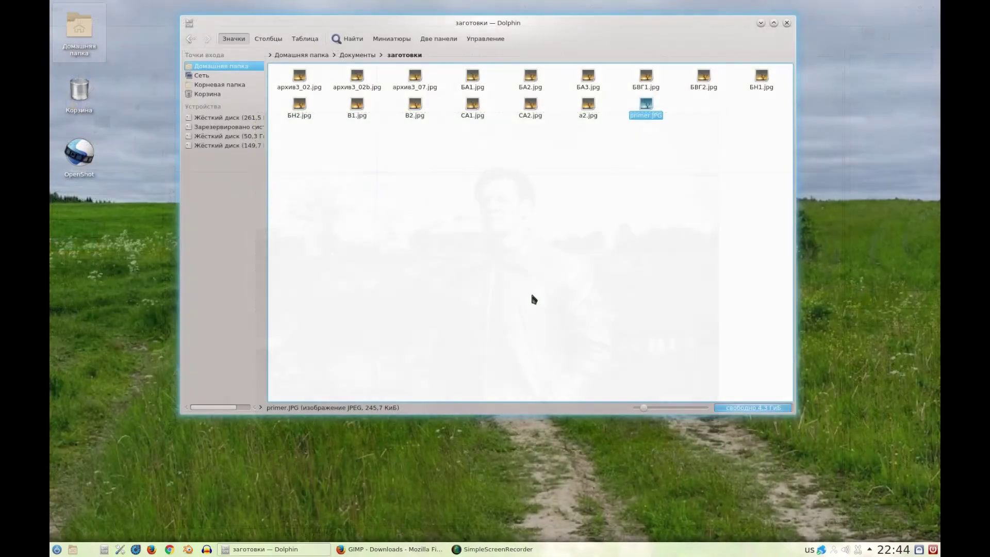
{"action": "left_click", "coordinate": [300, 80]}
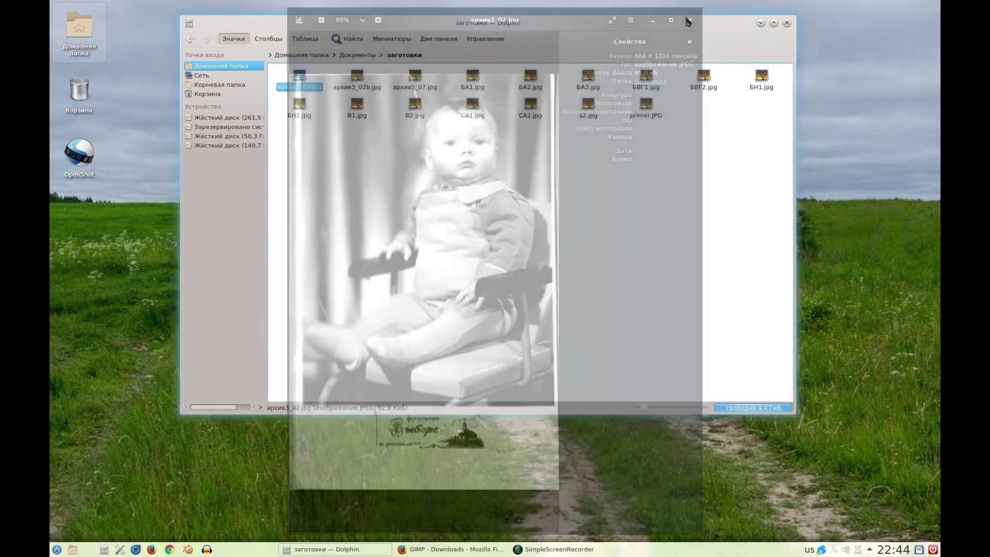
Step: Close the preview and open архив3_02.jpg in GIMP via Open With
{"action": "left_click", "coordinate": [689, 20]}
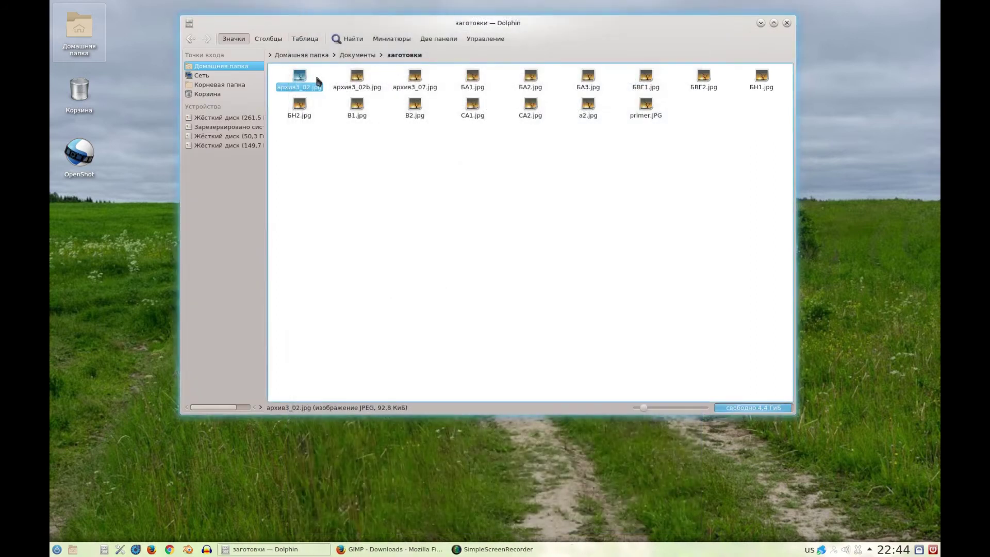
{"action": "right_click", "coordinate": [296, 79]}
{"action": "mouse_move", "coordinate": [344, 159]}
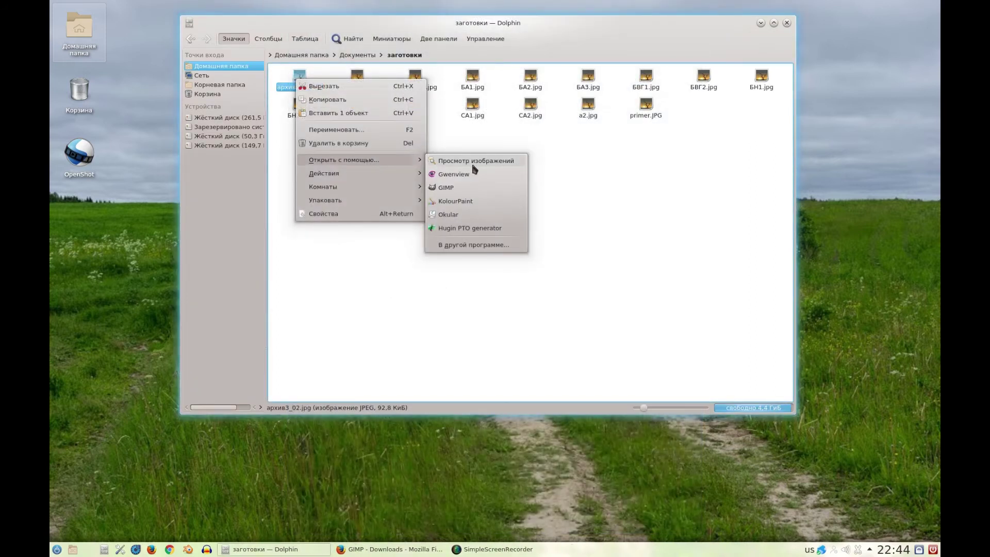
{"action": "left_click", "coordinate": [464, 188]}
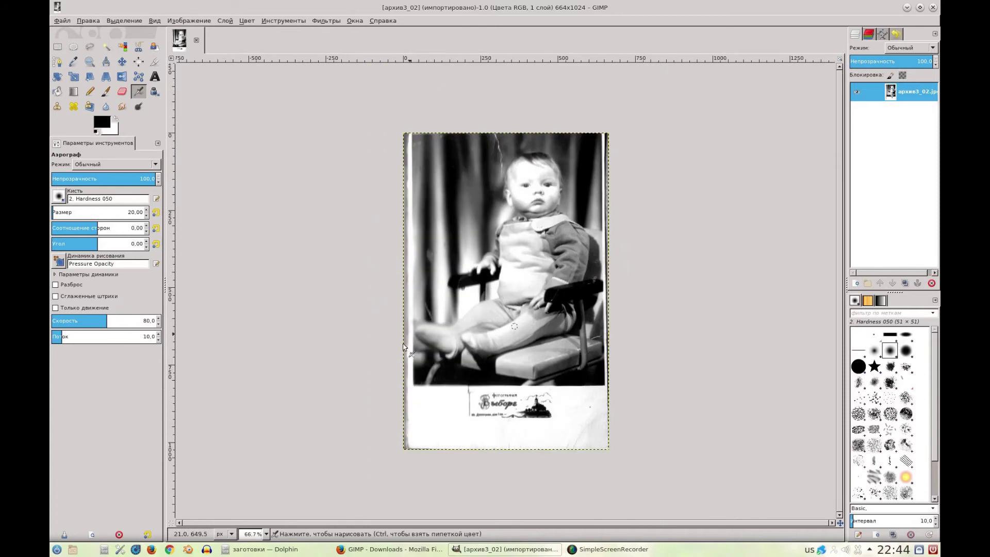
Step: Crop архив3_02.jpg to 630×956, trimming the ragged edges
{"action": "key", "text": "shift+c"}
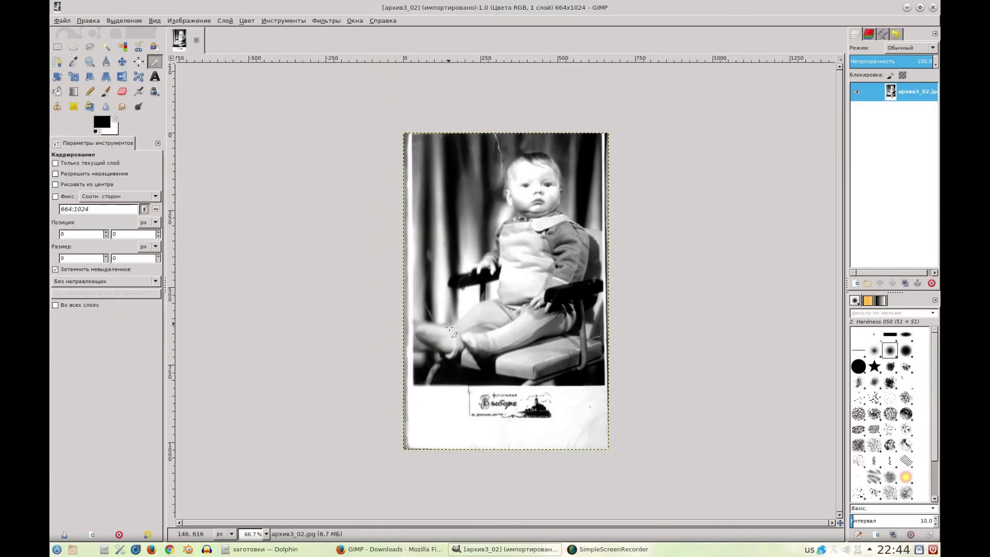
{"action": "mouse_move", "coordinate": [408, 427]}
{"action": "left_mouse_down"}
{"action": "mouse_move", "coordinate": [597, 131]}
{"action": "mouse_move", "coordinate": [606, 133]}
{"action": "left_mouse_up"}
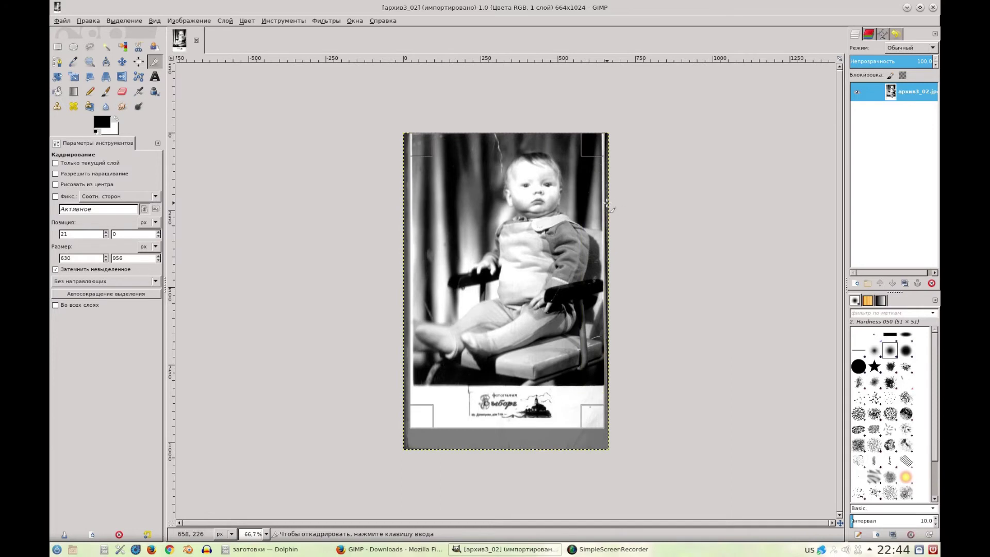
{"action": "key", "text": "Return"}
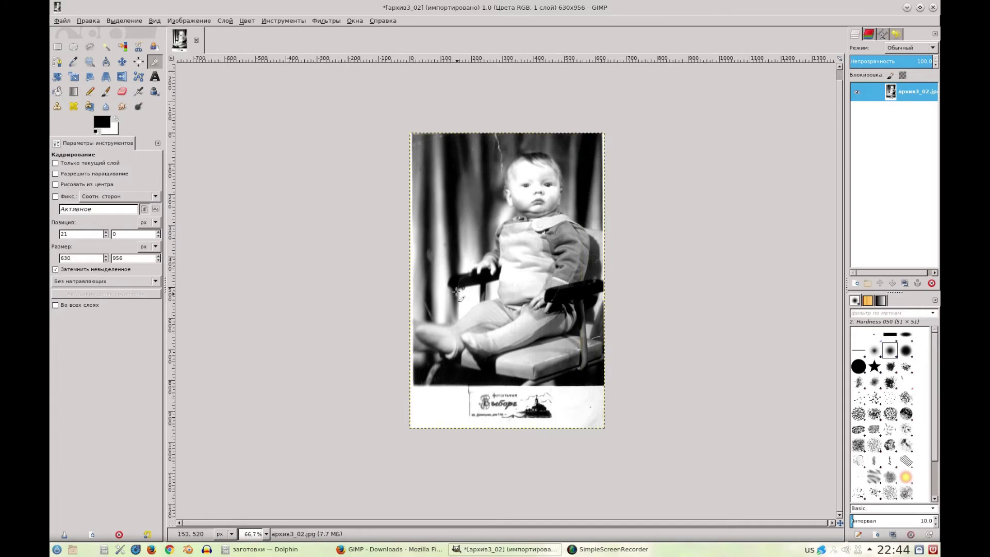
Step: Clone over the bright scratch at the top of the curtain
{"action": "scroll", "coordinate": [514, 164], "scroll_direction": "up", "scroll_amount": 1}
{"action": "scroll", "coordinate": [514, 164], "scroll_direction": "up", "scroll_amount": 2}
{"action": "scroll", "coordinate": [490, 248], "scroll_direction": "up", "scroll_amount": 2}
{"action": "scroll", "coordinate": [484, 274], "scroll_direction": "up", "scroll_amount": 1}
{"action": "scroll", "coordinate": [484, 275], "scroll_direction": "up", "scroll_amount": 1}
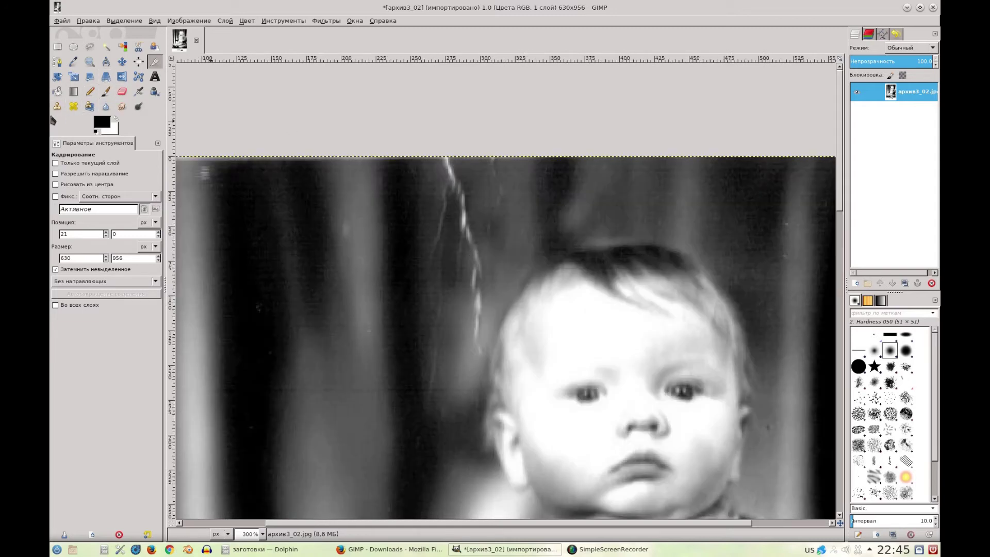
{"action": "left_click", "coordinate": [59, 107]}
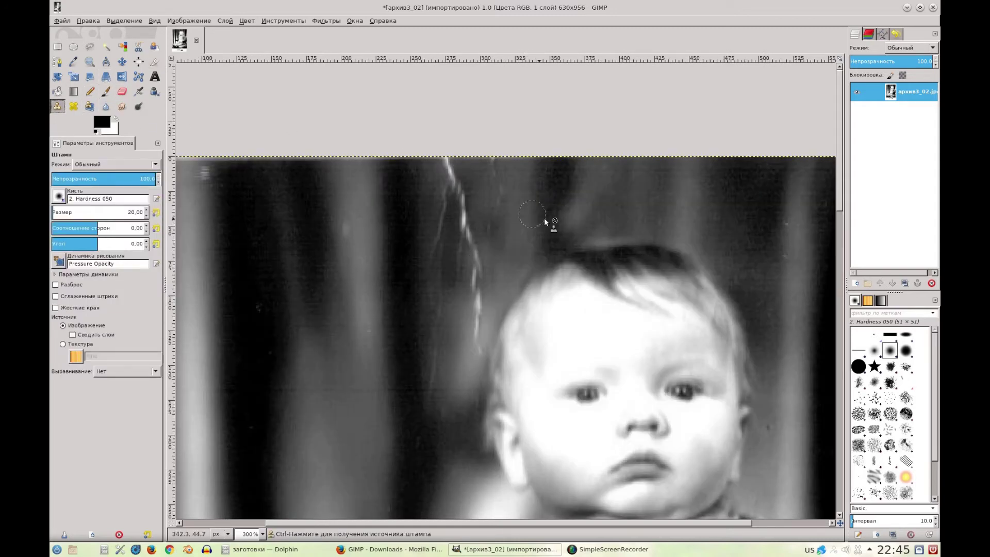
{"action": "left_click", "coordinate": [476, 175], "text": "ctrl"}
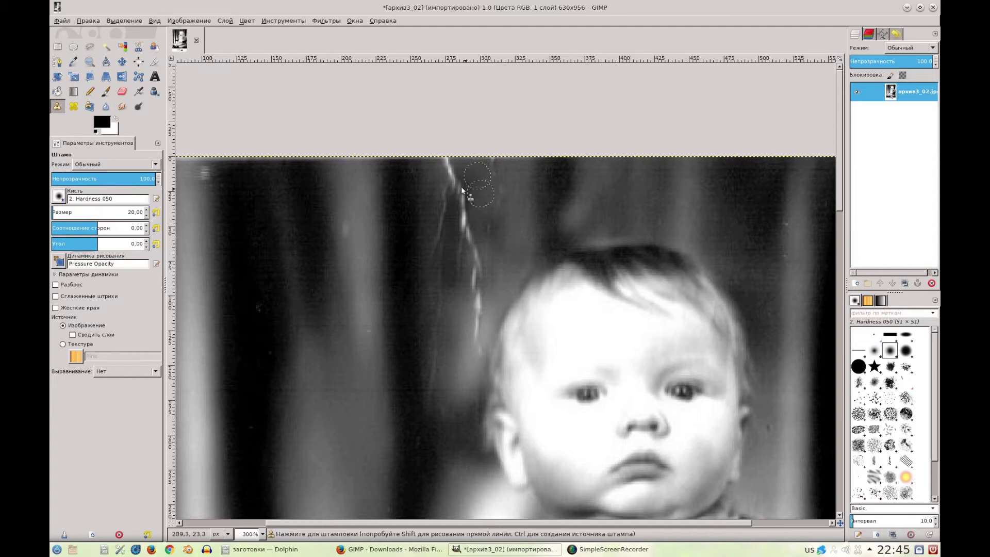
{"action": "left_click_drag", "start_coordinate": [450, 174], "coordinate": [456, 188]}
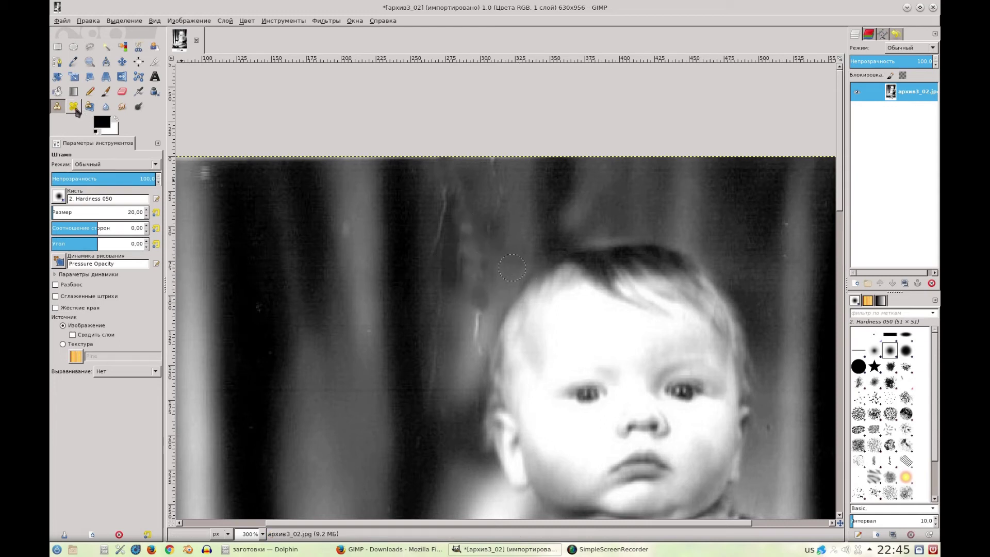
Step: Heal the vertical curtain scratch beside the baby's head from clean curtain samples
{"action": "left_click", "coordinate": [73, 106]}
{"action": "left_click", "coordinate": [502, 285], "text": "ctrl"}
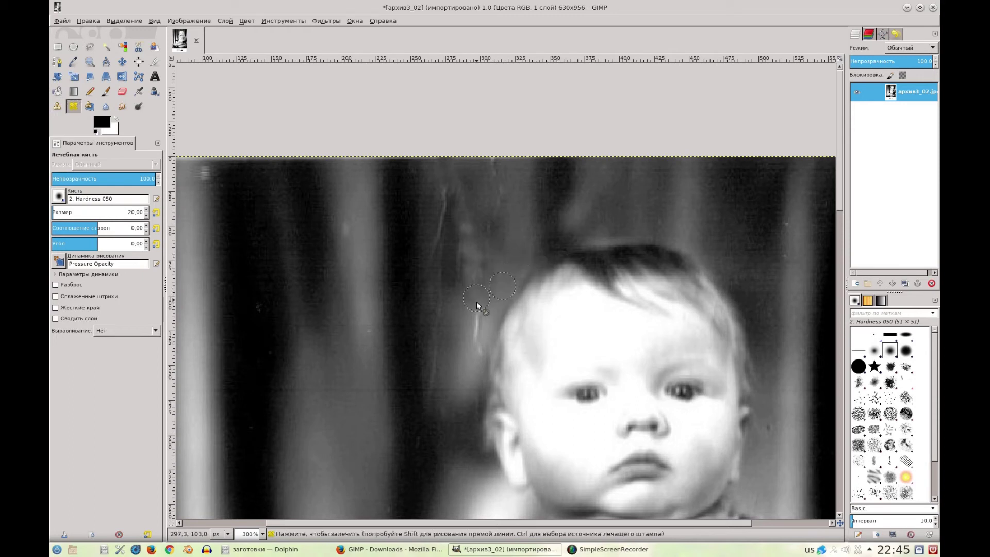
{"action": "left_click_drag", "start_coordinate": [477, 320], "coordinate": [475, 342]}
{"action": "left_click", "coordinate": [356, 250], "text": "ctrl"}
{"action": "left_click", "coordinate": [189, 195], "text": "ctrl"}
Step: Set a healing source on the curtain beside the chair's left armrest
{"action": "scroll", "coordinate": [489, 299], "scroll_direction": "down", "scroll_amount": 1}
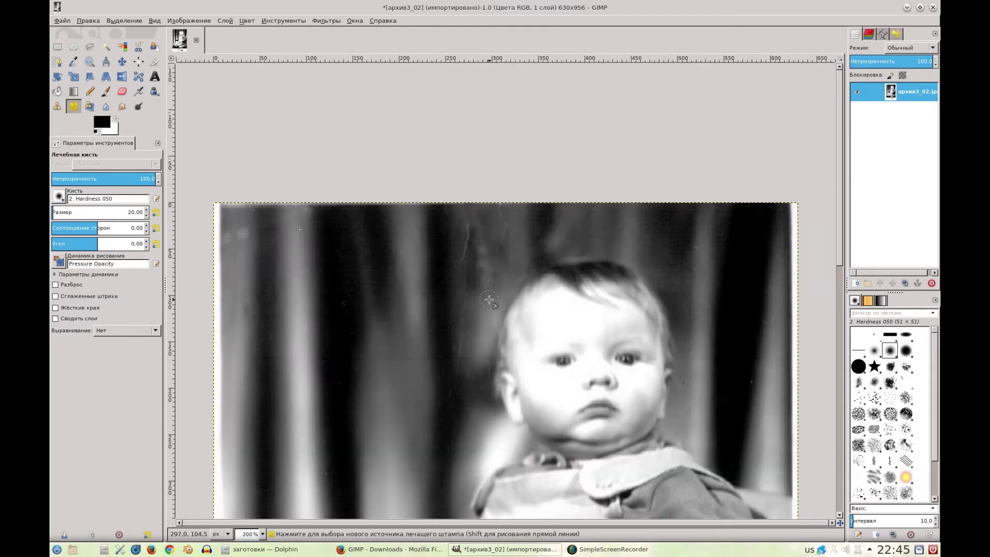
{"action": "scroll", "coordinate": [489, 299], "scroll_direction": "down", "scroll_amount": 1}
{"action": "scroll", "coordinate": [464, 257], "scroll_direction": "down", "scroll_amount": 1}
{"action": "scroll", "coordinate": [437, 211], "scroll_direction": "down", "scroll_amount": 1}
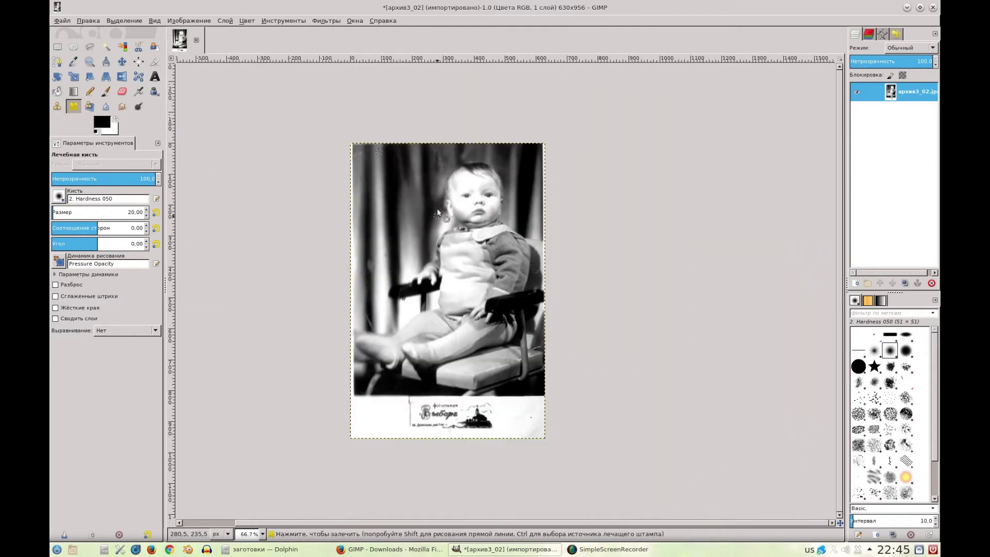
{"action": "scroll", "coordinate": [438, 211], "scroll_direction": "up", "scroll_amount": 1}
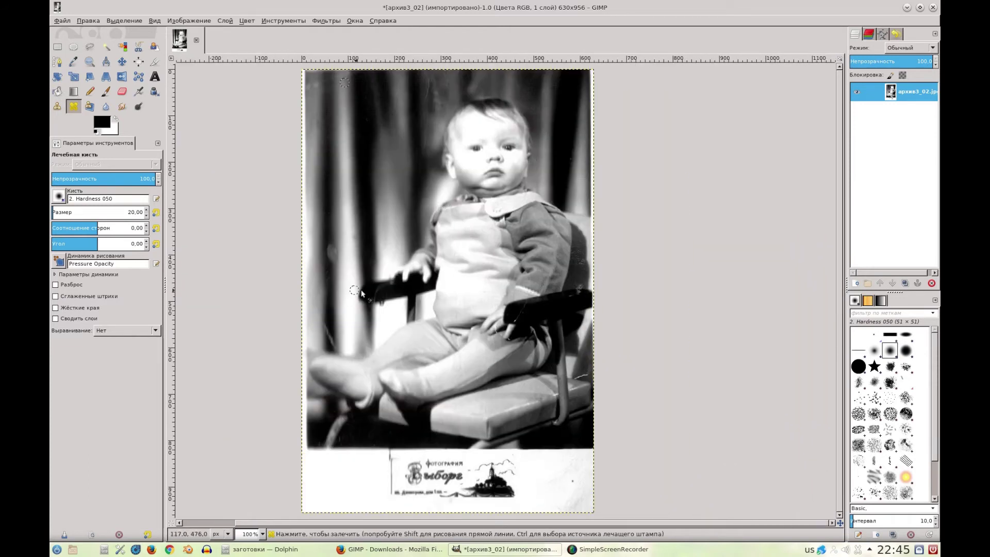
{"action": "scroll", "coordinate": [340, 295], "scroll_direction": "up", "scroll_amount": 2}
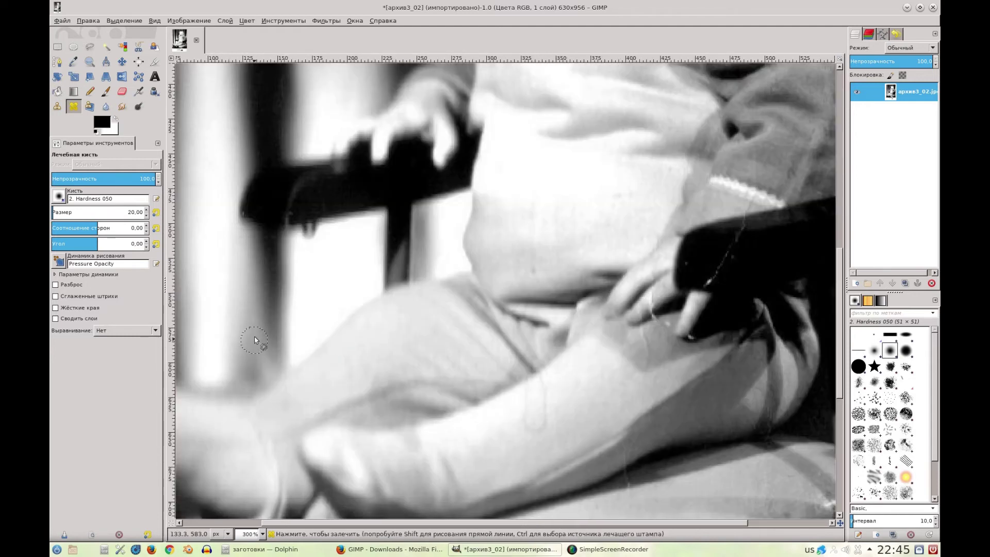
{"action": "scroll", "coordinate": [660, 314], "scroll_direction": "up", "scroll_amount": 1}
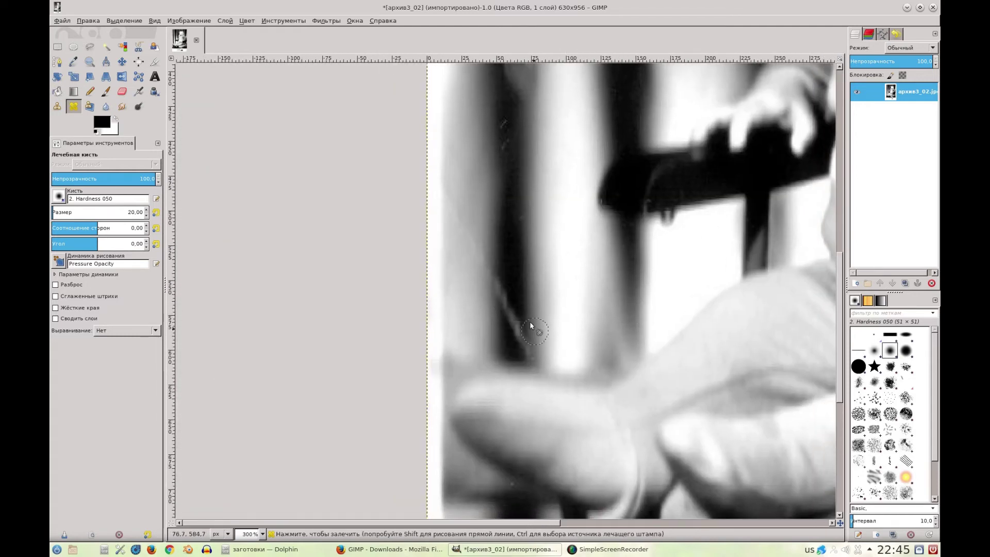
{"action": "left_click", "coordinate": [510, 265], "text": "ctrl"}
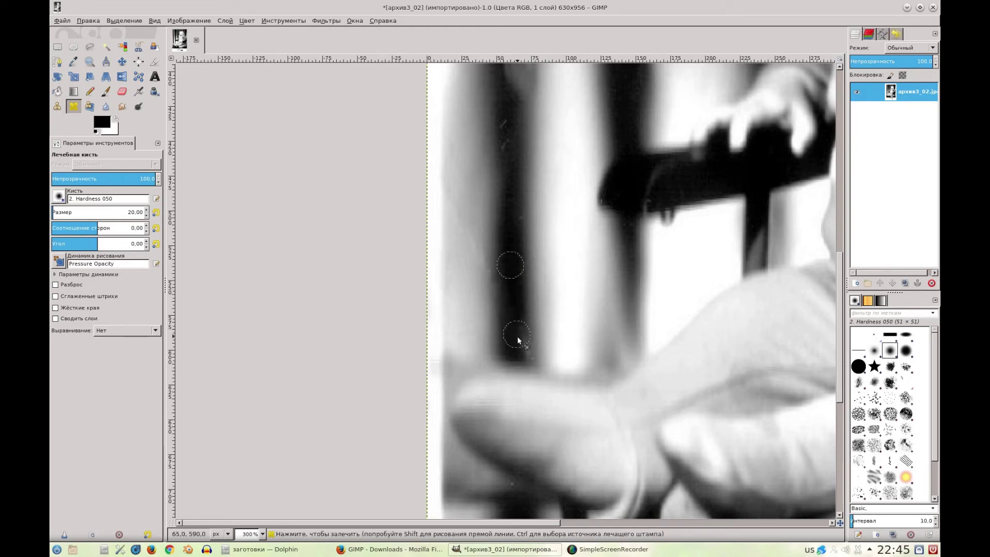
Step: Resample the source higher on the curtain and return to 100% view
{"action": "key", "text": "1"}
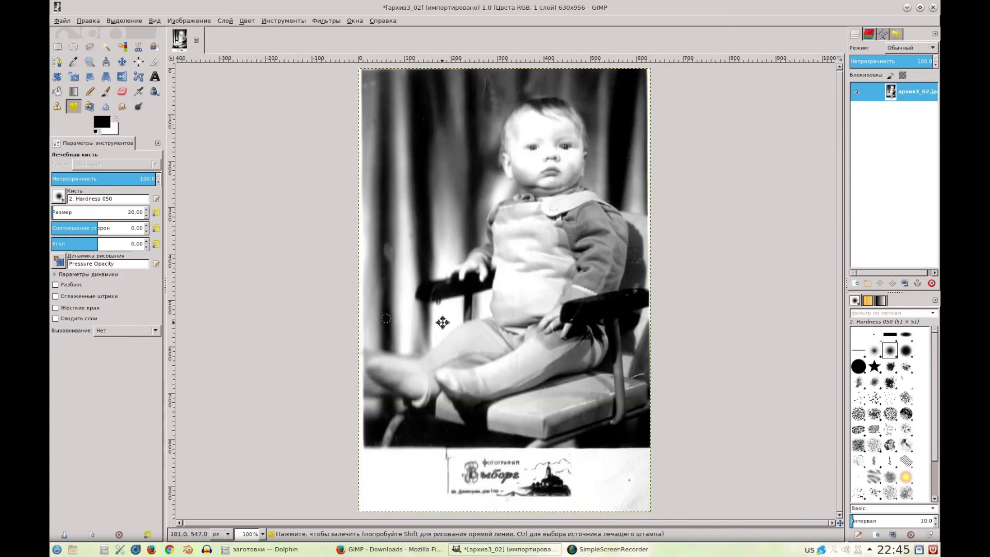
{"action": "scroll", "coordinate": [409, 318], "scroll_direction": "up", "scroll_amount": 1, "text": "ctrl"}
{"action": "scroll", "coordinate": [397, 318], "scroll_direction": "up", "scroll_amount": 1, "text": "ctrl"}
{"action": "scroll", "coordinate": [382, 317], "scroll_direction": "up", "scroll_amount": 1, "text": "ctrl"}
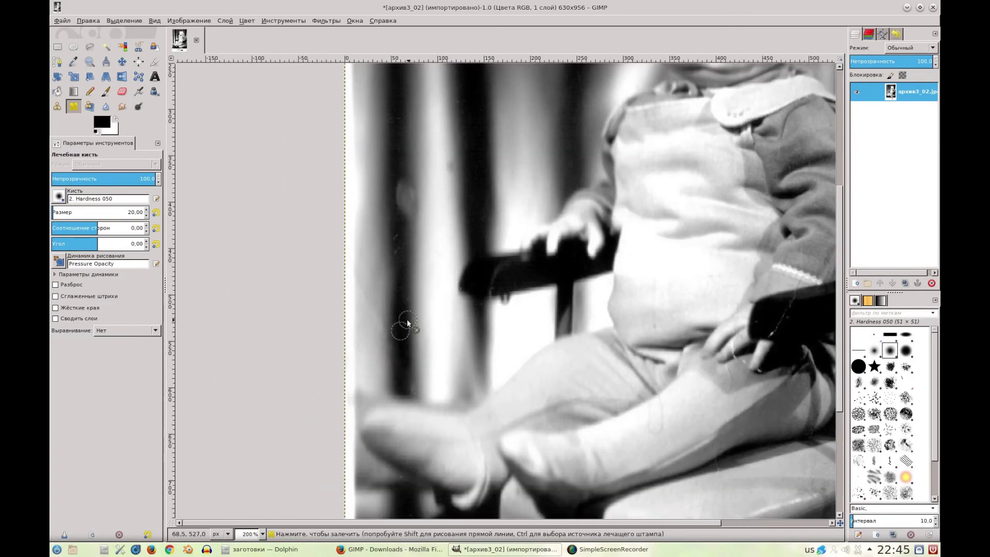
{"action": "left_click", "coordinate": [375, 244], "text": "ctrl"}
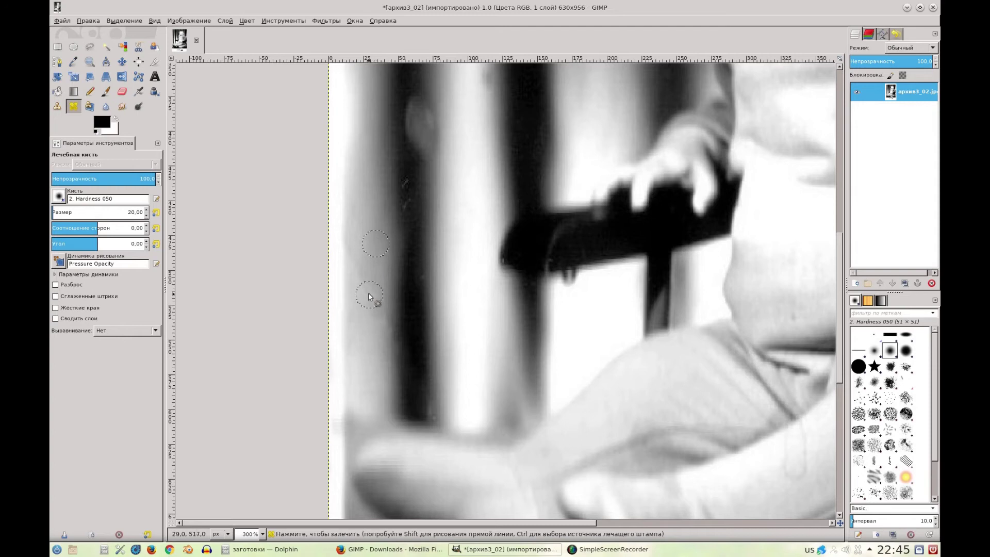
{"action": "key", "text": "1"}
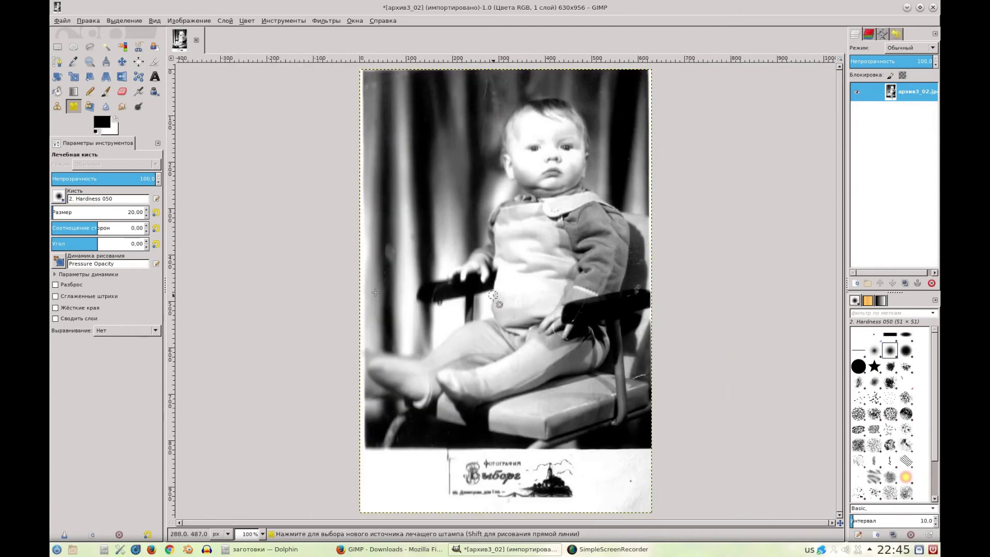
{"action": "left_click_drag", "start_coordinate": [487, 333], "coordinate": [457, 329]}
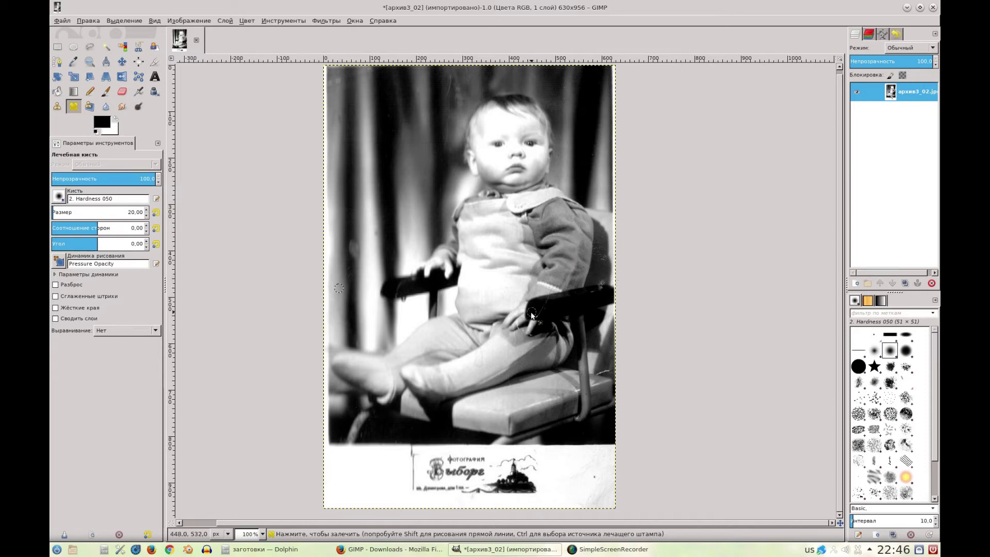
{"action": "scroll", "coordinate": [512, 335], "scroll_direction": "down", "scroll_amount": 2}
{"action": "scroll", "coordinate": [512, 336], "scroll_direction": "right", "scroll_amount": 1}
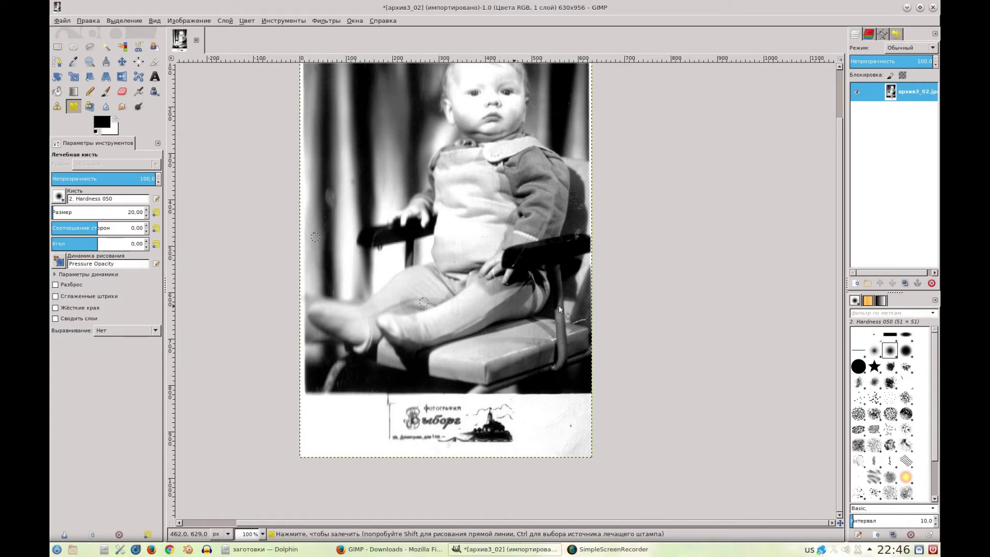
Step: Create a Transparency-filled layer named 'стул' from the Layers panel's New Layer dialog
{"action": "right_click", "coordinate": [888, 141]}
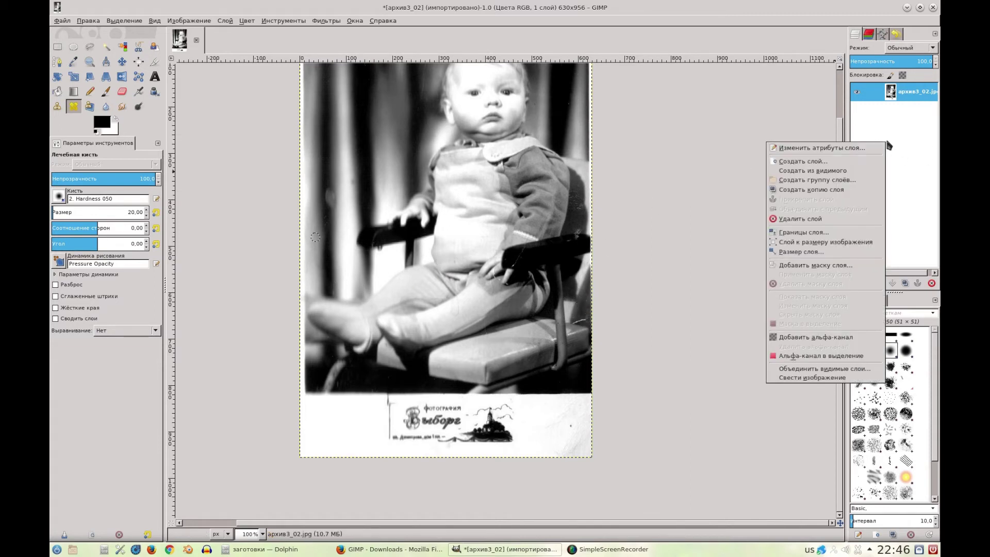
{"action": "left_click", "coordinate": [834, 162]}
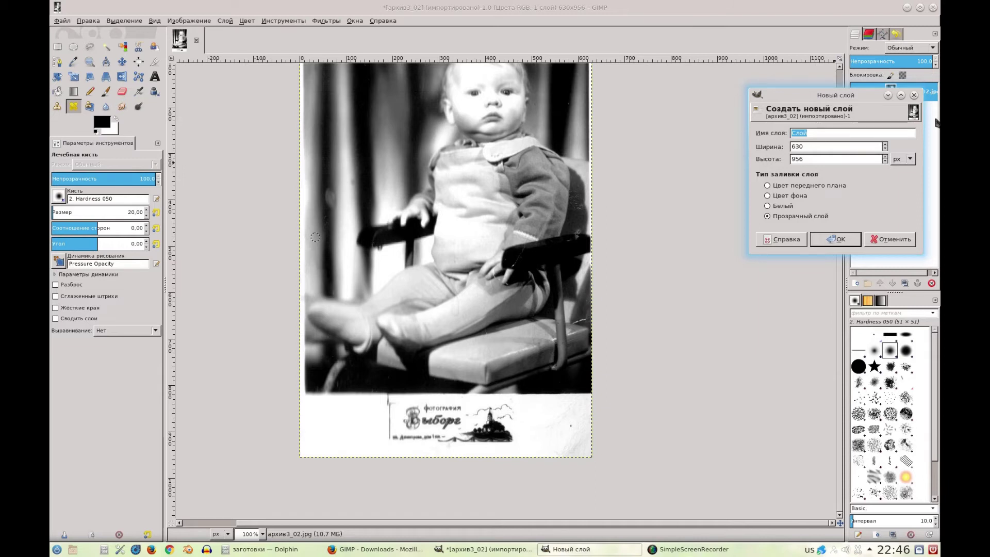
{"action": "type", "text": "n"}
{"action": "left_click", "coordinate": [835, 239]}
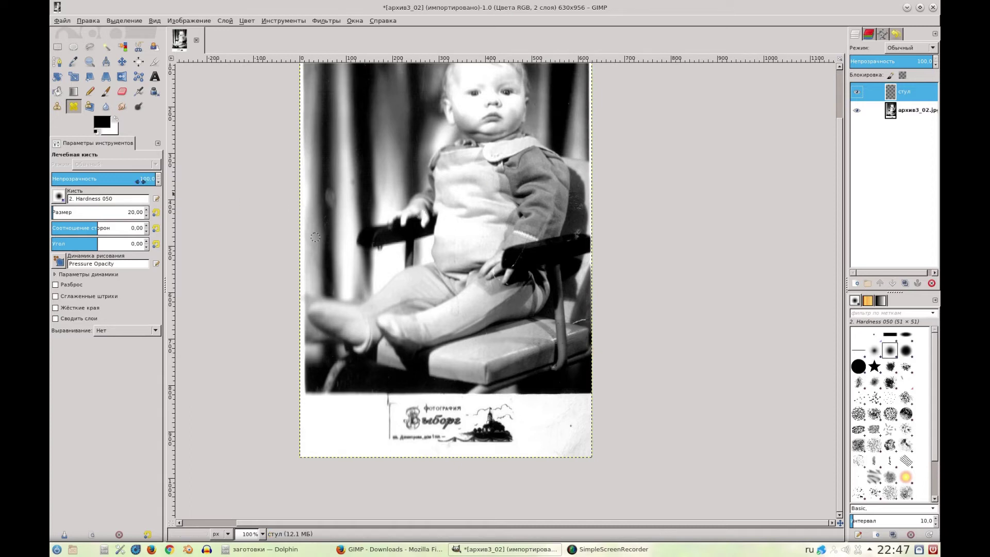
Step: Pick the Paintbrush with a darker red-brown foreground and test it on the seat
{"action": "left_click", "coordinate": [105, 96]}
{"action": "left_click", "coordinate": [103, 127]}
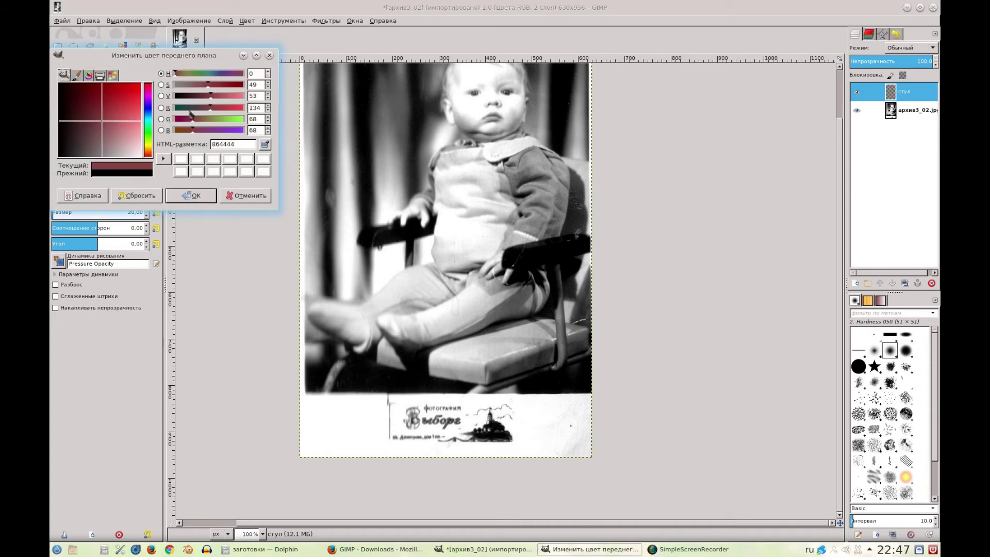
{"action": "mouse_move", "coordinate": [93, 119]}
{"action": "left_mouse_down"}
{"action": "mouse_move", "coordinate": [91, 133]}
{"action": "mouse_move", "coordinate": [107, 136]}
{"action": "left_mouse_up"}
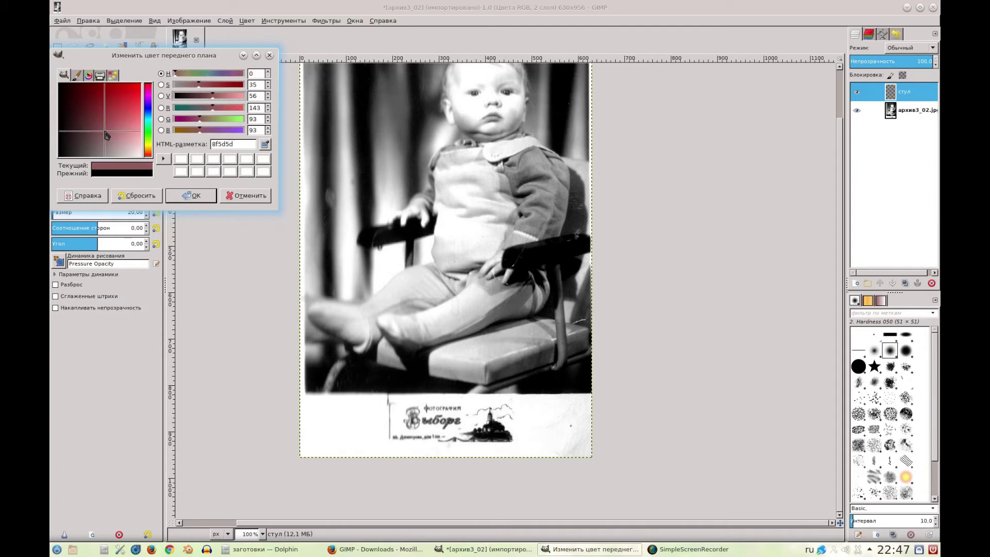
{"action": "left_click", "coordinate": [213, 201]}
{"action": "left_click_drag", "start_coordinate": [456, 352], "coordinate": [491, 342]}
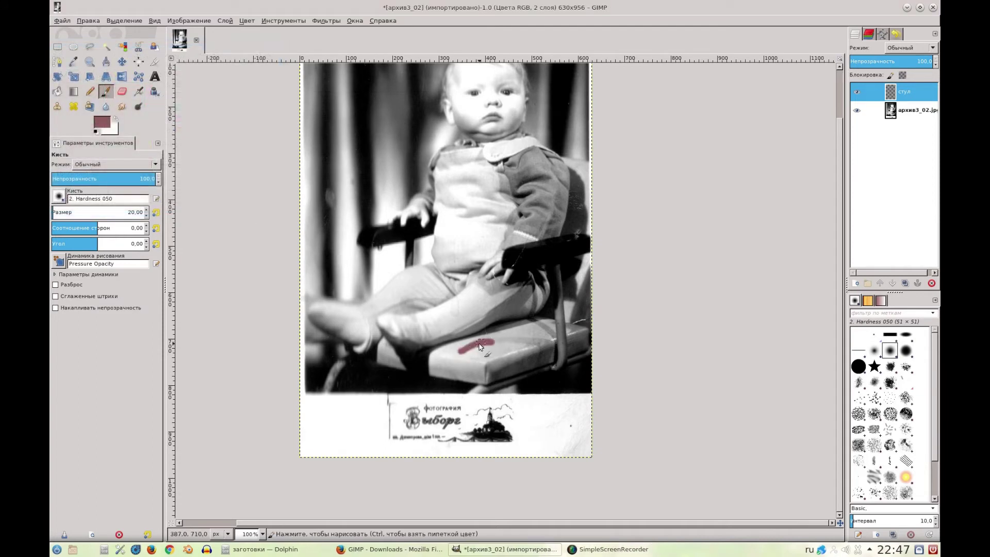
Step: Paint the chair seat red-brown with a Hardness 100 brush
{"action": "left_click", "coordinate": [60, 197]}
{"action": "left_click", "coordinate": [86, 228]}
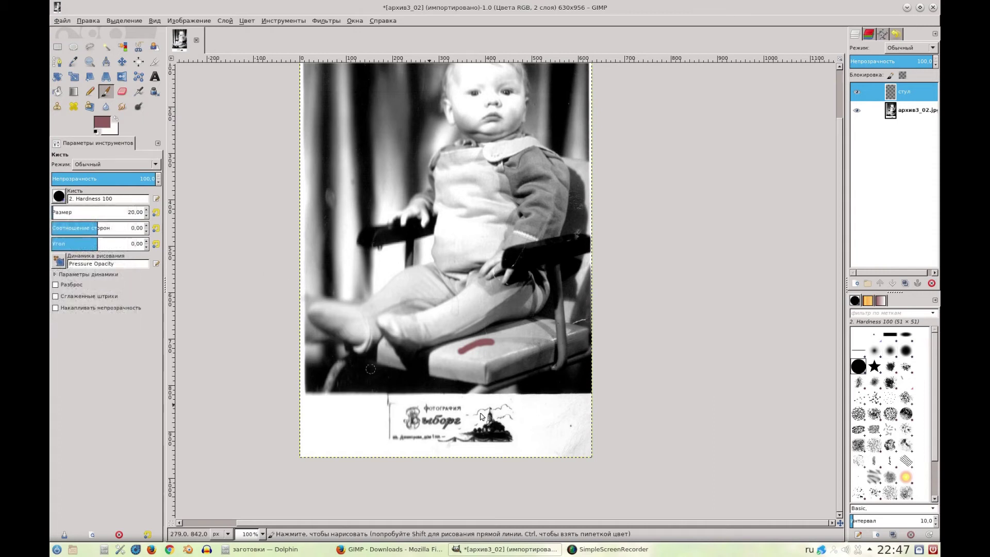
{"action": "scroll", "coordinate": [485, 358], "scroll_direction": "up", "scroll_amount": 1}
{"action": "scroll", "coordinate": [489, 361], "scroll_direction": "up", "scroll_amount": 1}
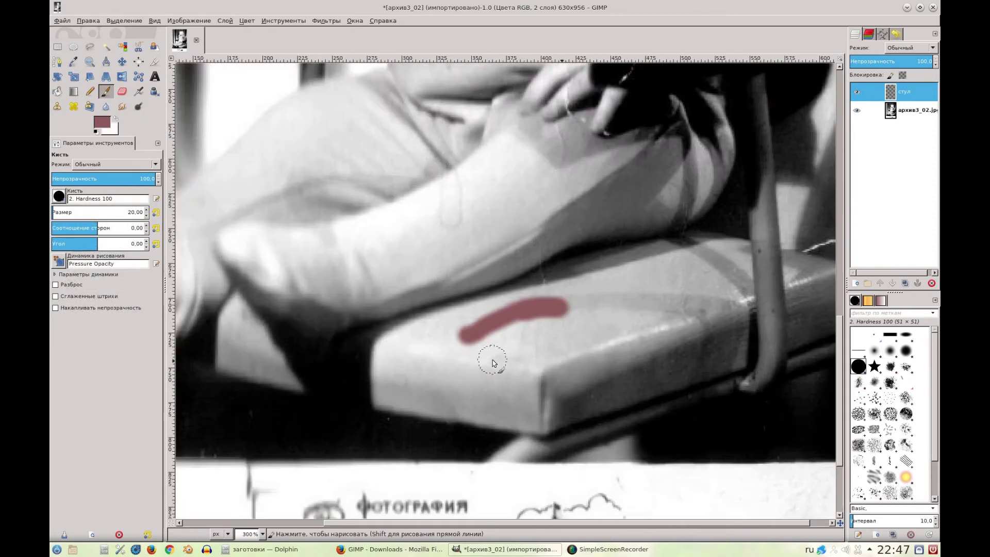
{"action": "left_click_drag", "start_coordinate": [477, 346], "coordinate": [509, 339]}
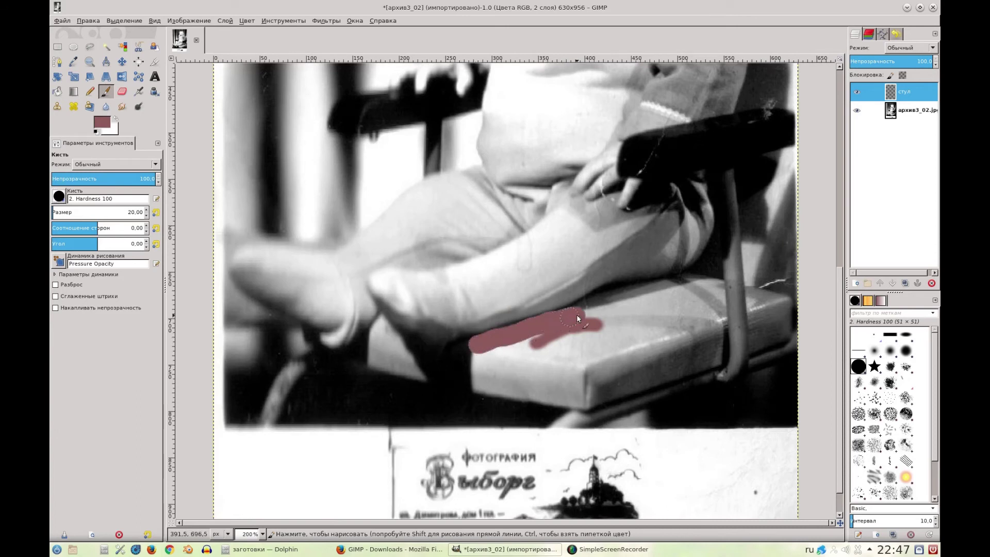
{"action": "mouse_move", "coordinate": [601, 303]}
{"action": "left_mouse_down"}
{"action": "mouse_move", "coordinate": [684, 282]}
{"action": "mouse_move", "coordinate": [717, 293]}
{"action": "mouse_move", "coordinate": [714, 363]}
{"action": "mouse_move", "coordinate": [585, 404]}
{"action": "mouse_move", "coordinate": [394, 375]}
{"action": "mouse_move", "coordinate": [379, 368]}
{"action": "mouse_move", "coordinate": [373, 329]}
{"action": "mouse_move", "coordinate": [443, 353]}
{"action": "mouse_move", "coordinate": [472, 350]}
{"action": "mouse_move", "coordinate": [454, 358]}
{"action": "mouse_move", "coordinate": [403, 348]}
{"action": "left_mouse_up"}
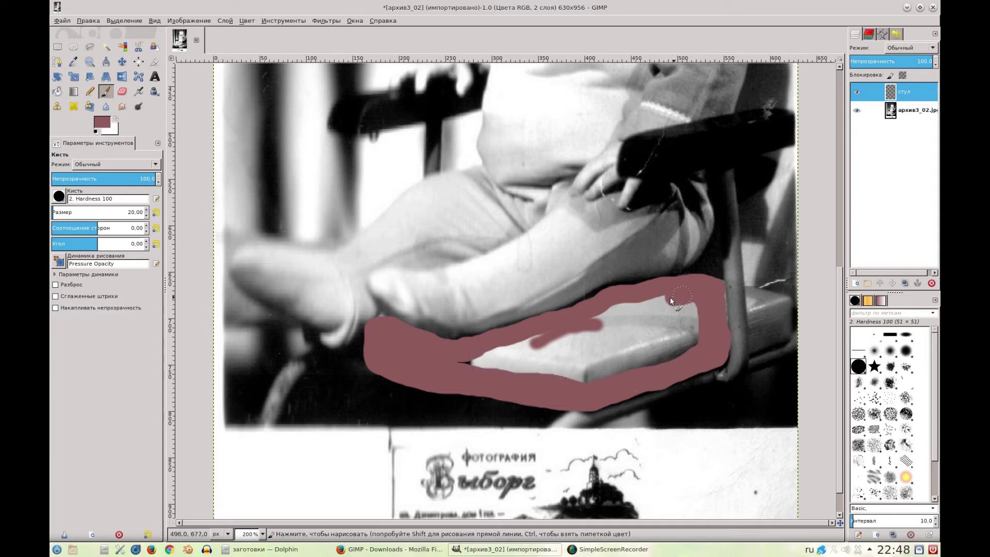
{"action": "left_click_drag", "start_coordinate": [669, 296], "coordinate": [604, 316]}
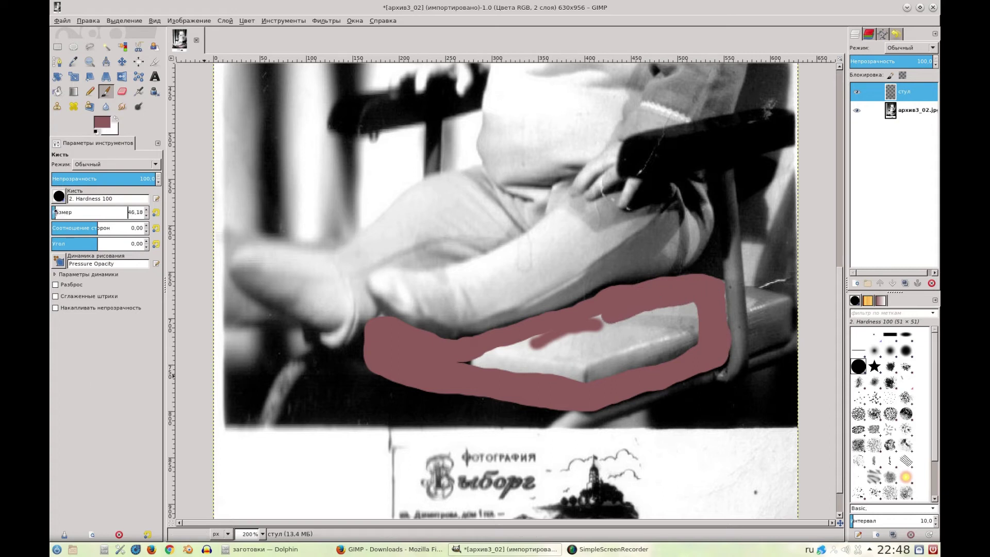
{"action": "mouse_move", "coordinate": [492, 370]}
{"action": "left_mouse_down"}
{"action": "mouse_move", "coordinate": [479, 363]}
{"action": "mouse_move", "coordinate": [542, 357]}
{"action": "left_mouse_up"}
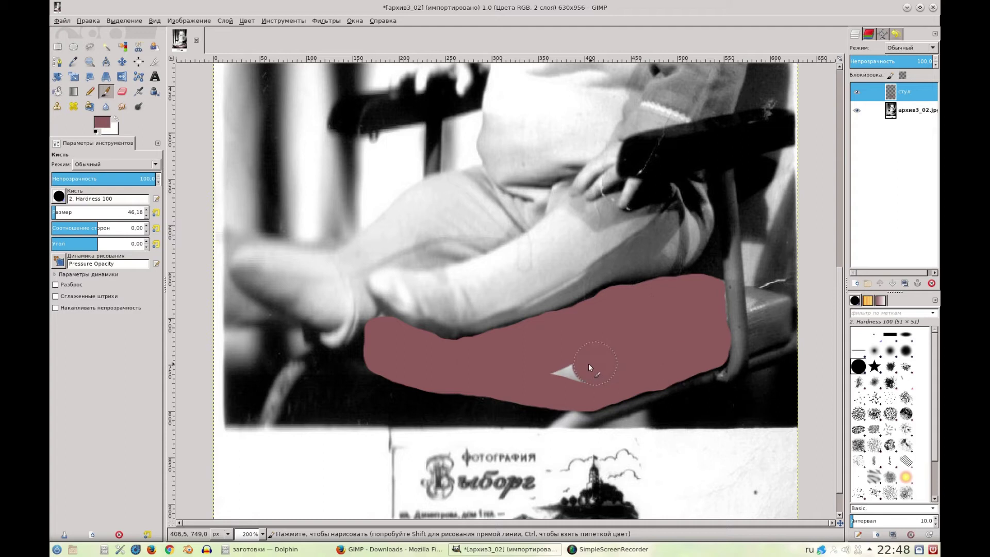
Step: Shrink the brush to about 16 and paint the seat edges and lower chair
{"action": "scroll", "coordinate": [598, 363], "scroll_direction": "right", "scroll_amount": 1}
{"action": "scroll", "coordinate": [617, 298], "scroll_direction": "right", "scroll_amount": 5}
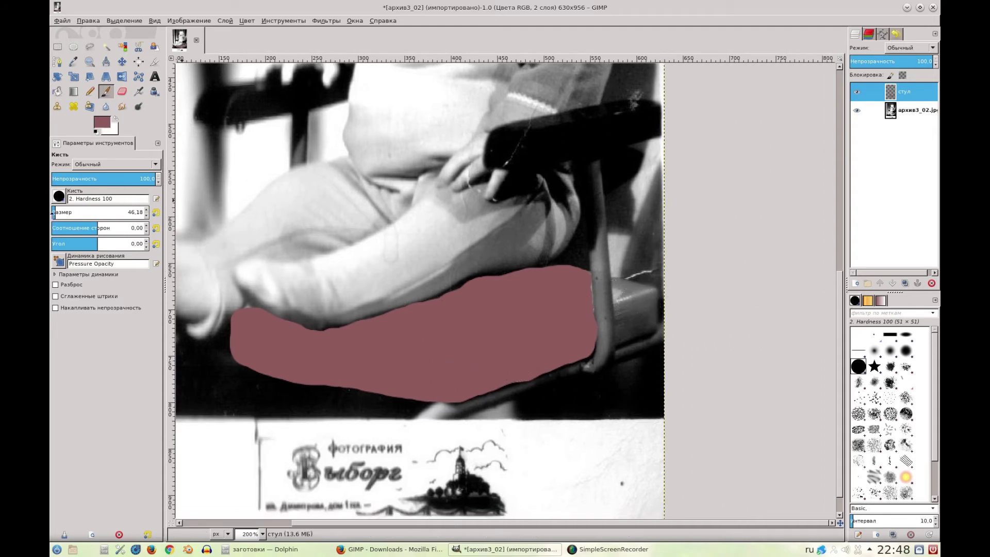
{"action": "left_click", "coordinate": [53, 212]}
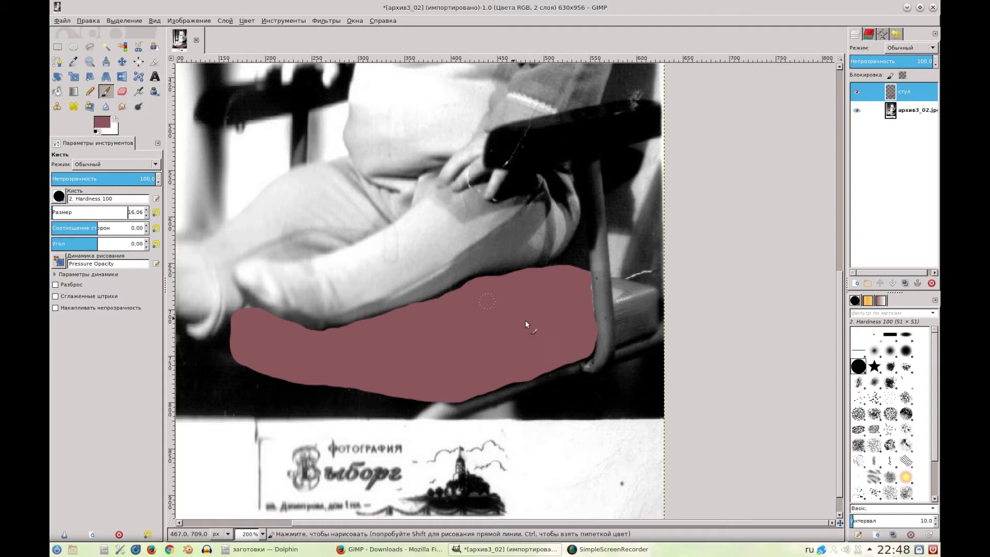
{"action": "mouse_move", "coordinate": [618, 283]}
{"action": "left_mouse_down"}
{"action": "mouse_move", "coordinate": [638, 285]}
{"action": "mouse_move", "coordinate": [655, 305]}
{"action": "left_mouse_up"}
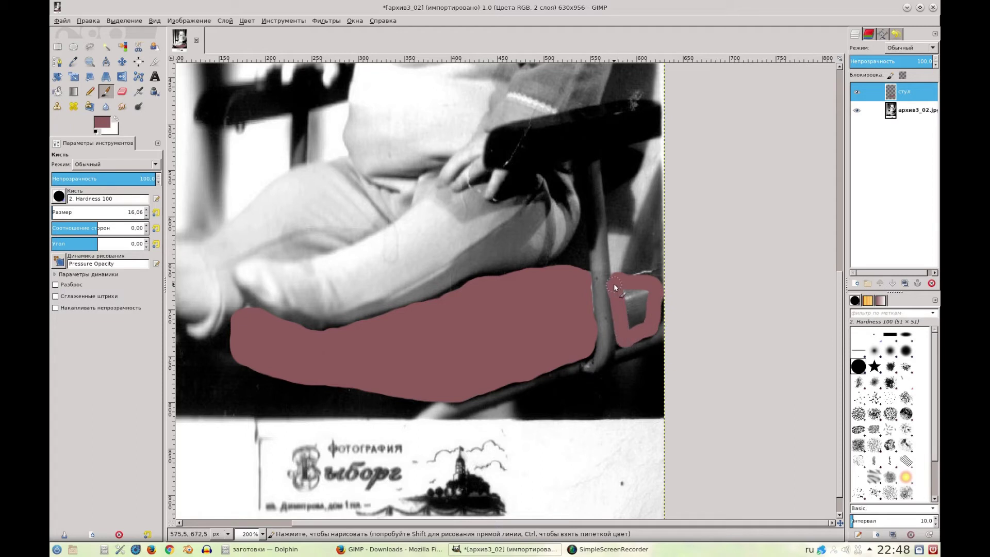
{"action": "left_click_drag", "start_coordinate": [629, 305], "coordinate": [614, 252]}
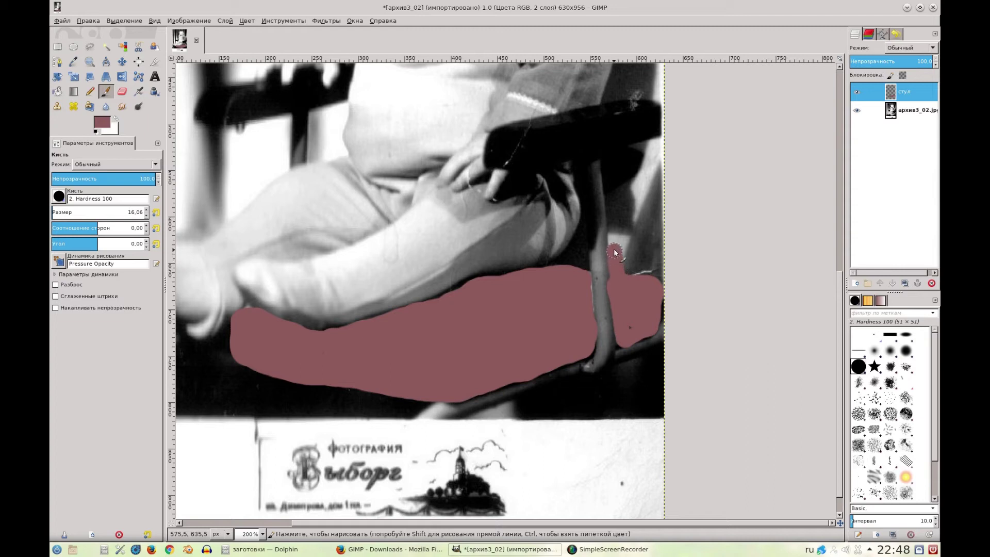
{"action": "mouse_move", "coordinate": [608, 163]}
{"action": "left_mouse_down"}
{"action": "mouse_move", "coordinate": [660, 223]}
{"action": "mouse_move", "coordinate": [662, 281]}
{"action": "mouse_move", "coordinate": [650, 231]}
{"action": "left_mouse_up"}
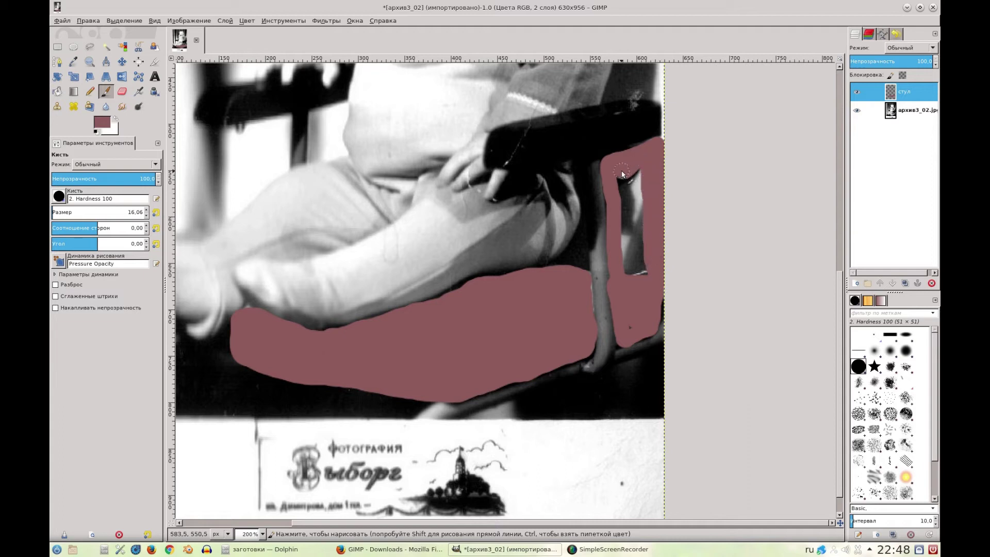
{"action": "left_click_drag", "start_coordinate": [624, 173], "coordinate": [626, 256]}
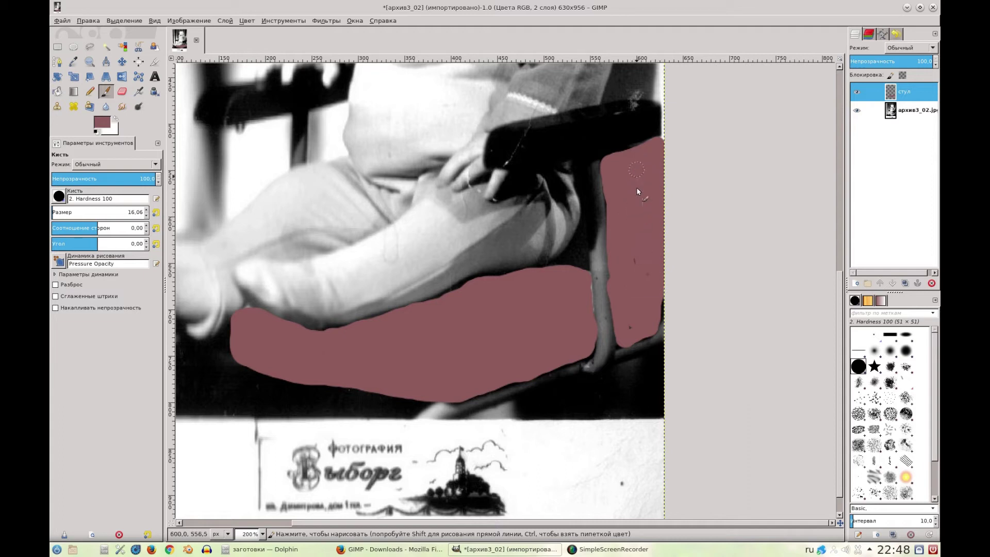
Step: Extend the chair paint up the back edge and zoom out
{"action": "scroll", "coordinate": [637, 252], "scroll_direction": "up", "scroll_amount": 5}
{"action": "mouse_move", "coordinate": [619, 186]}
{"action": "left_mouse_down"}
{"action": "mouse_move", "coordinate": [656, 189]}
{"action": "mouse_move", "coordinate": [648, 321]}
{"action": "left_mouse_up"}
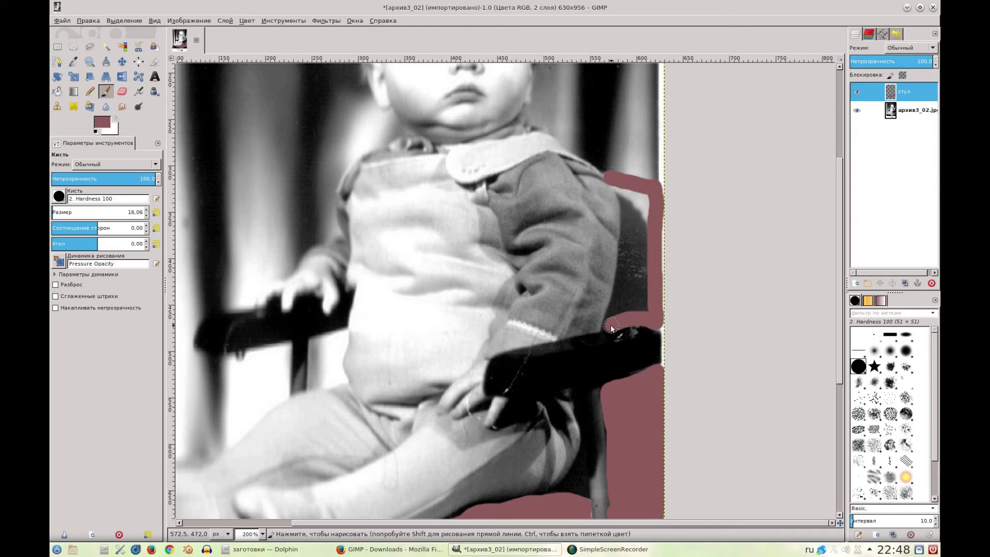
{"action": "mouse_move", "coordinate": [620, 283]}
{"action": "left_mouse_down"}
{"action": "mouse_move", "coordinate": [619, 189]}
{"action": "mouse_move", "coordinate": [642, 201]}
{"action": "left_mouse_up"}
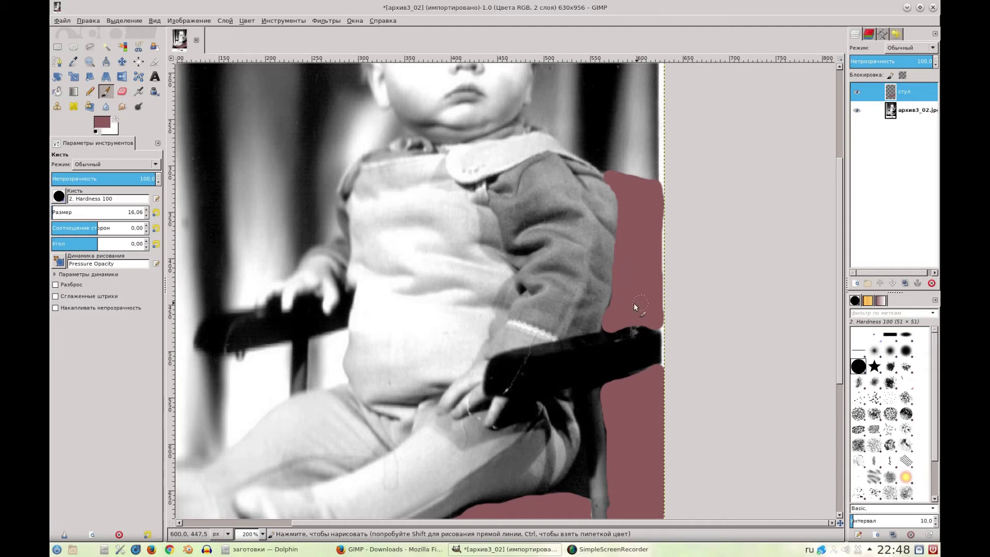
{"action": "scroll", "coordinate": [600, 308], "scroll_direction": "down", "scroll_amount": 5}
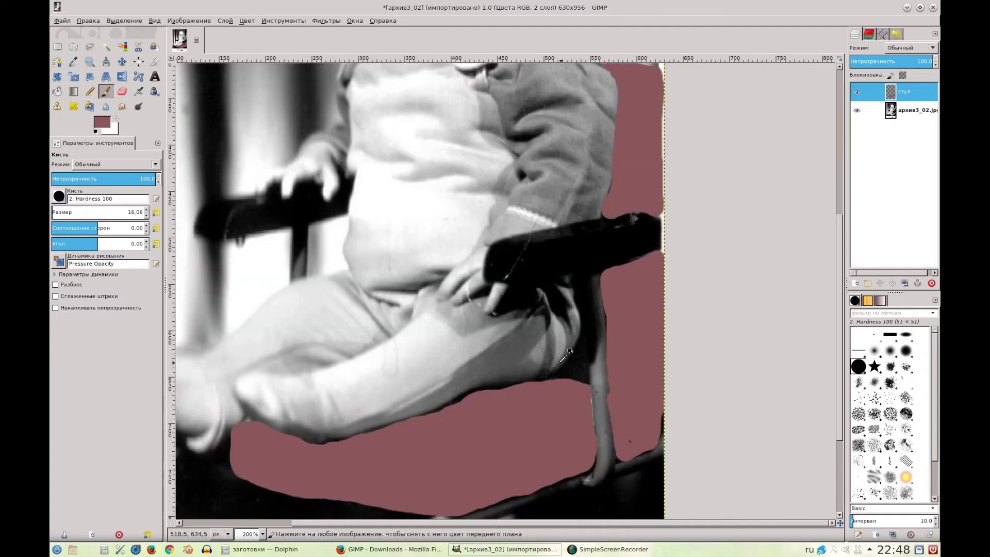
{"action": "scroll", "coordinate": [553, 364], "scroll_direction": "down", "scroll_amount": 1}
{"action": "scroll", "coordinate": [558, 363], "scroll_direction": "down", "scroll_amount": 1}
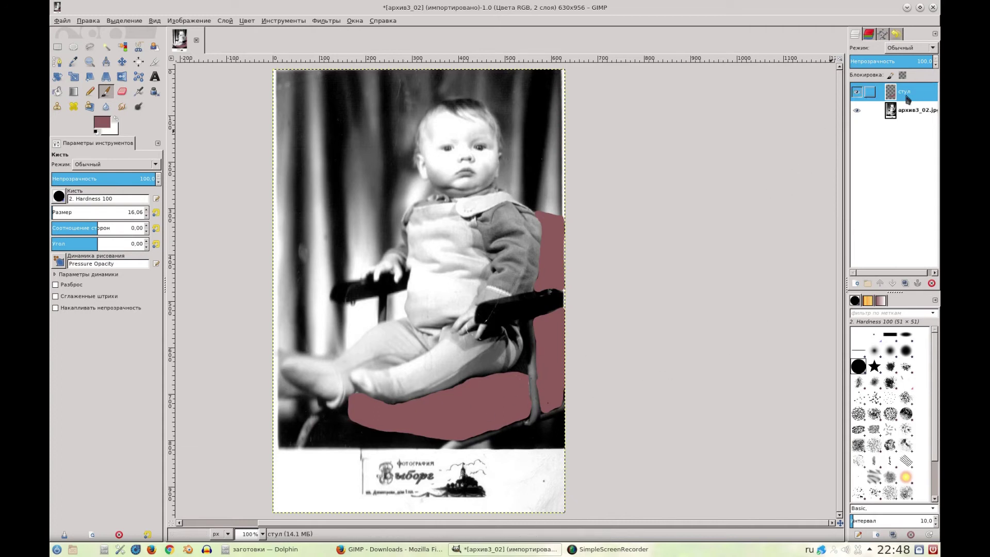
Step: Set the стул layer's blend mode to Цвет (Color)
{"action": "left_click", "coordinate": [909, 52]}
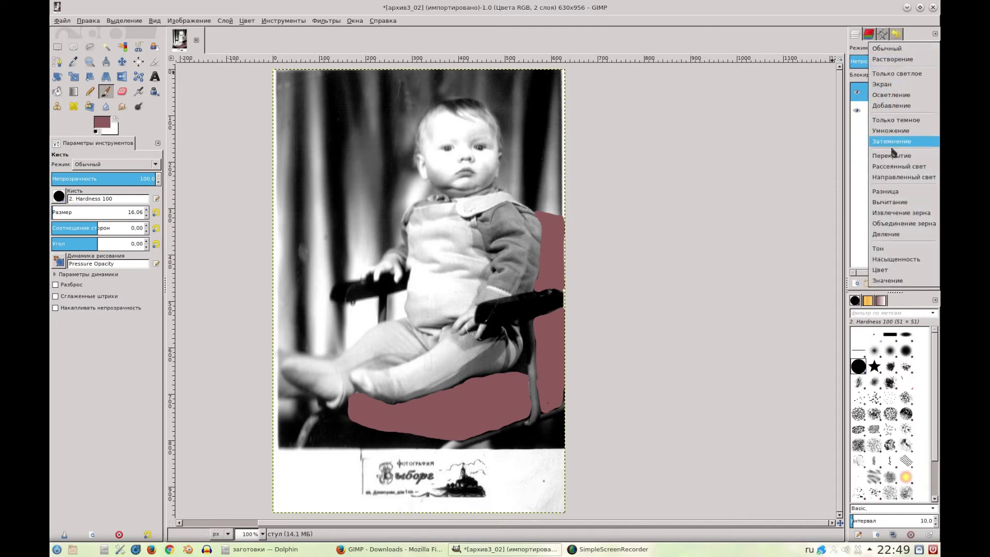
{"action": "left_click", "coordinate": [893, 270]}
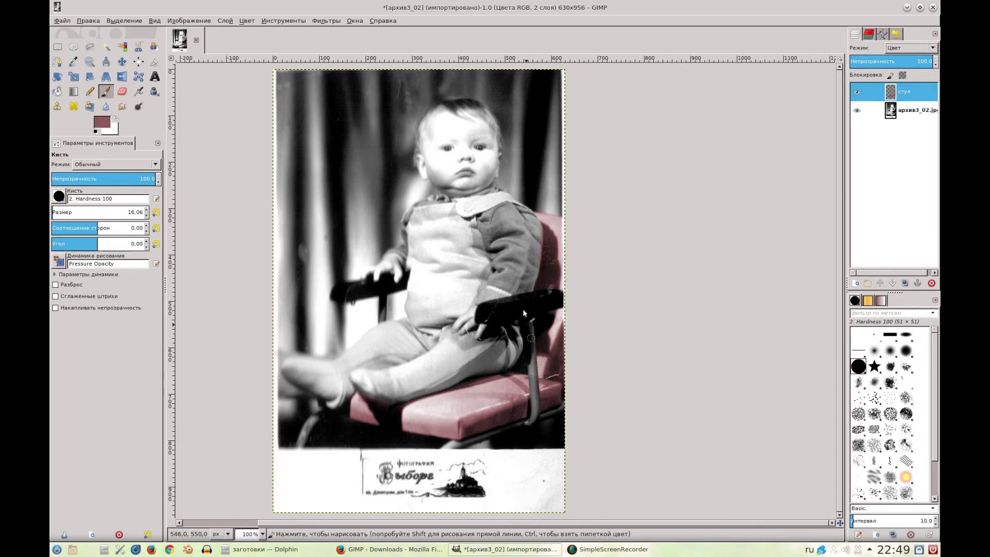
Step: Colorize the chair golden tan with hue 38 and saturation 50
{"action": "left_click", "coordinate": [248, 21]}
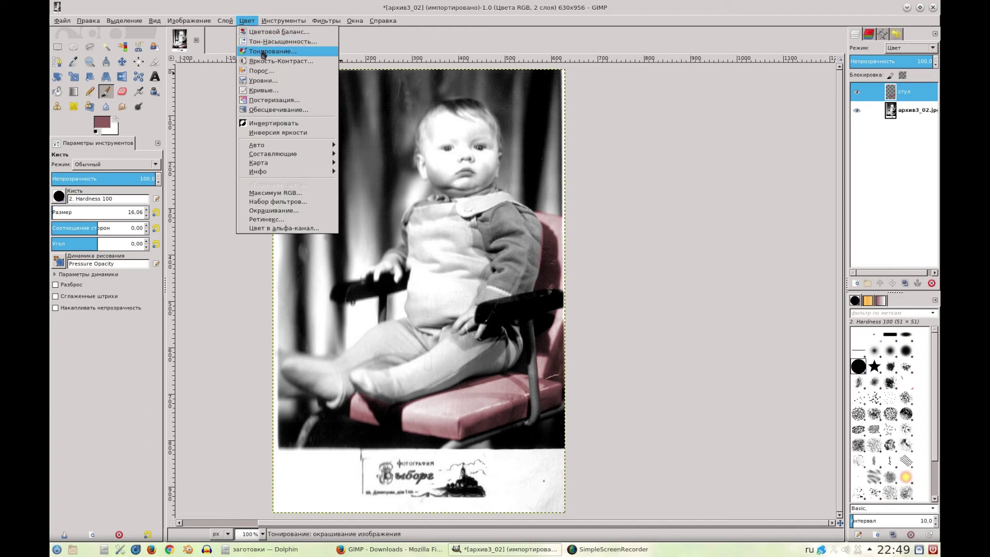
{"action": "left_click", "coordinate": [278, 40]}
{"action": "mouse_move", "coordinate": [278, 67]}
{"action": "left_mouse_down"}
{"action": "mouse_move", "coordinate": [226, 67]}
{"action": "mouse_move", "coordinate": [337, 67]}
{"action": "left_mouse_up"}
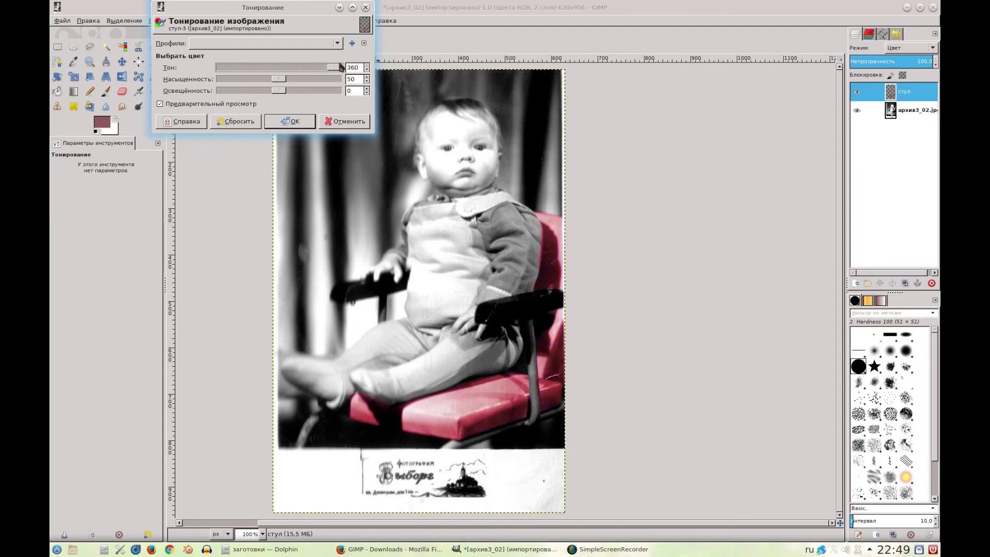
{"action": "mouse_move", "coordinate": [340, 67]}
{"action": "left_mouse_down"}
{"action": "mouse_move", "coordinate": [222, 68]}
{"action": "mouse_move", "coordinate": [237, 74]}
{"action": "left_mouse_up"}
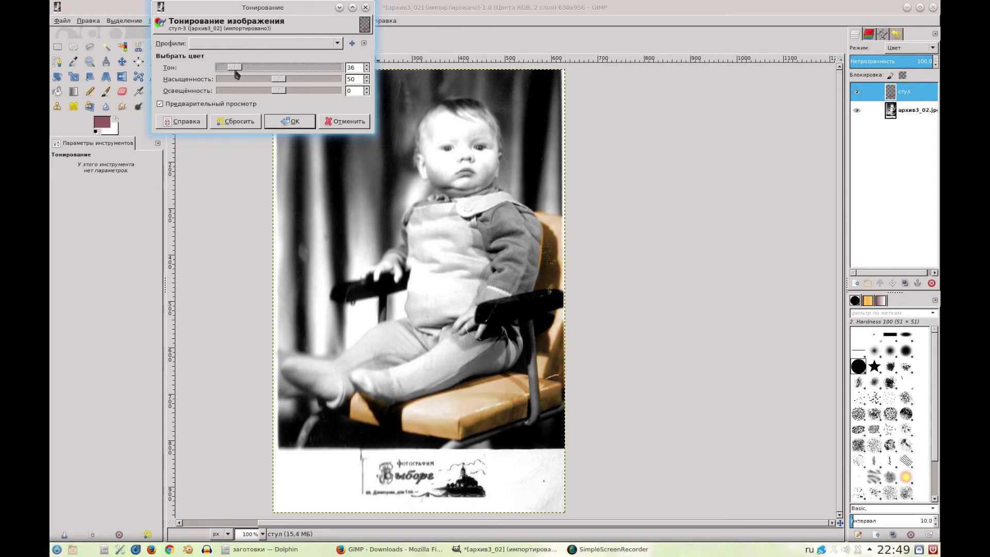
{"action": "left_click", "coordinate": [308, 124]}
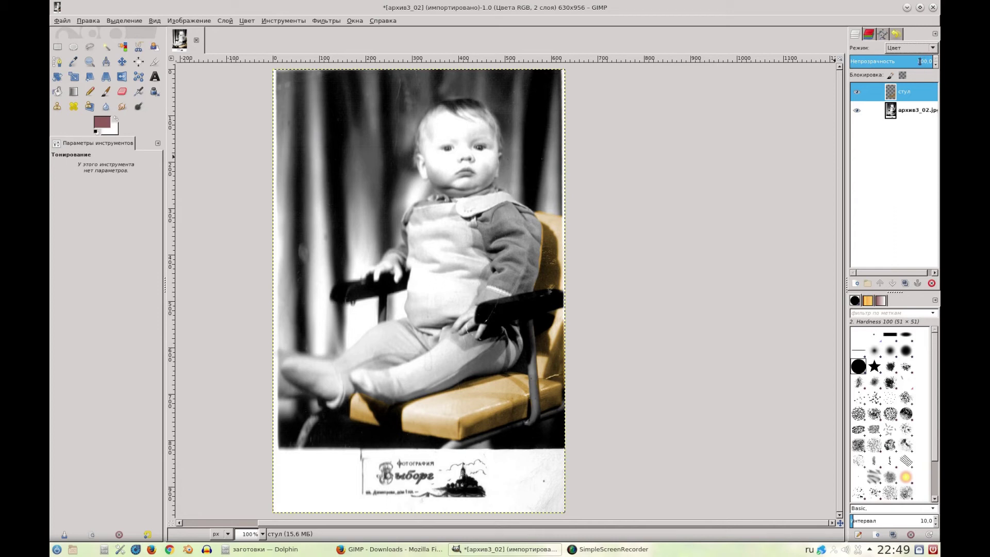
Step: Lower the стул layer opacity to about 52.8 to soften the tan chair
{"action": "mouse_move", "coordinate": [936, 63]}
{"action": "left_mouse_down"}
{"action": "mouse_move", "coordinate": [867, 61]}
{"action": "mouse_move", "coordinate": [925, 62]}
{"action": "left_mouse_up"}
{"action": "left_click_drag", "start_coordinate": [925, 62], "coordinate": [883, 60]}
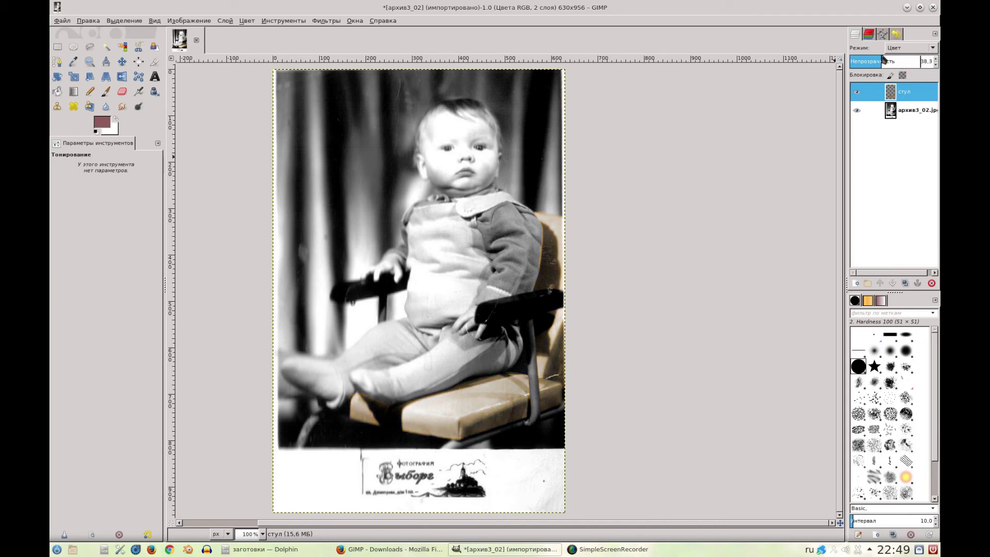
{"action": "left_click_drag", "start_coordinate": [883, 59], "coordinate": [883, 66]}
{"action": "mouse_move", "coordinate": [882, 66]}
{"action": "left_mouse_down"}
{"action": "mouse_move", "coordinate": [934, 69]}
{"action": "mouse_move", "coordinate": [895, 63]}
{"action": "left_mouse_up"}
{"action": "left_click", "coordinate": [249, 21]}
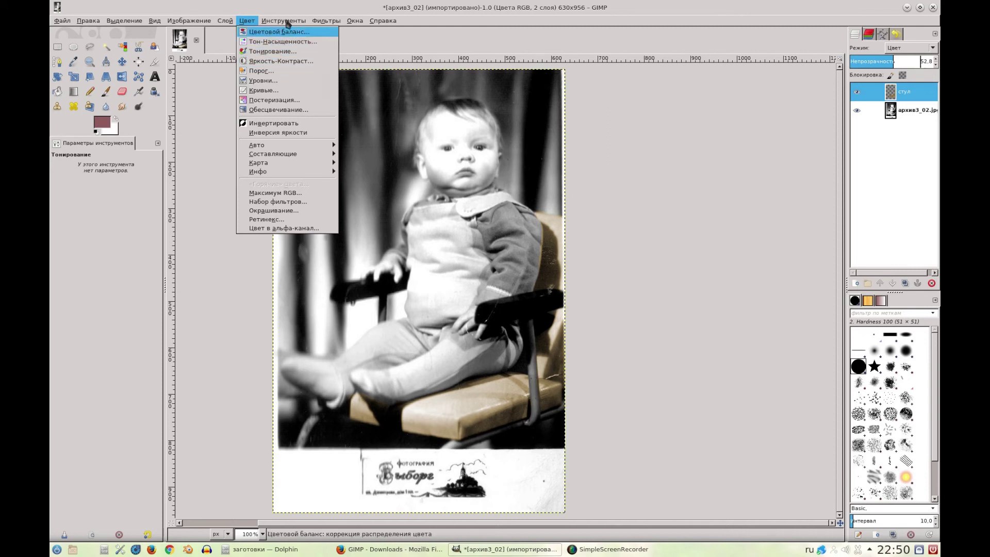
{"action": "left_click", "coordinate": [350, 10]}
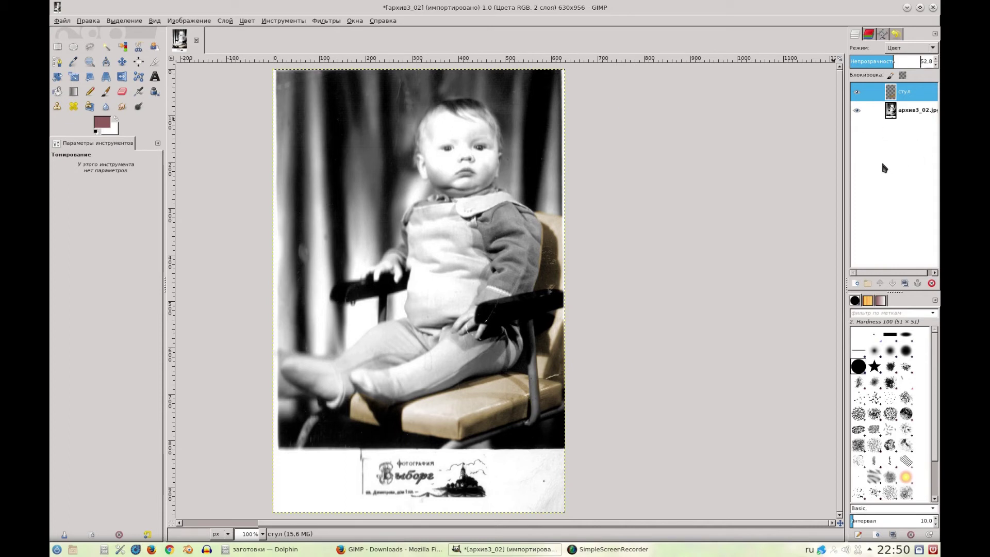
Step: Add a new transparent layer named занавеска
{"action": "right_click", "coordinate": [873, 174]}
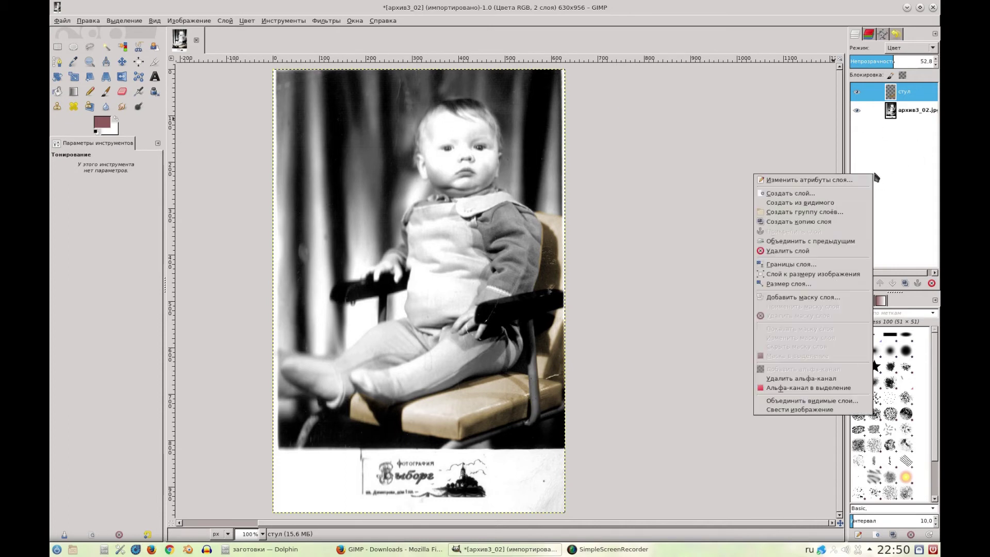
{"action": "left_click", "coordinate": [799, 194]}
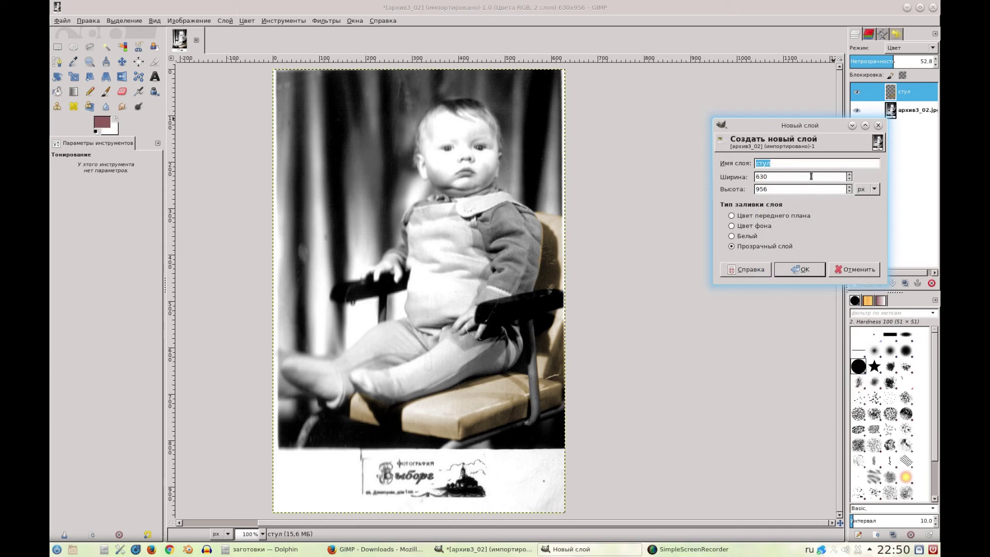
{"action": "type", "text": "анавеска"}
{"action": "left_click", "coordinate": [792, 268]}
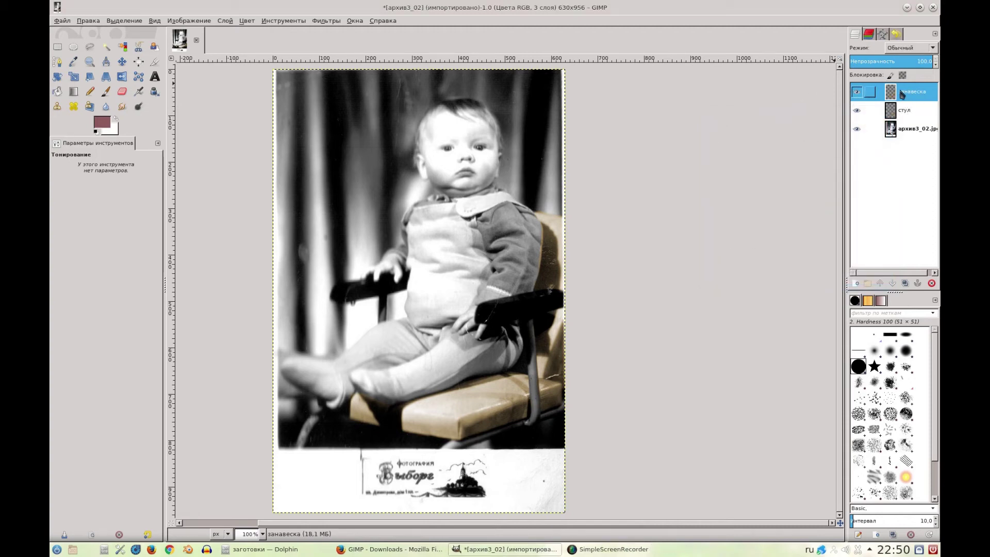
Step: Set the foreground paint colour to green 0c8233 and pick the Paintbrush
{"action": "left_click", "coordinate": [95, 129]}
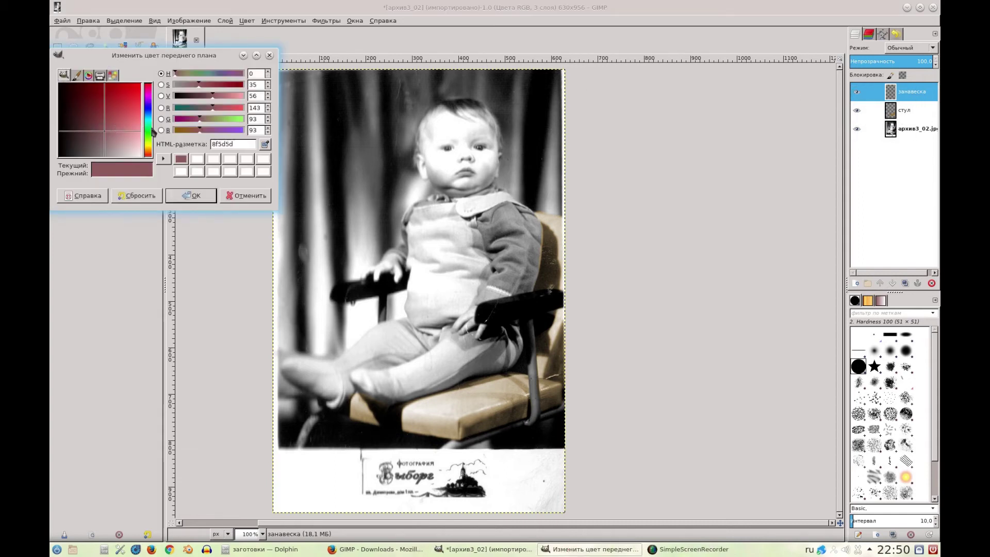
{"action": "left_click", "coordinate": [151, 132]}
{"action": "left_click", "coordinate": [101, 90]}
{"action": "left_click", "coordinate": [196, 196]}
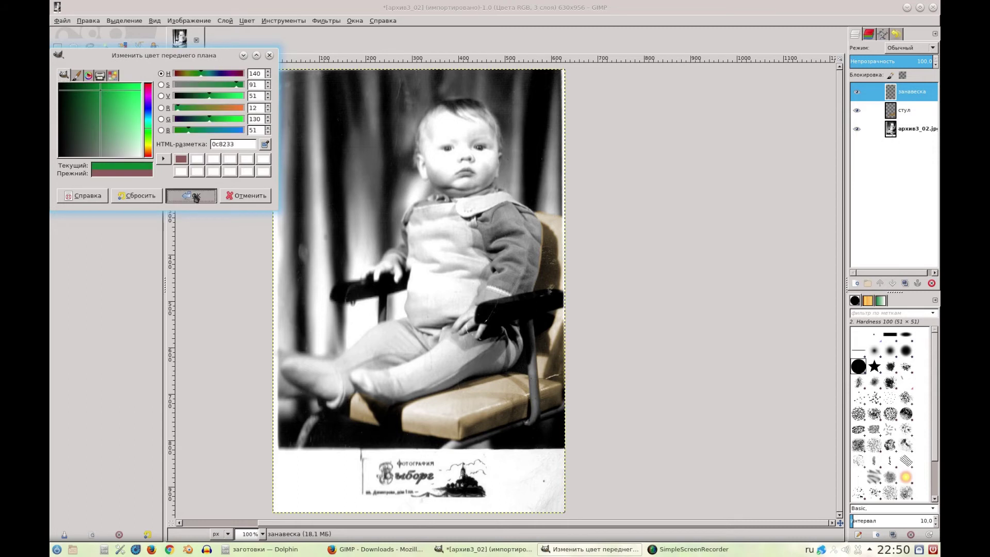
{"action": "left_click", "coordinate": [105, 91]}
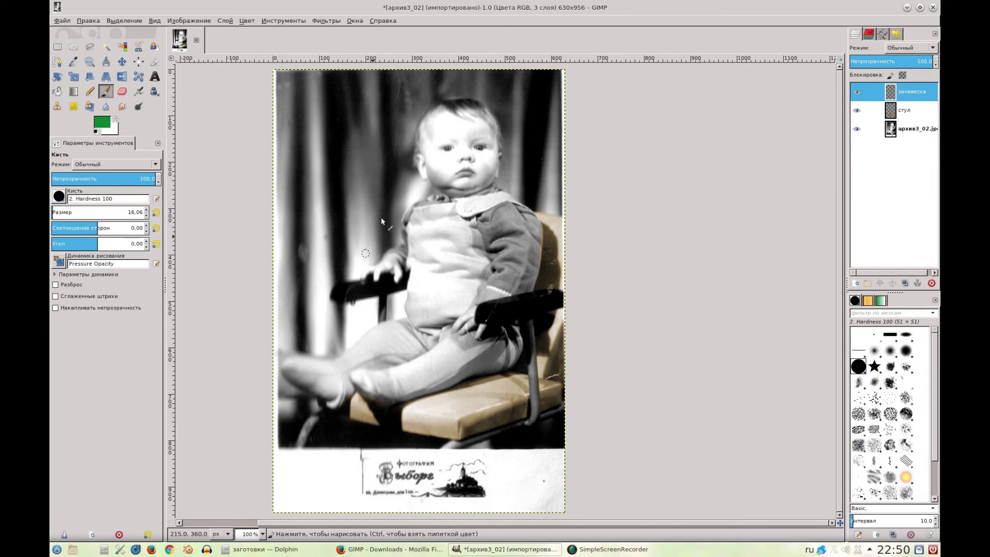
Step: With a brush of about 267, paint green over the upper-left and upper-right background
{"action": "left_click", "coordinate": [60, 211]}
{"action": "left_click_drag", "start_coordinate": [60, 212], "coordinate": [76, 212]}
{"action": "left_click", "coordinate": [317, 197]}
{"action": "mouse_move", "coordinate": [316, 166]}
{"action": "left_mouse_down"}
{"action": "mouse_move", "coordinate": [320, 122]}
{"action": "mouse_move", "coordinate": [347, 128]}
{"action": "mouse_move", "coordinate": [289, 215]}
{"action": "mouse_move", "coordinate": [279, 279]}
{"action": "mouse_move", "coordinate": [351, 78]}
{"action": "left_mouse_up"}
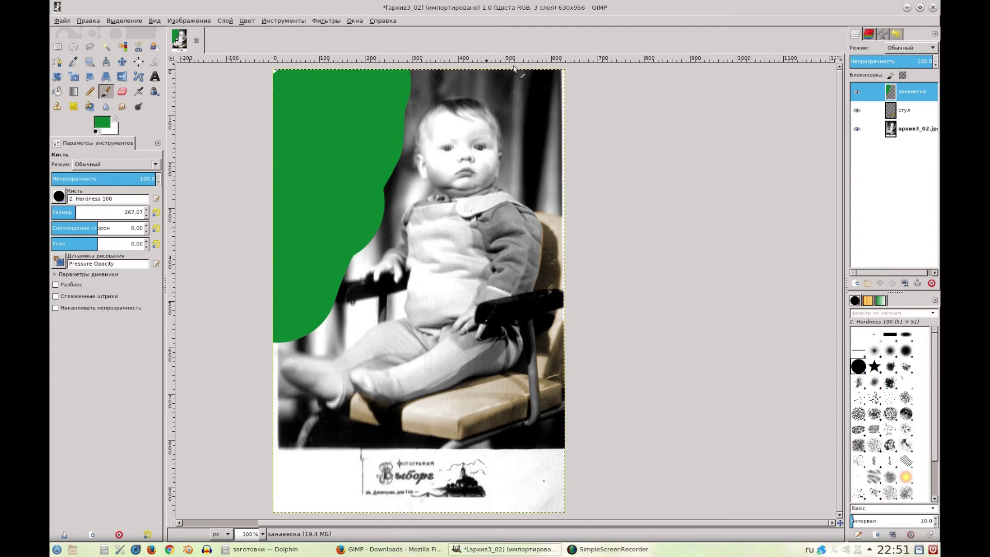
{"action": "left_click_drag", "start_coordinate": [531, 90], "coordinate": [565, 142]}
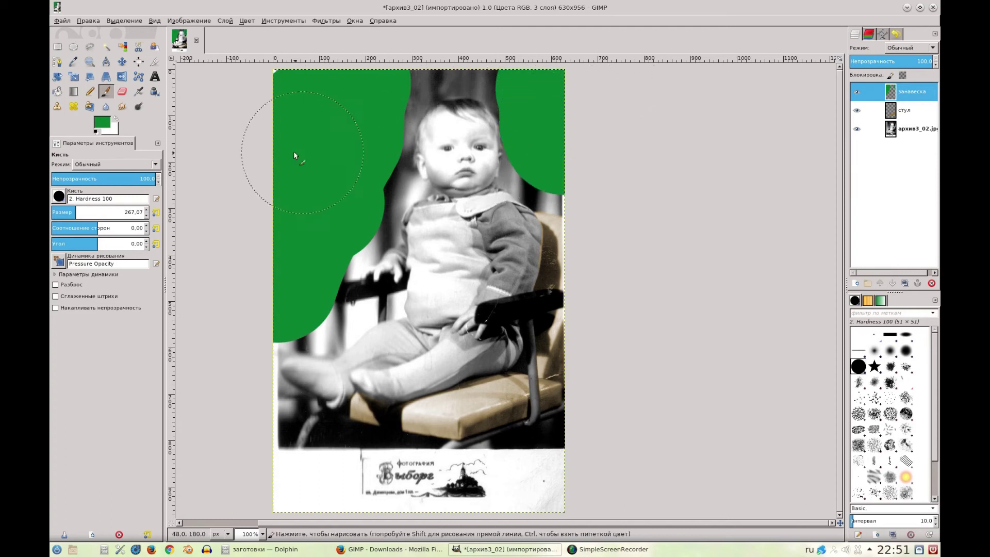
Step: Shrink the brush to about 36 and paint green along the head, hair edge and cheek
{"action": "left_click_drag", "start_coordinate": [64, 213], "coordinate": [54, 211]}
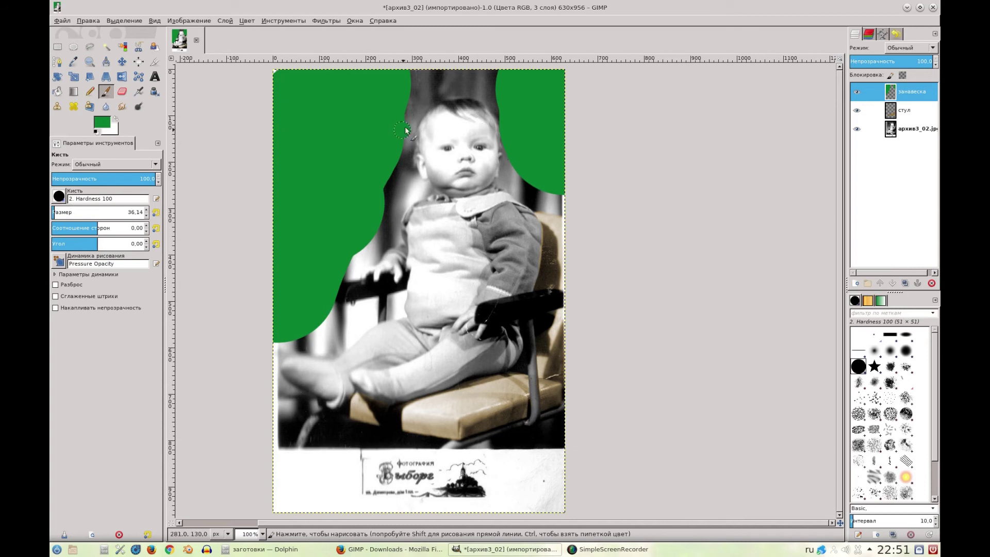
{"action": "left_click_drag", "start_coordinate": [447, 93], "coordinate": [480, 94]}
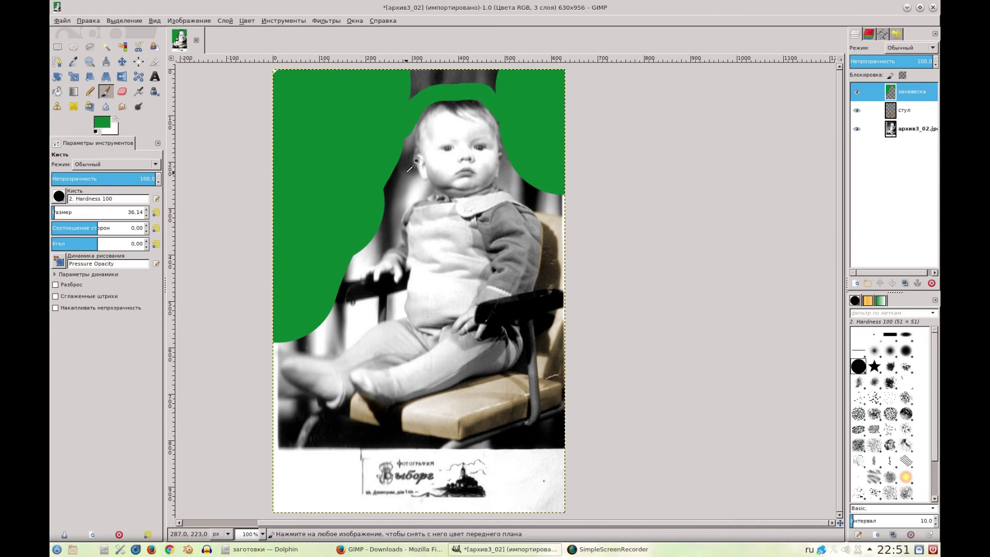
{"action": "scroll", "coordinate": [413, 135], "scroll_direction": "up", "scroll_amount": 4}
{"action": "scroll", "coordinate": [392, 171], "scroll_direction": "up", "scroll_amount": 2}
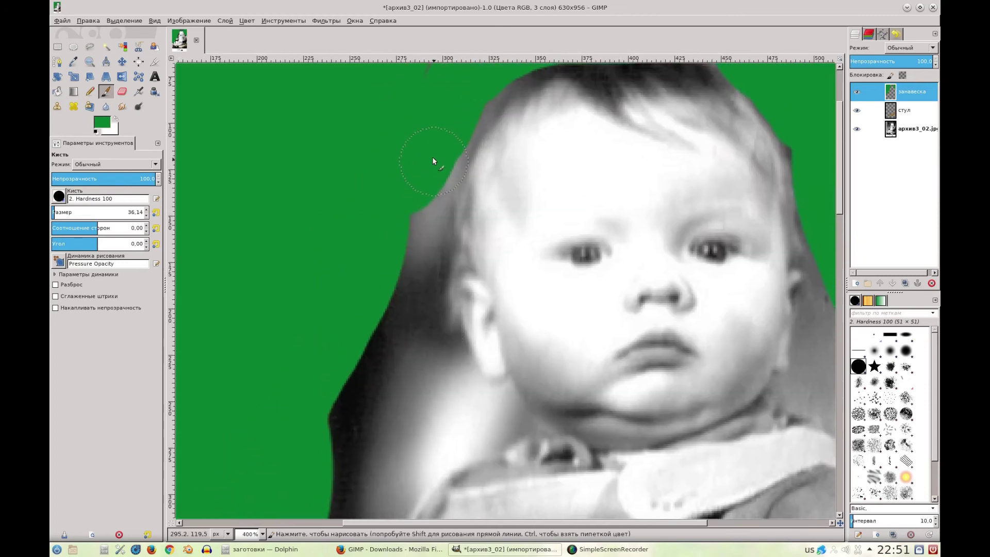
{"action": "mouse_move", "coordinate": [426, 290]}
{"action": "left_mouse_down"}
{"action": "mouse_move", "coordinate": [426, 348]}
{"action": "mouse_move", "coordinate": [483, 419]}
{"action": "left_mouse_up"}
{"action": "mouse_move", "coordinate": [441, 444]}
{"action": "left_mouse_down"}
{"action": "mouse_move", "coordinate": [394, 298]}
{"action": "mouse_move", "coordinate": [347, 450]}
{"action": "mouse_move", "coordinate": [422, 415]}
{"action": "left_mouse_up"}
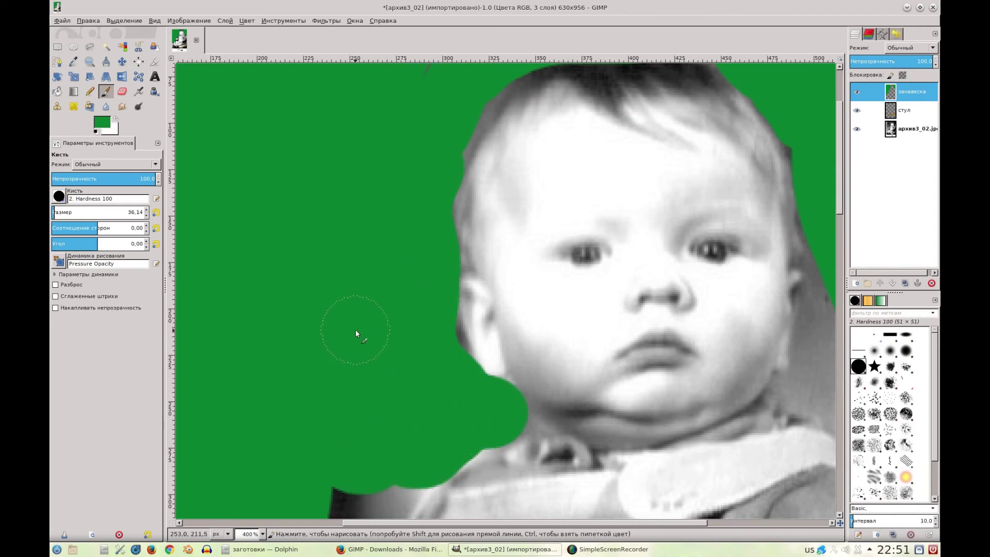
{"action": "scroll", "coordinate": [356, 324], "scroll_direction": "down", "scroll_amount": 2}
{"action": "scroll", "coordinate": [386, 216], "scroll_direction": "down", "scroll_amount": 3}
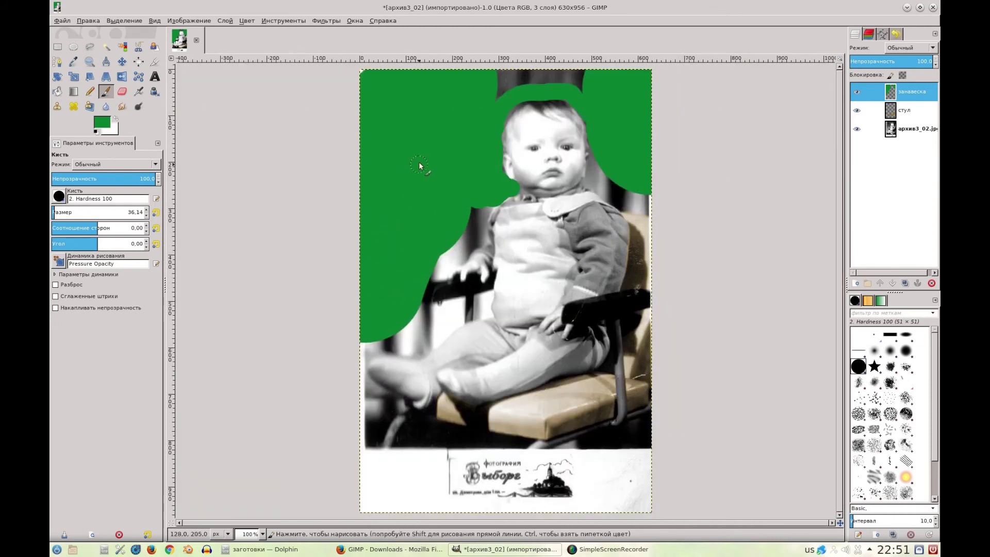
Step: Paint green beside the head, by the shoulder, around the foot and below the chair
{"action": "left_click_drag", "start_coordinate": [510, 82], "coordinate": [555, 76]}
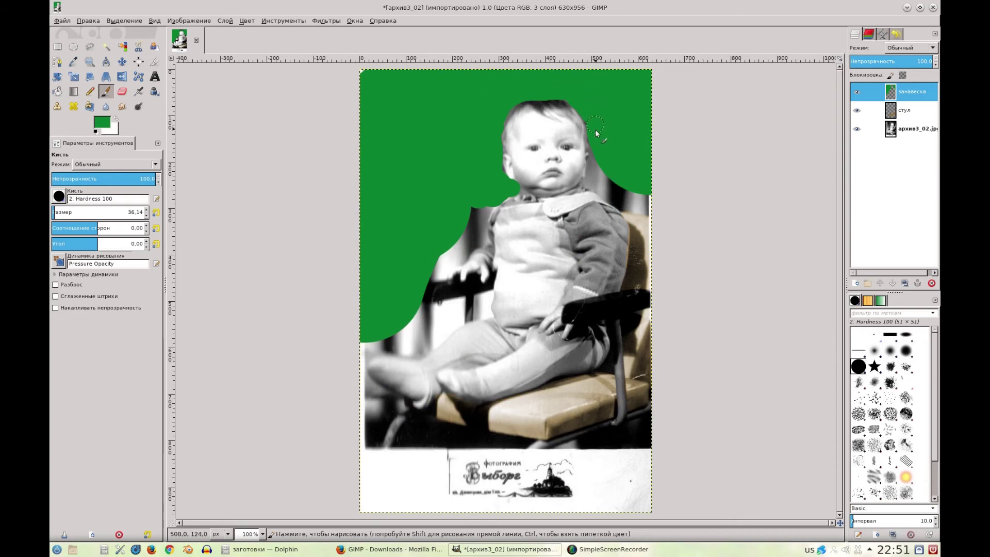
{"action": "mouse_move", "coordinate": [596, 165]}
{"action": "left_mouse_down"}
{"action": "mouse_move", "coordinate": [639, 209]}
{"action": "mouse_move", "coordinate": [605, 178]}
{"action": "left_mouse_up"}
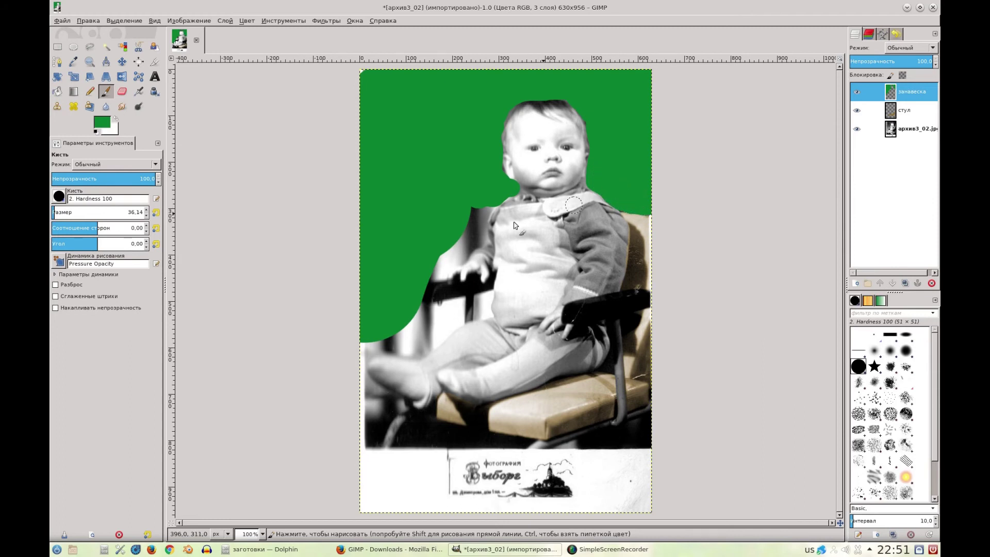
{"action": "mouse_move", "coordinate": [475, 212]}
{"action": "left_mouse_down"}
{"action": "mouse_move", "coordinate": [484, 223]}
{"action": "mouse_move", "coordinate": [461, 262]}
{"action": "mouse_move", "coordinate": [434, 277]}
{"action": "mouse_move", "coordinate": [422, 302]}
{"action": "mouse_move", "coordinate": [423, 312]}
{"action": "mouse_move", "coordinate": [462, 307]}
{"action": "mouse_move", "coordinate": [466, 321]}
{"action": "mouse_move", "coordinate": [441, 338]}
{"action": "left_mouse_up"}
{"action": "mouse_move", "coordinate": [431, 351]}
{"action": "left_mouse_down"}
{"action": "mouse_move", "coordinate": [406, 343]}
{"action": "mouse_move", "coordinate": [419, 334]}
{"action": "left_mouse_up"}
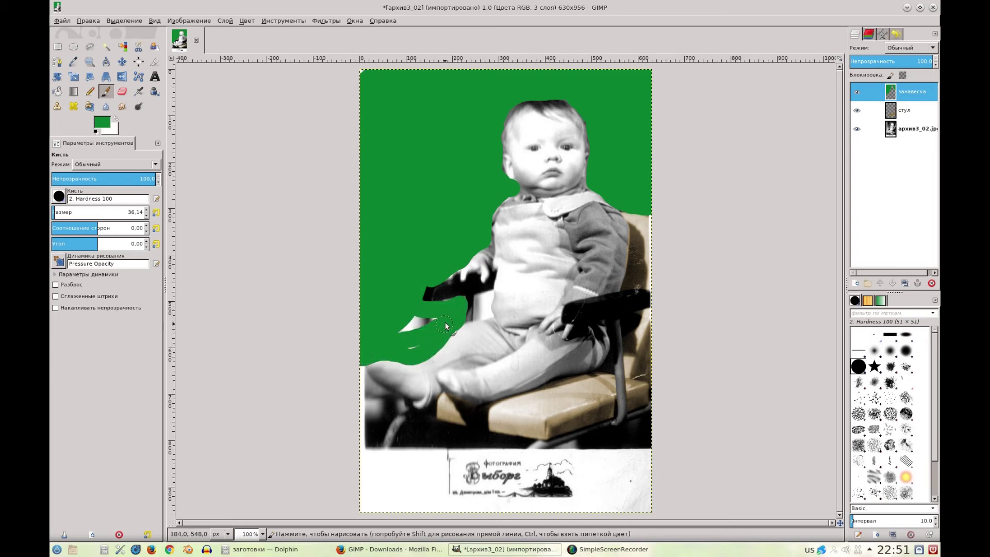
{"action": "mouse_move", "coordinate": [359, 367]}
{"action": "left_mouse_down"}
{"action": "mouse_move", "coordinate": [392, 405]}
{"action": "mouse_move", "coordinate": [369, 400]}
{"action": "mouse_move", "coordinate": [377, 407]}
{"action": "left_mouse_up"}
{"action": "mouse_move", "coordinate": [409, 444]}
{"action": "left_mouse_down"}
{"action": "mouse_move", "coordinate": [462, 436]}
{"action": "mouse_move", "coordinate": [522, 444]}
{"action": "mouse_move", "coordinate": [425, 443]}
{"action": "left_mouse_up"}
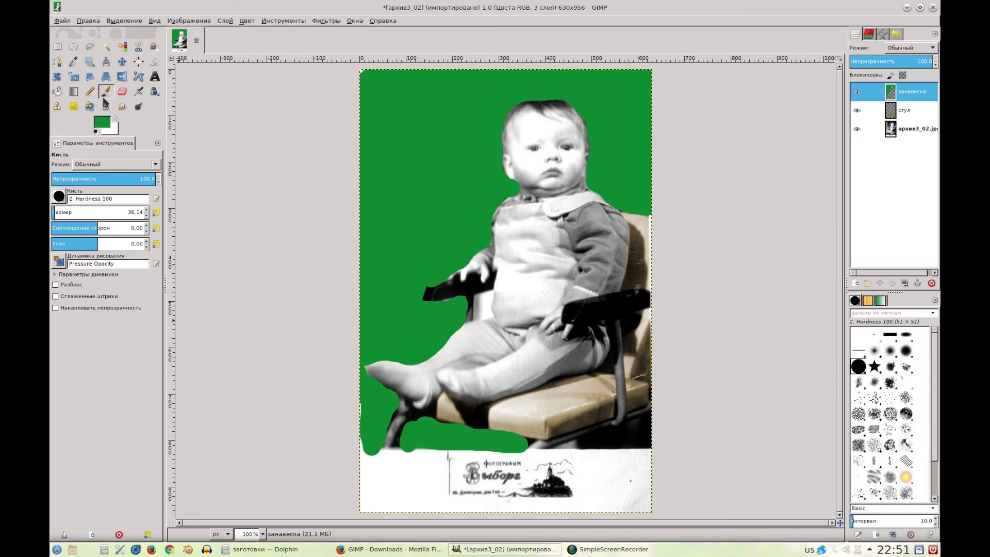
{"action": "mouse_move", "coordinate": [561, 446]}
{"action": "left_mouse_down"}
{"action": "mouse_move", "coordinate": [649, 445]}
{"action": "mouse_move", "coordinate": [648, 421]}
{"action": "mouse_move", "coordinate": [587, 443]}
{"action": "left_mouse_up"}
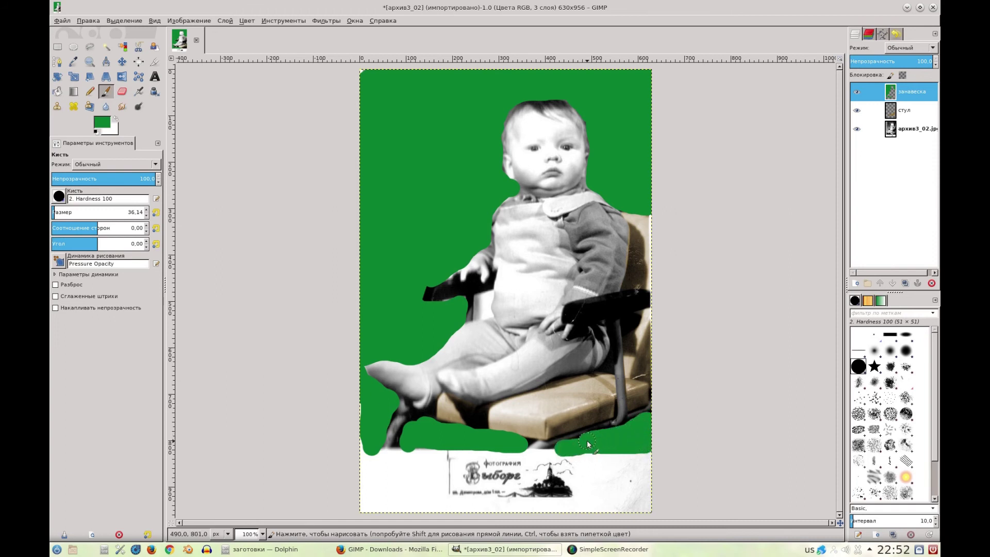
Step: Erase the green overflow along the bottom edge of the image
{"action": "left_click", "coordinate": [122, 91]}
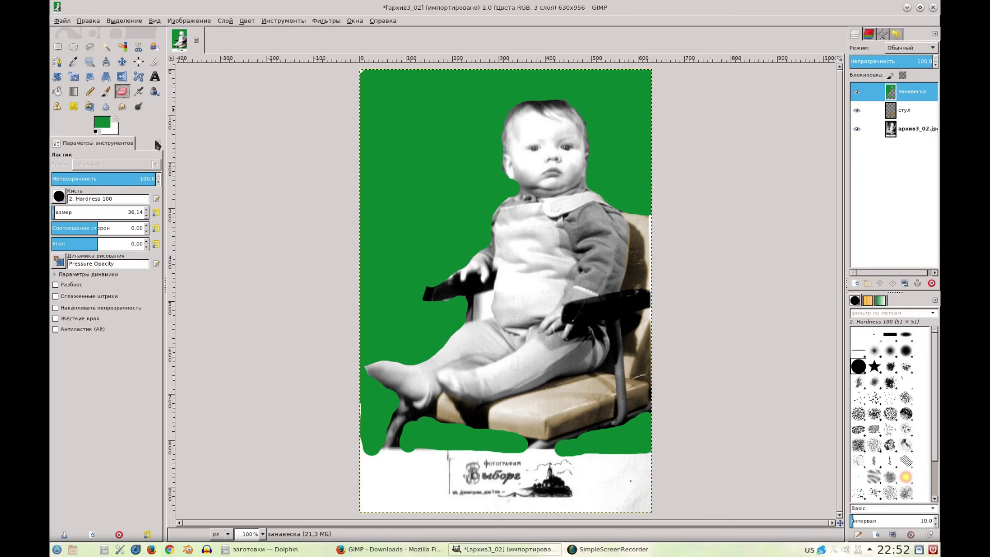
{"action": "left_click_drag", "start_coordinate": [365, 462], "coordinate": [663, 457]}
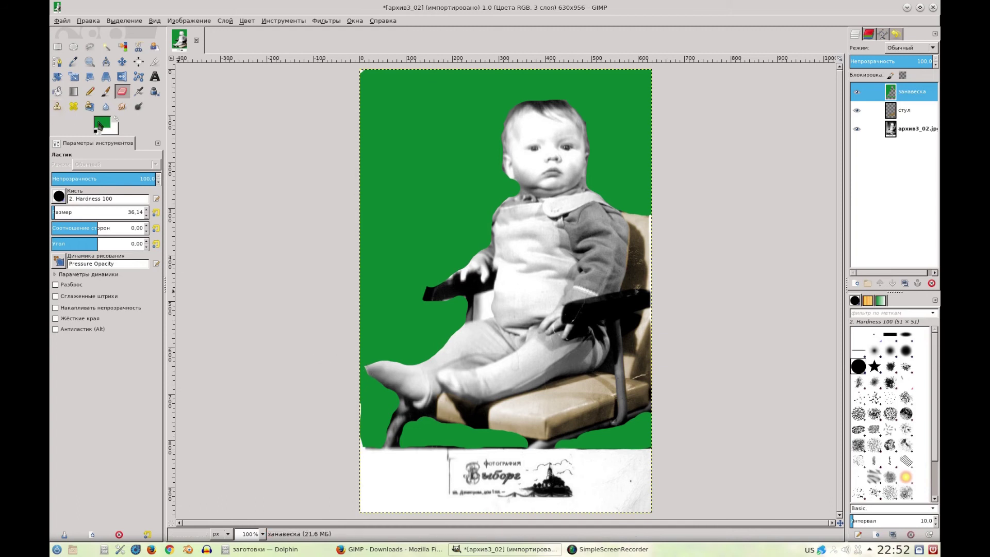
{"action": "left_click", "coordinate": [99, 125]}
{"action": "left_click", "coordinate": [247, 201]}
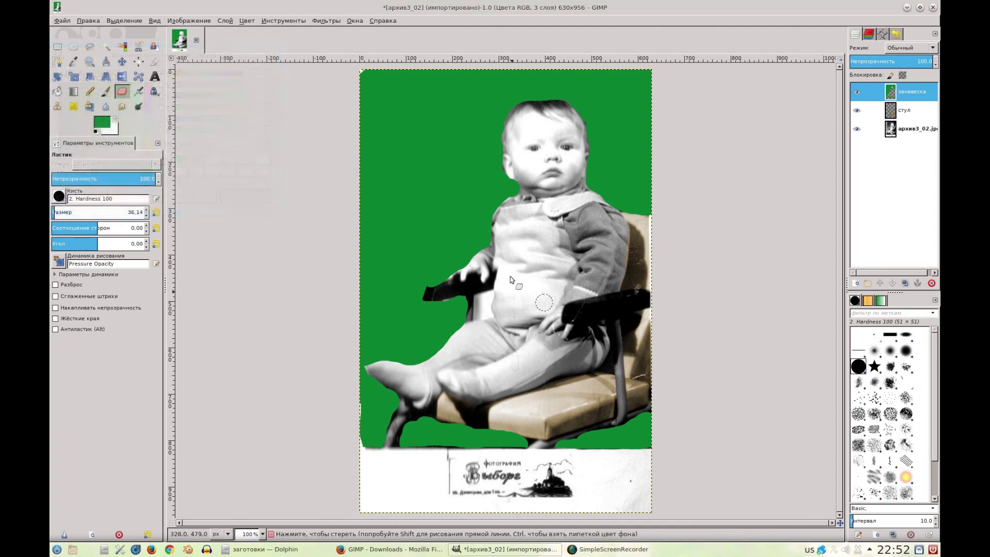
Step: Set the занавеска layer to Color mode at about 36.1 opacity
{"action": "left_click", "coordinate": [903, 48]}
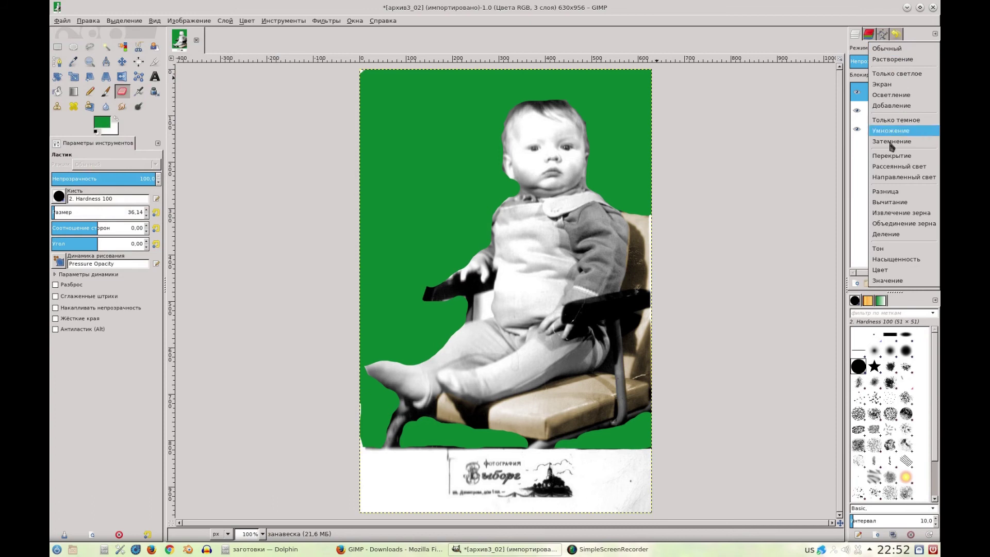
{"action": "left_click", "coordinate": [903, 271]}
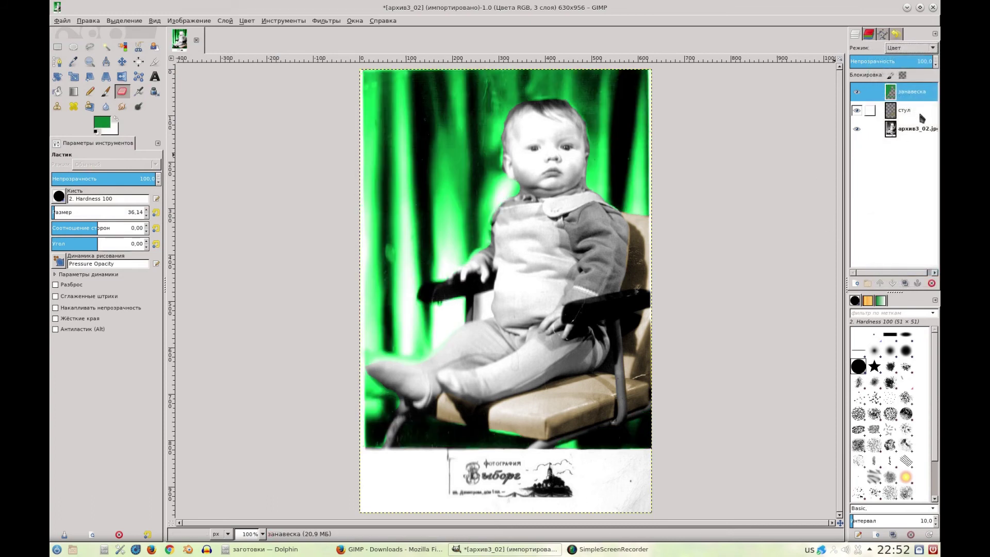
{"action": "left_click_drag", "start_coordinate": [907, 61], "coordinate": [874, 70]}
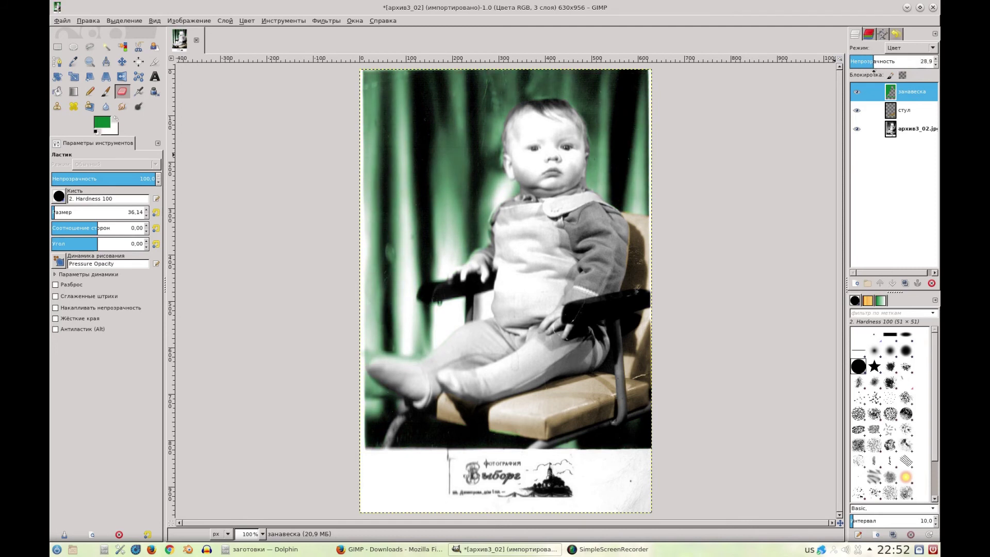
{"action": "left_click_drag", "start_coordinate": [873, 71], "coordinate": [921, 72]}
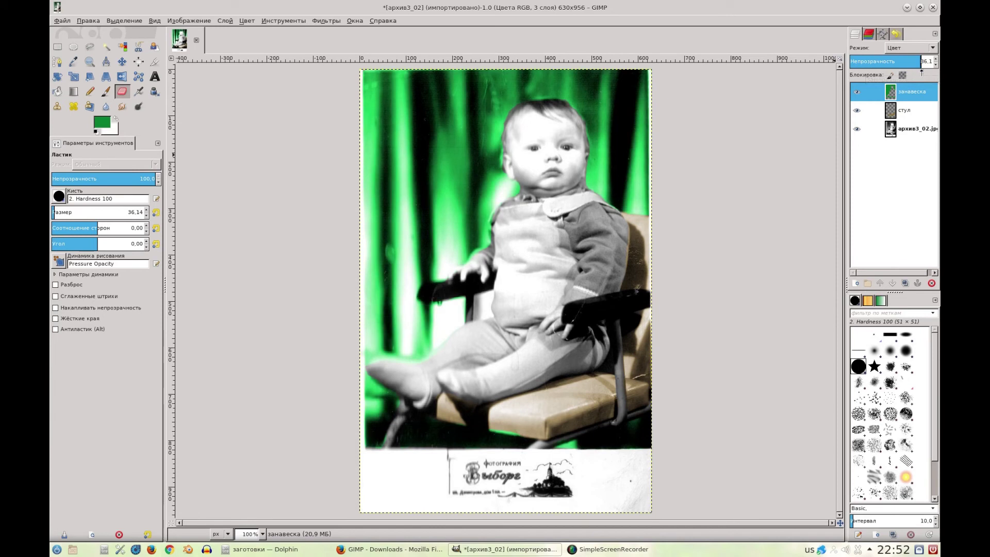
Step: Colorize the curtain red at hue 360 and reduce its opacity to 45.6
{"action": "left_click", "coordinate": [246, 23]}
{"action": "left_click", "coordinate": [264, 51]}
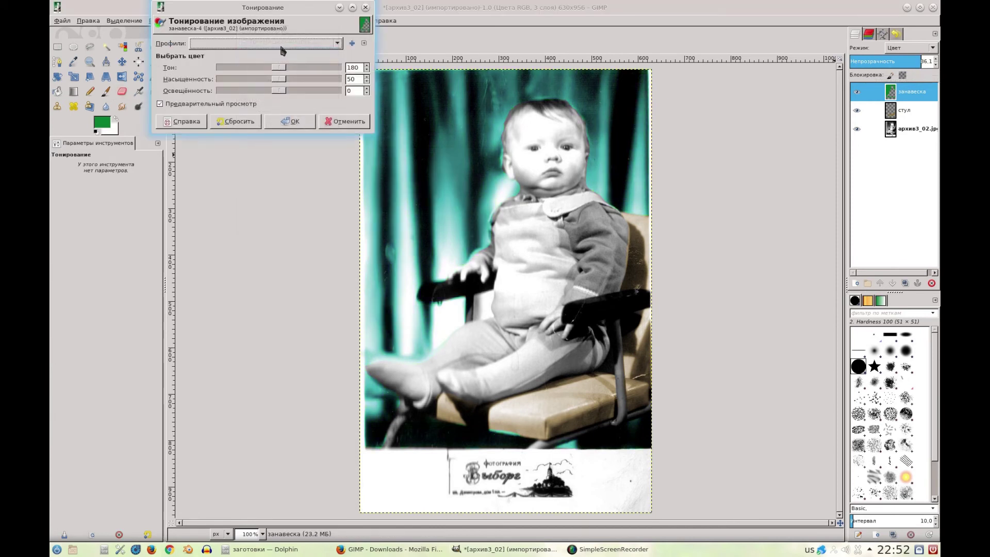
{"action": "left_click_drag", "start_coordinate": [279, 69], "coordinate": [335, 75]}
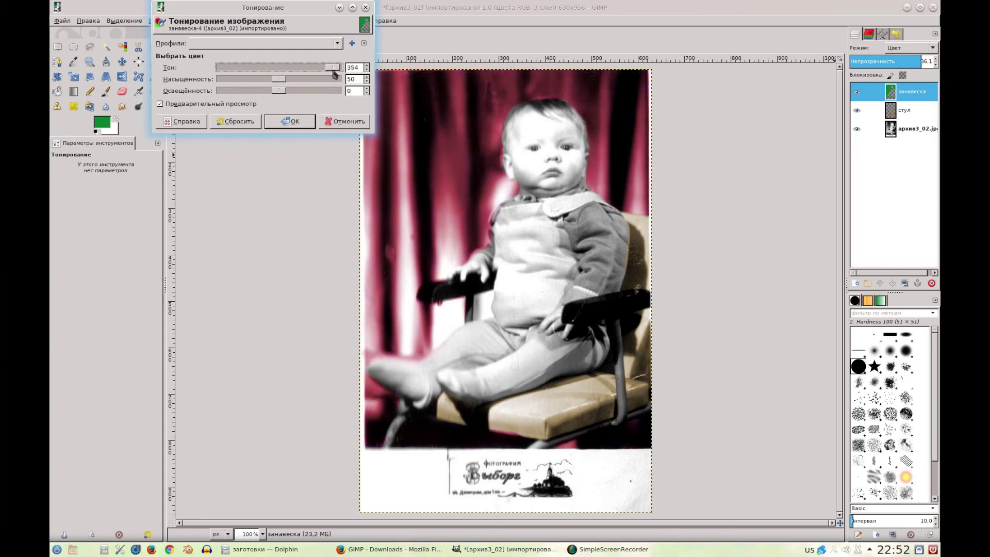
{"action": "left_click_drag", "start_coordinate": [337, 74], "coordinate": [346, 71]}
{"action": "left_click", "coordinate": [299, 124]}
{"action": "left_click", "coordinate": [897, 61]}
{"action": "left_click_drag", "start_coordinate": [897, 61], "coordinate": [888, 61]}
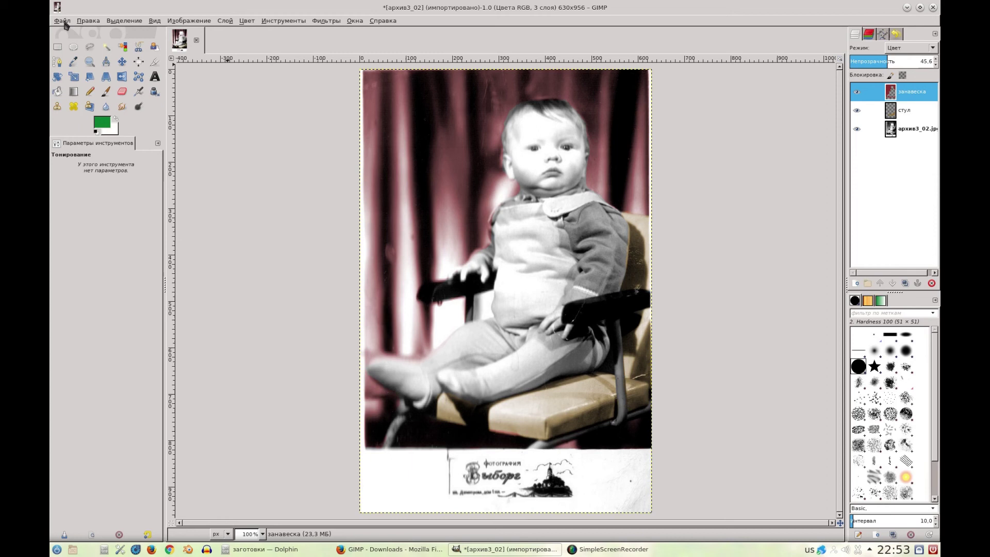
Step: Set up export of архив3_02.jpg to the Документы folder with JPEG file type
{"action": "left_click", "coordinate": [62, 21]}
{"action": "left_click", "coordinate": [62, 20]}
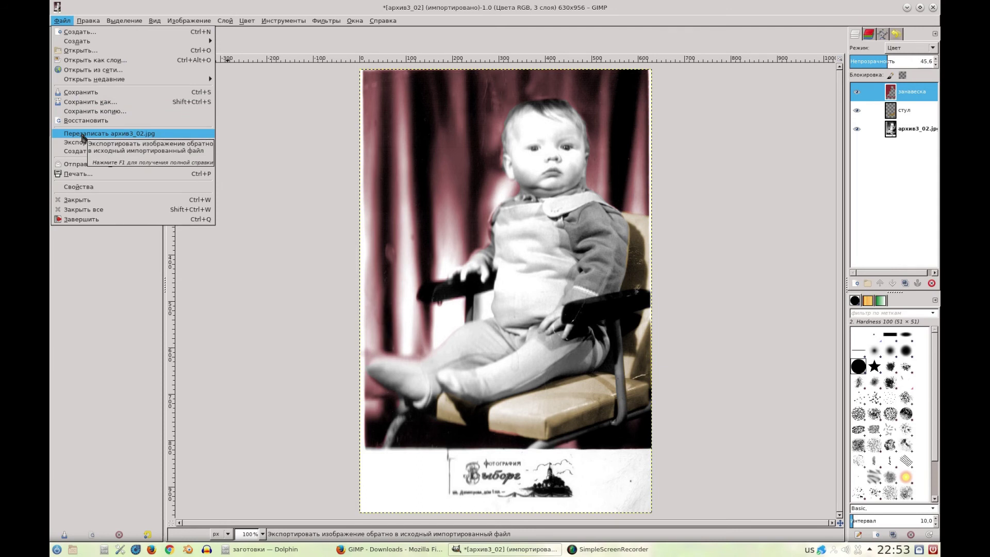
{"action": "left_click", "coordinate": [284, 139]}
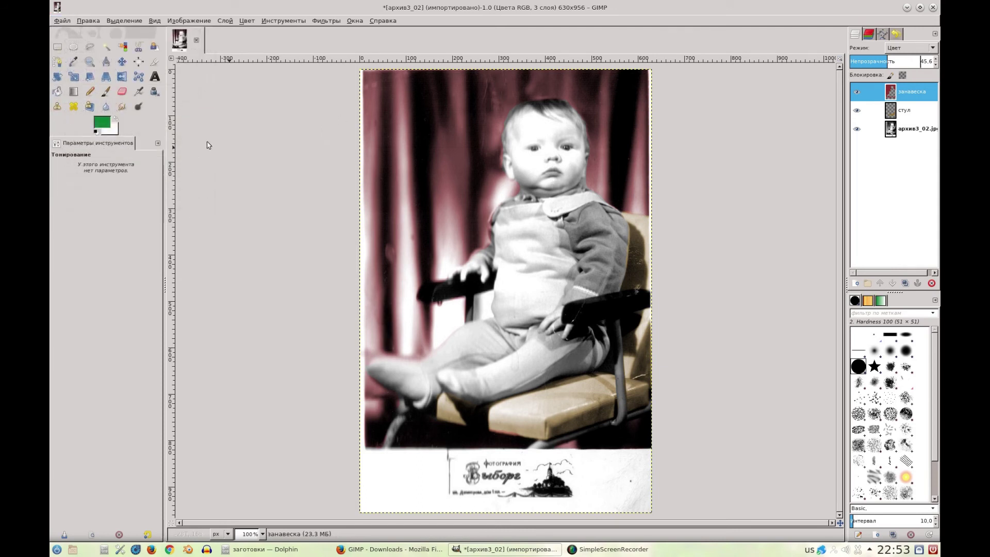
{"action": "left_click", "coordinate": [62, 22]}
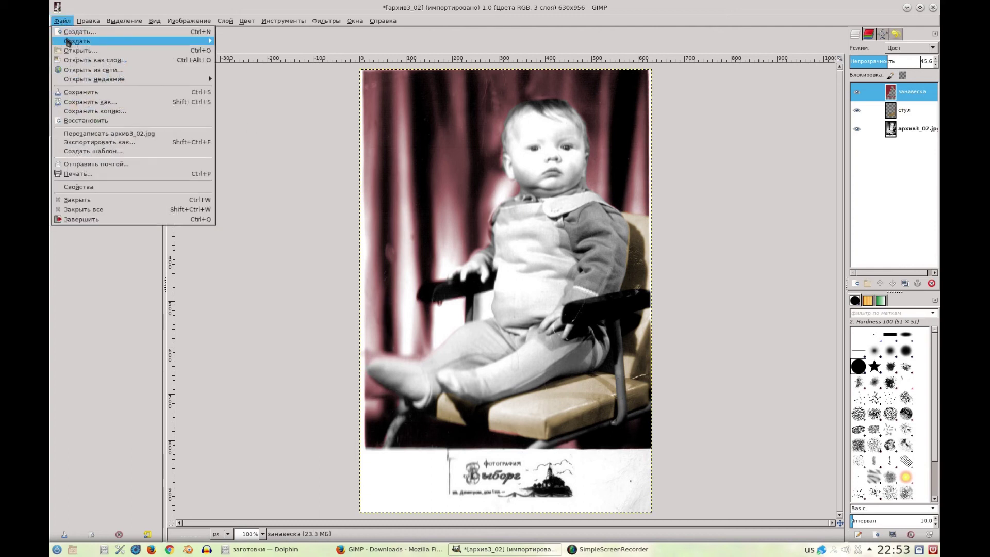
{"action": "left_click", "coordinate": [103, 142]}
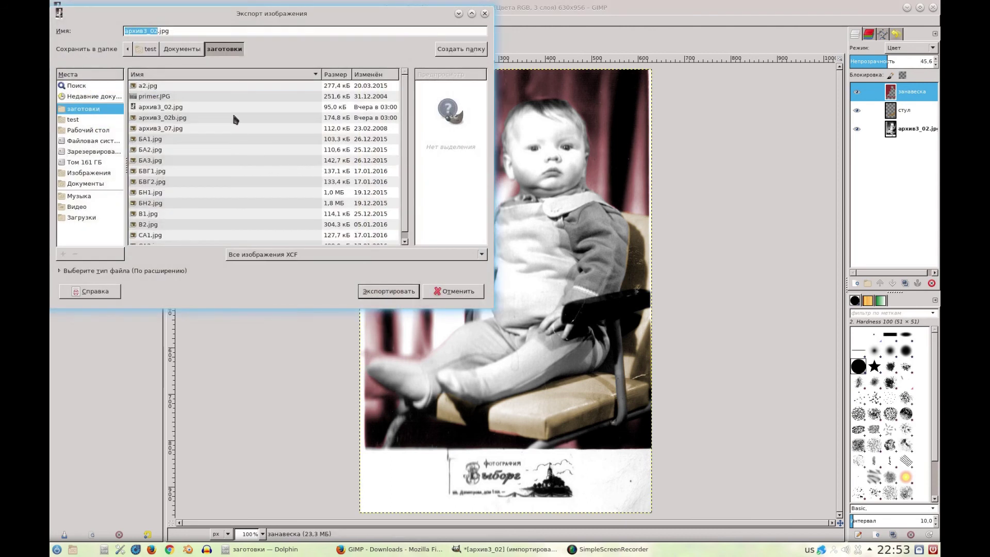
{"action": "left_click", "coordinate": [185, 50]}
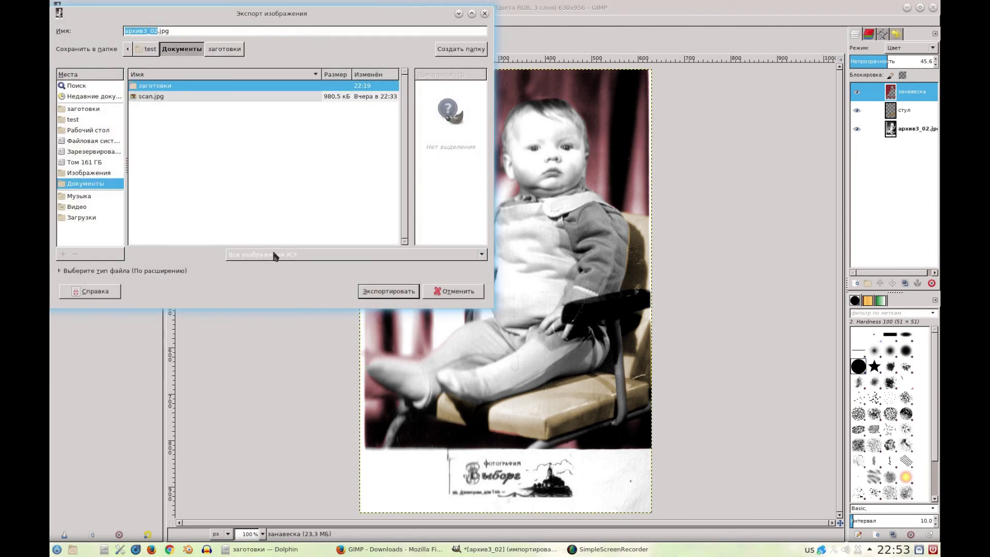
{"action": "left_click", "coordinate": [277, 256]}
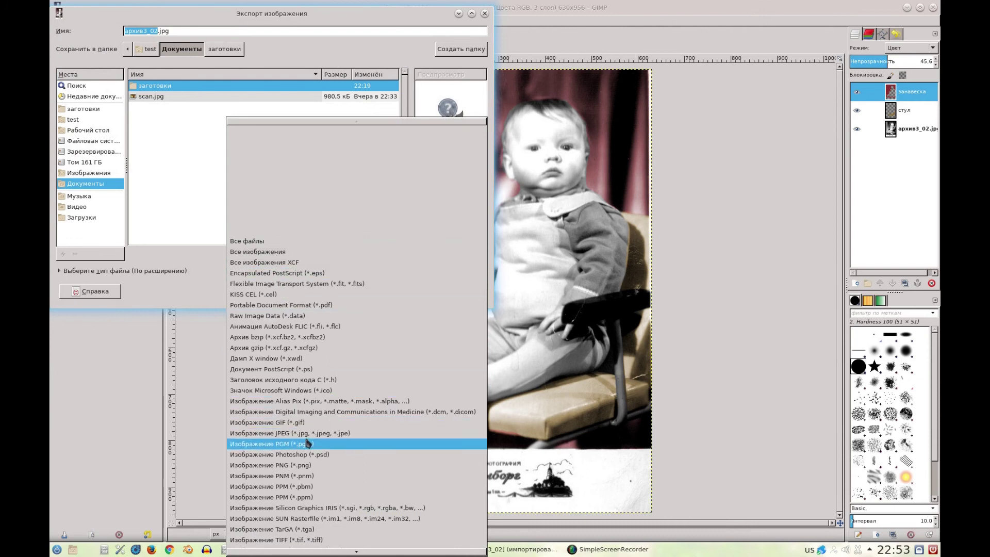
{"action": "left_click", "coordinate": [309, 434]}
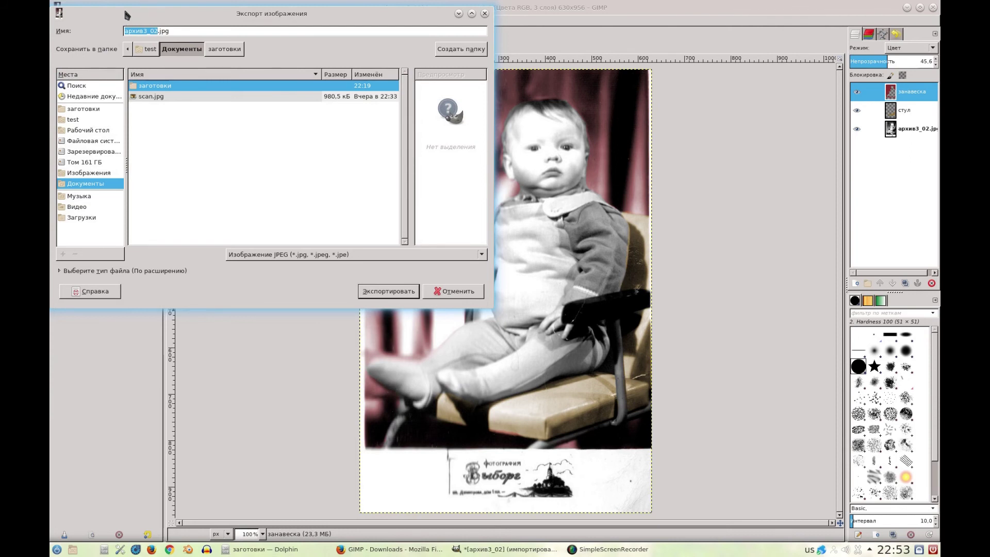
Step: Export at JPEG quality 100, then quit GIMP
{"action": "left_click", "coordinate": [389, 292]}
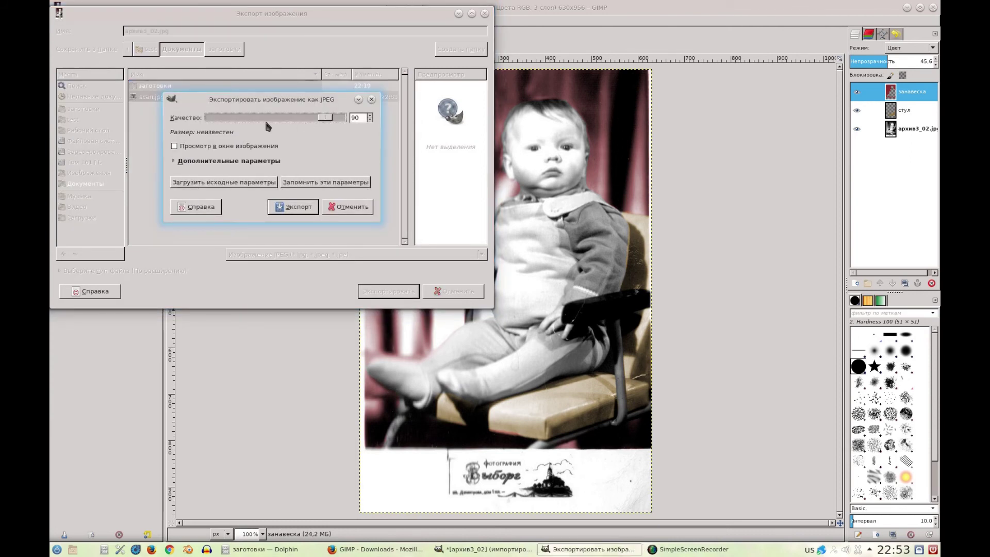
{"action": "left_click_drag", "start_coordinate": [327, 121], "coordinate": [341, 121]}
{"action": "left_click", "coordinate": [301, 208]}
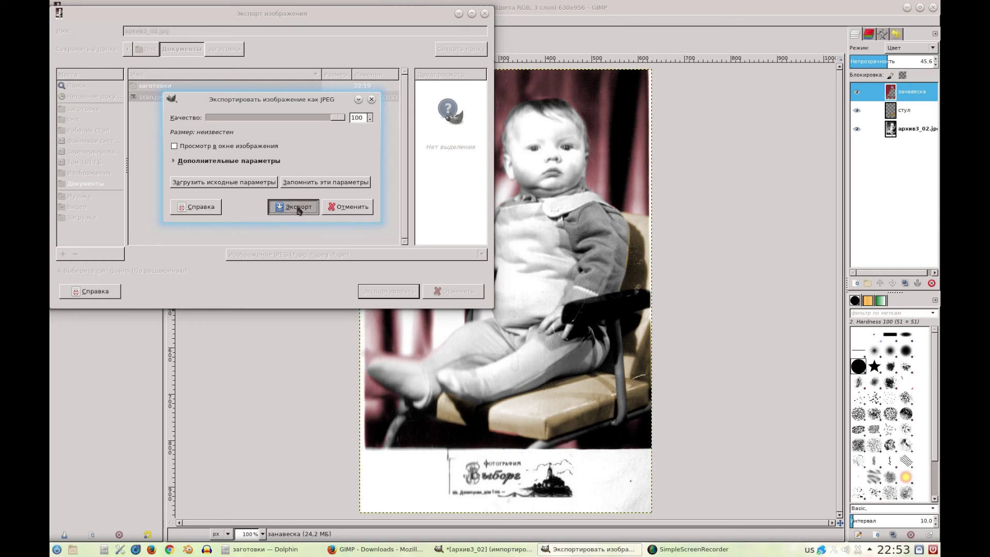
{"action": "left_click", "coordinate": [933, 8]}
Step: Discard GIMP changes and view the exported архив3_02.jpg from Документы
{"action": "left_click", "coordinate": [499, 335]}
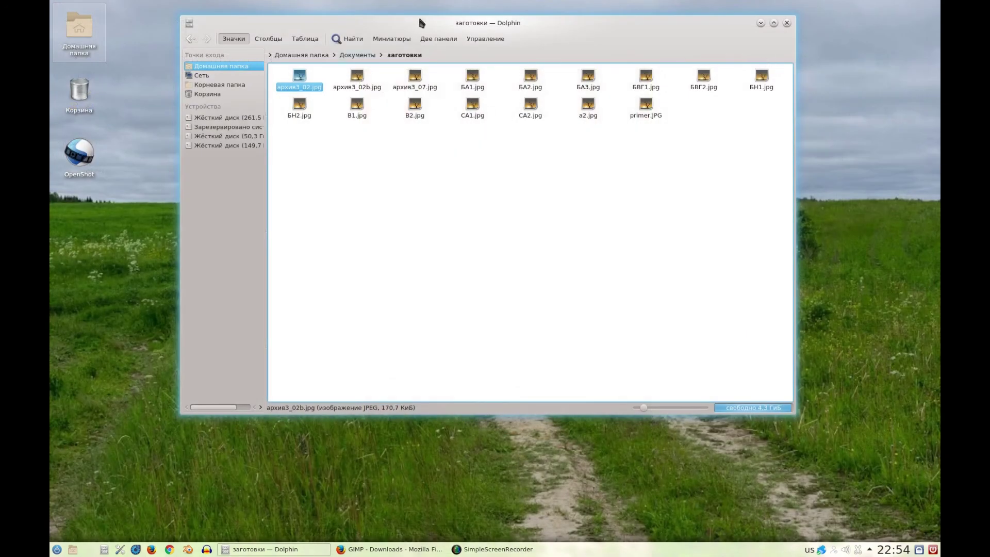
{"action": "left_click", "coordinate": [361, 55]}
{"action": "double_click", "coordinate": [353, 84]}
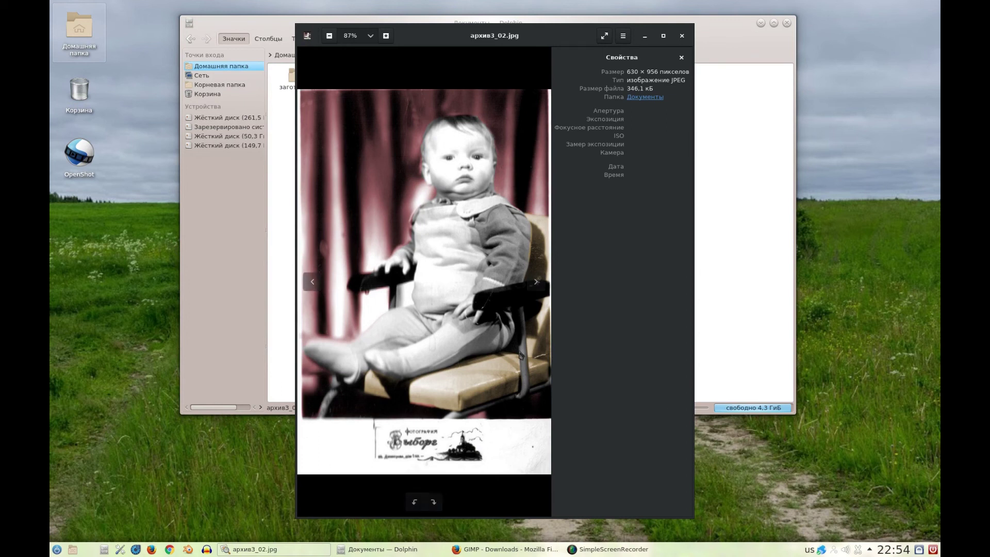
Step: Open the original архив3_02.jpg from the заготовки folder instead
{"action": "left_click", "coordinate": [681, 36]}
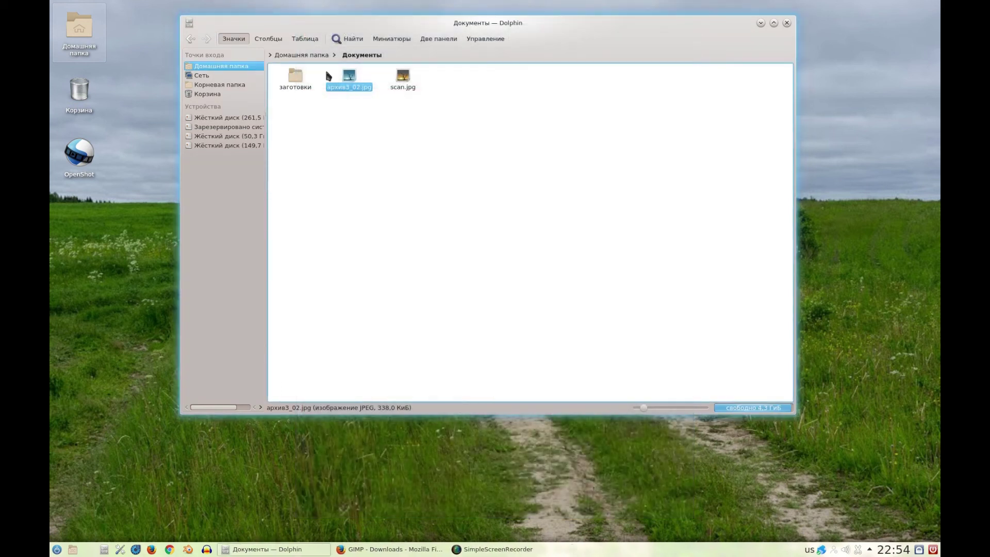
{"action": "left_click", "coordinate": [297, 80]}
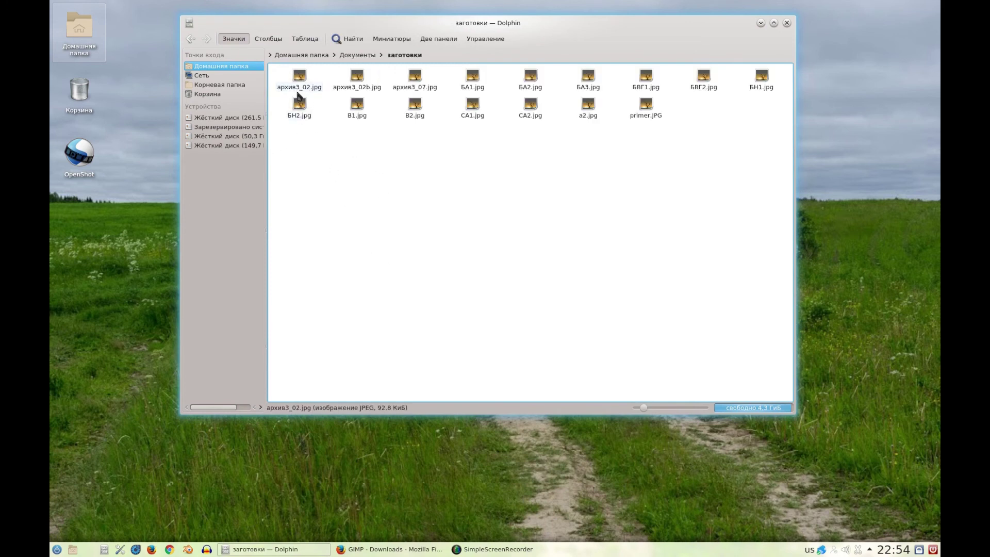
{"action": "left_click", "coordinate": [299, 80]}
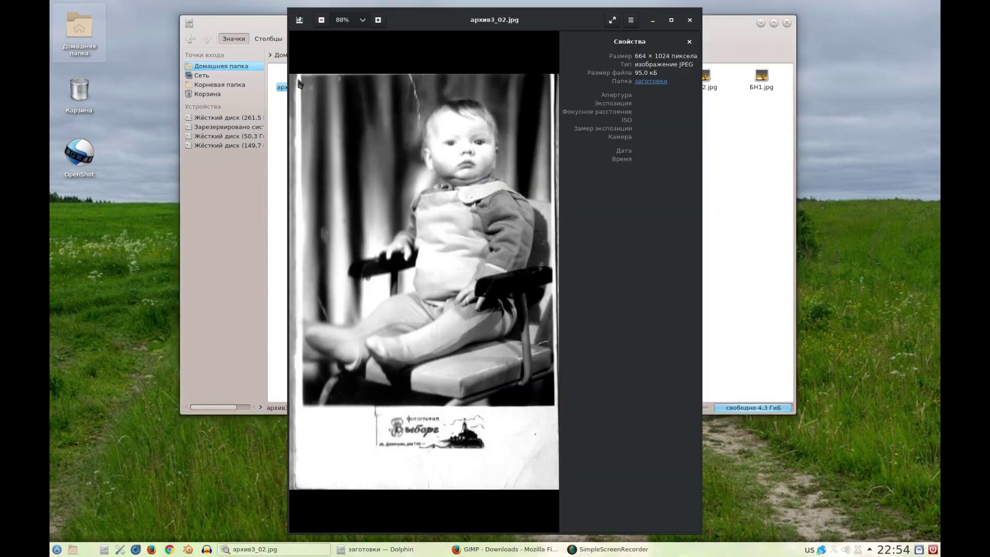
Step: Maximize the viewer and compare архив3_02.jpg with colourised архив3_02b.jpg
{"action": "double_click", "coordinate": [415, 23]}
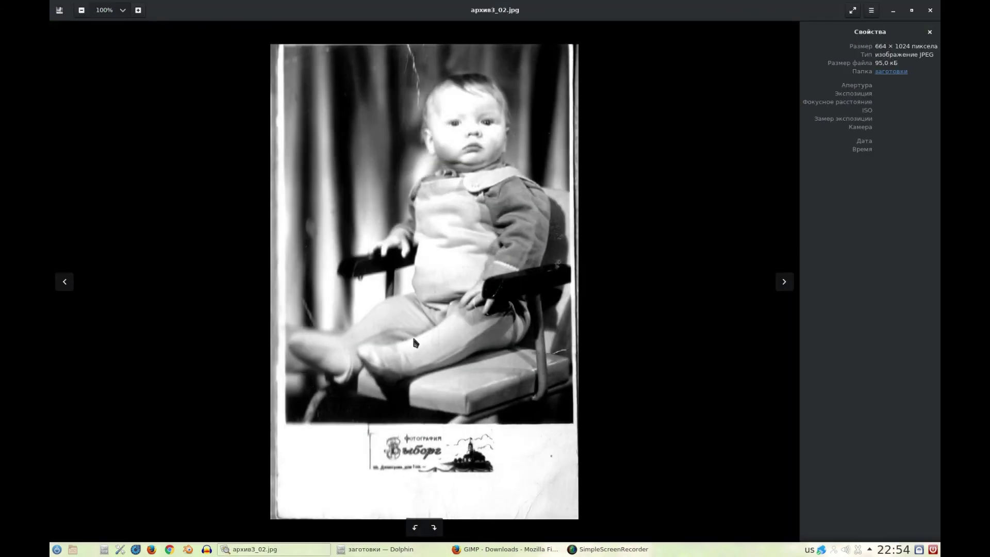
{"action": "left_click", "coordinate": [785, 288]}
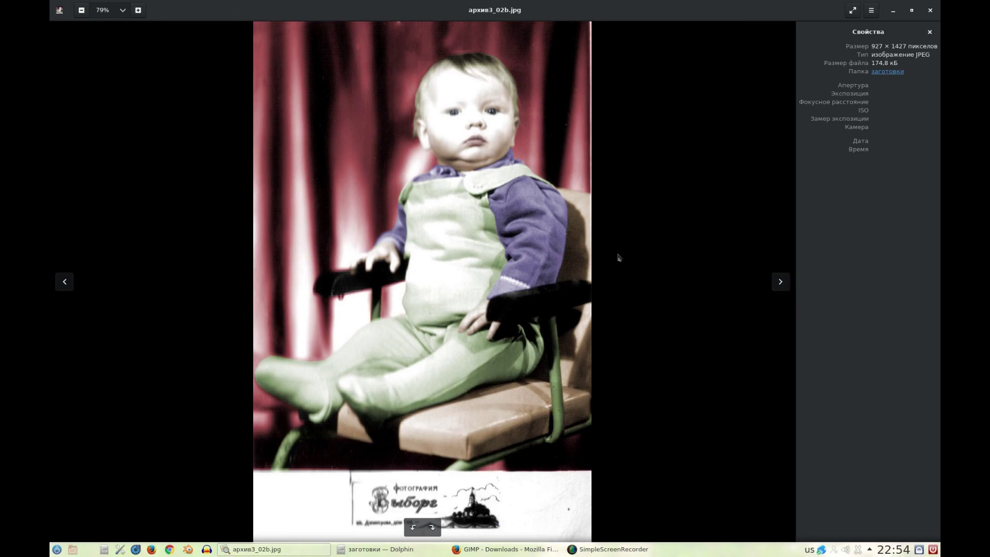
{"action": "left_click", "coordinate": [66, 284]}
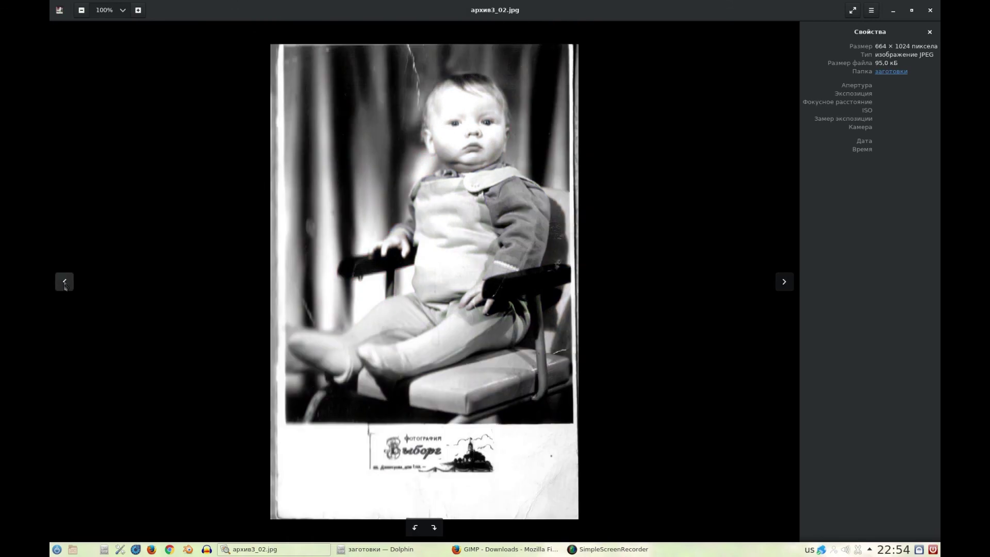
{"action": "left_click", "coordinate": [783, 283]}
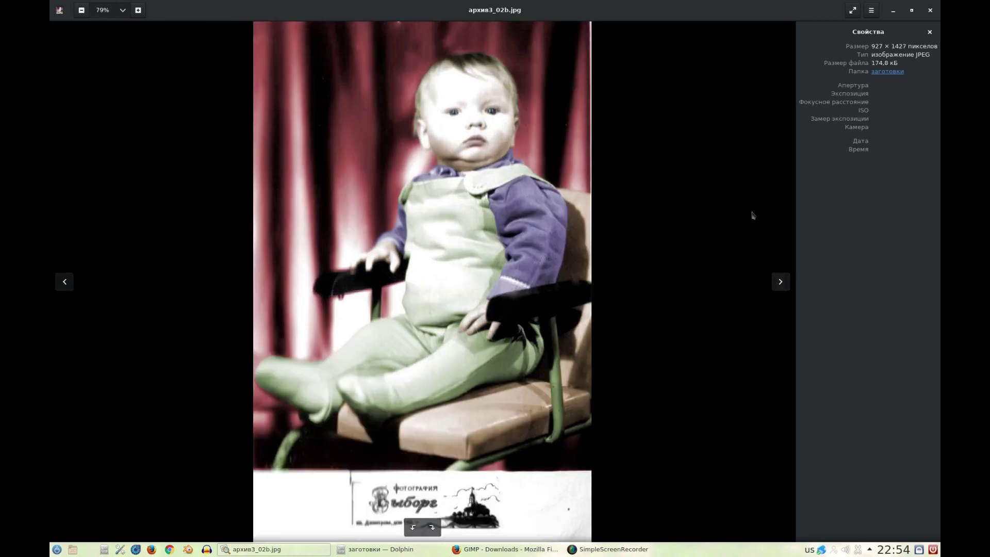
Step: Flip through архив3_07, БА1, БА2 and БА3 on to БВГ1.jpg
{"action": "left_click", "coordinate": [780, 284]}
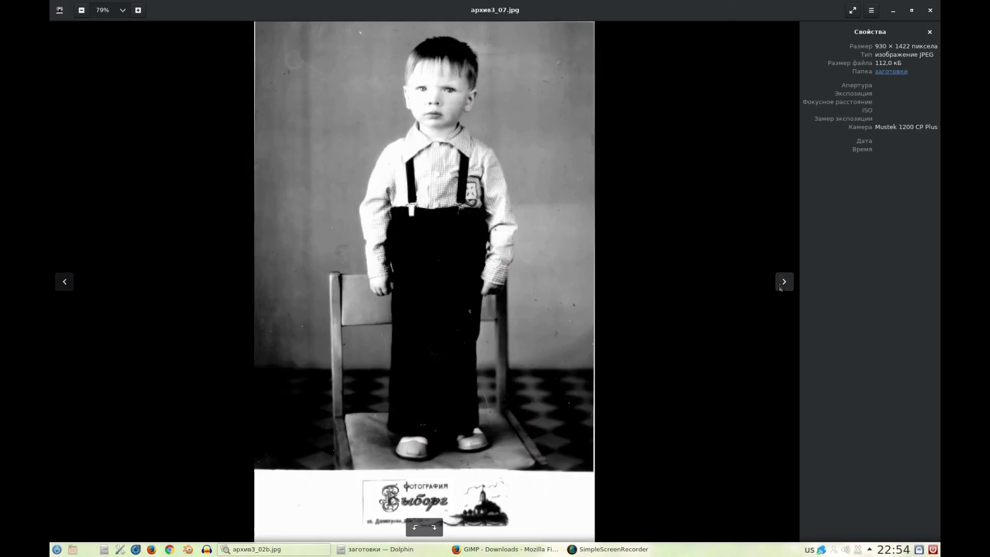
{"action": "left_click", "coordinate": [780, 284]}
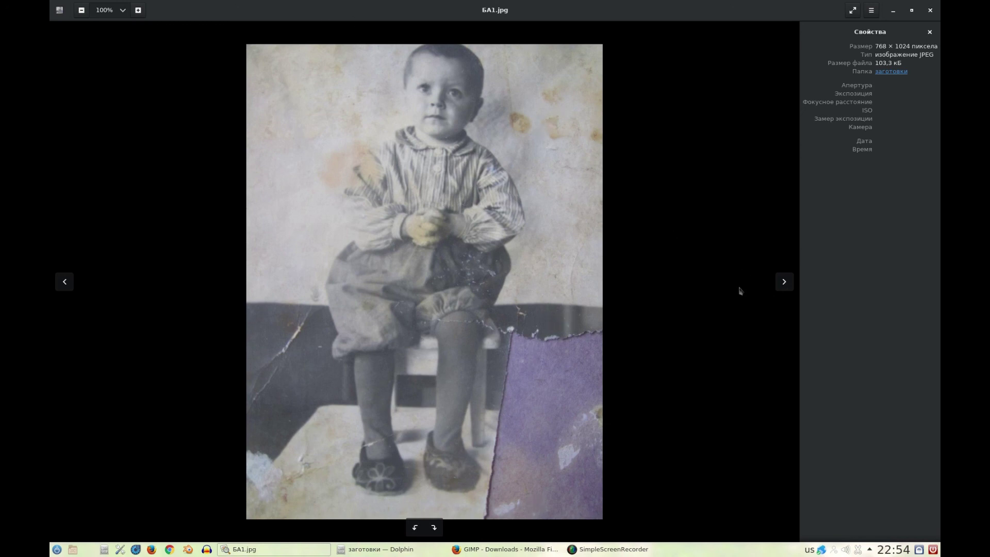
{"action": "left_click", "coordinate": [783, 284]}
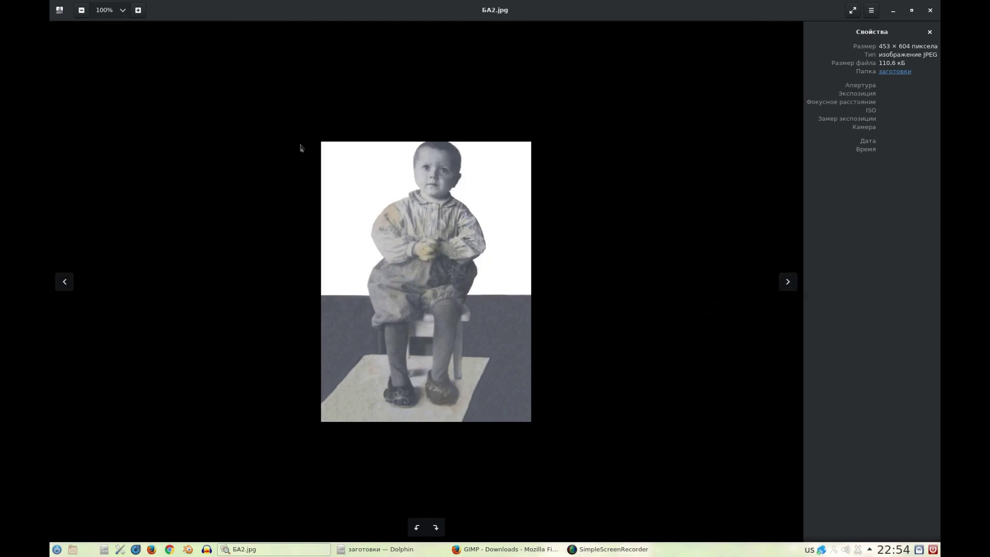
{"action": "left_click", "coordinate": [65, 282]}
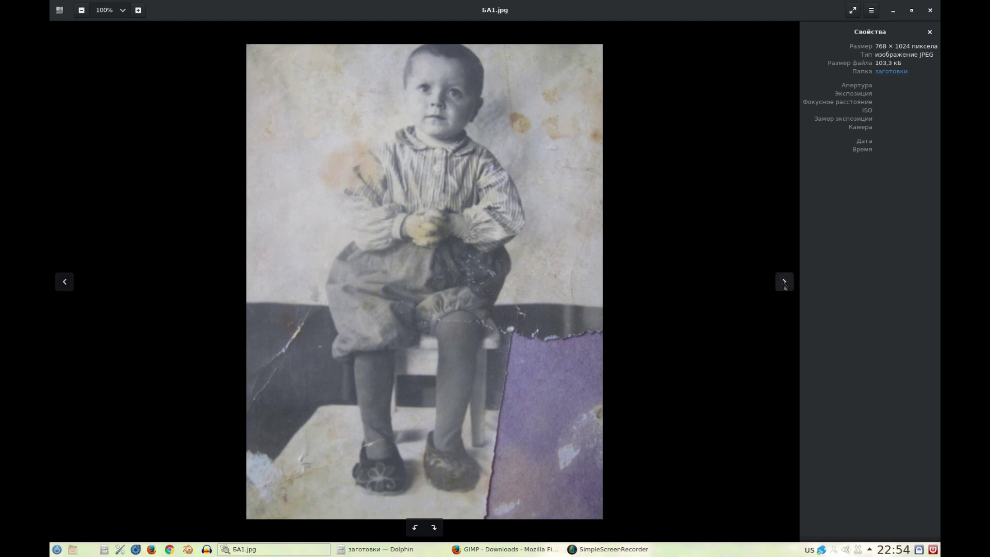
{"action": "left_click", "coordinate": [784, 282]}
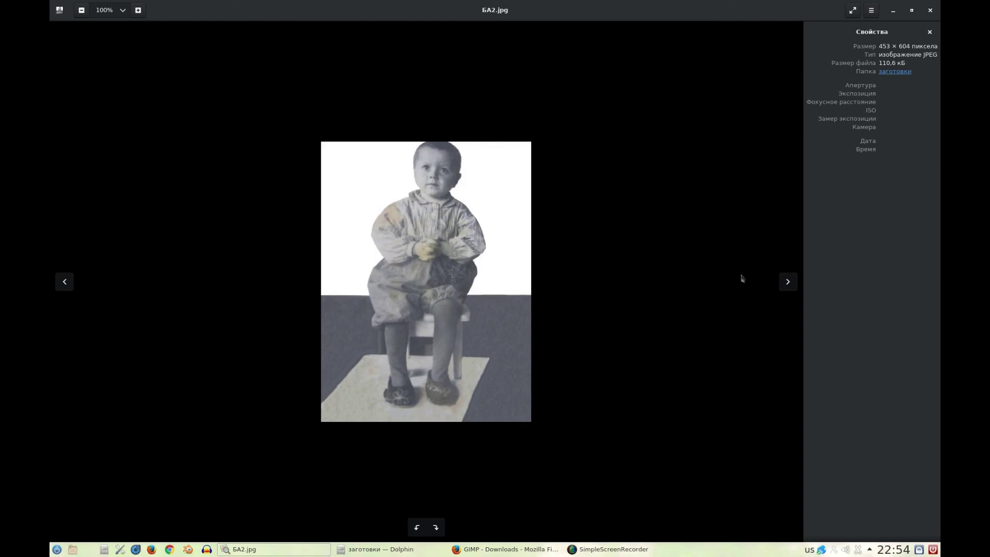
{"action": "left_click", "coordinate": [787, 282]}
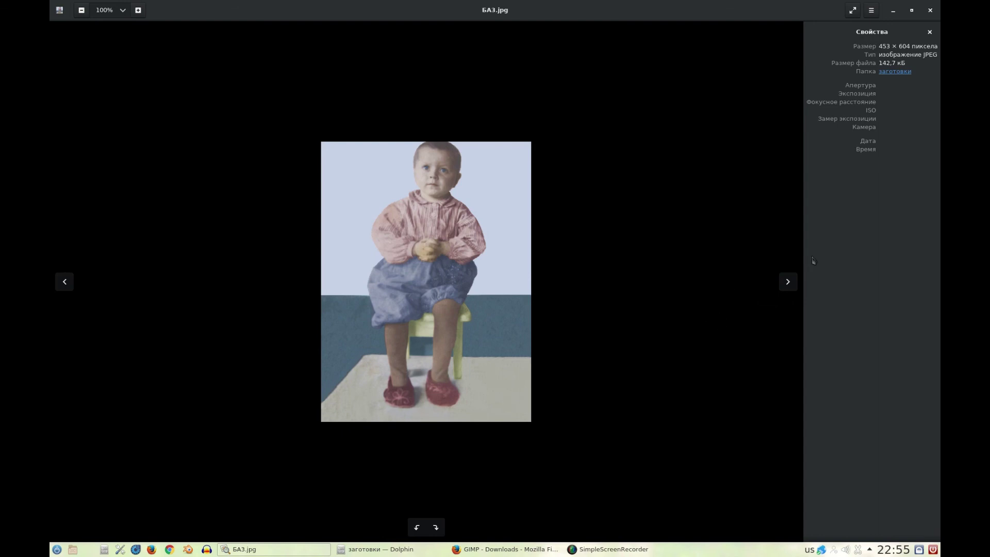
{"action": "left_click", "coordinate": [788, 282]}
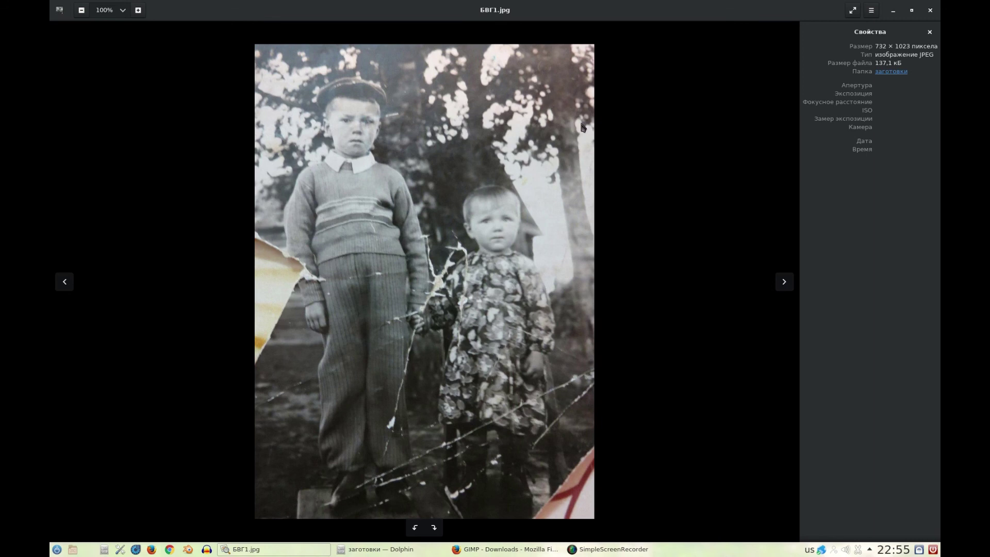
Step: Review the before/after pairs БВГ2, БН1/БН2 and church photos B1/B2
{"action": "left_click", "coordinate": [780, 288]}
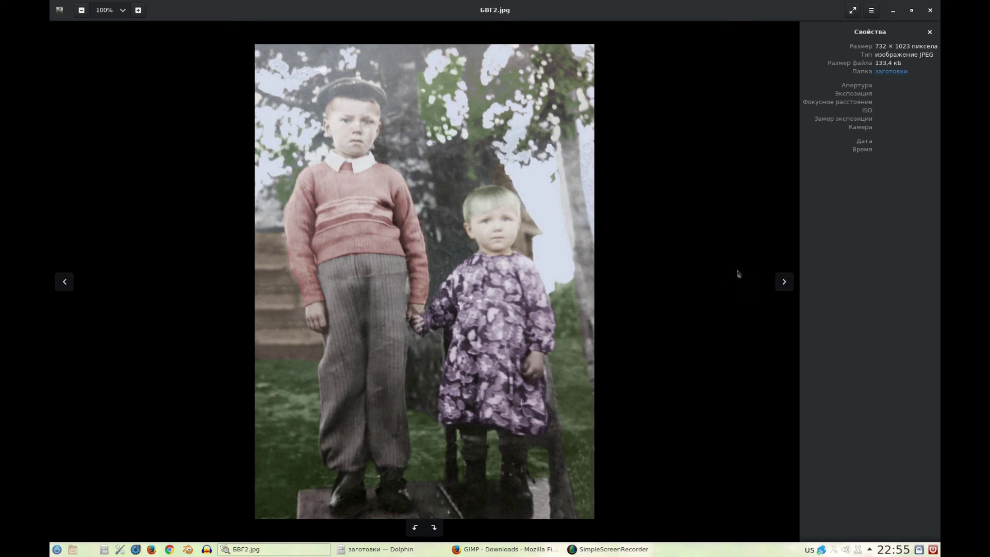
{"action": "left_click", "coordinate": [783, 281]}
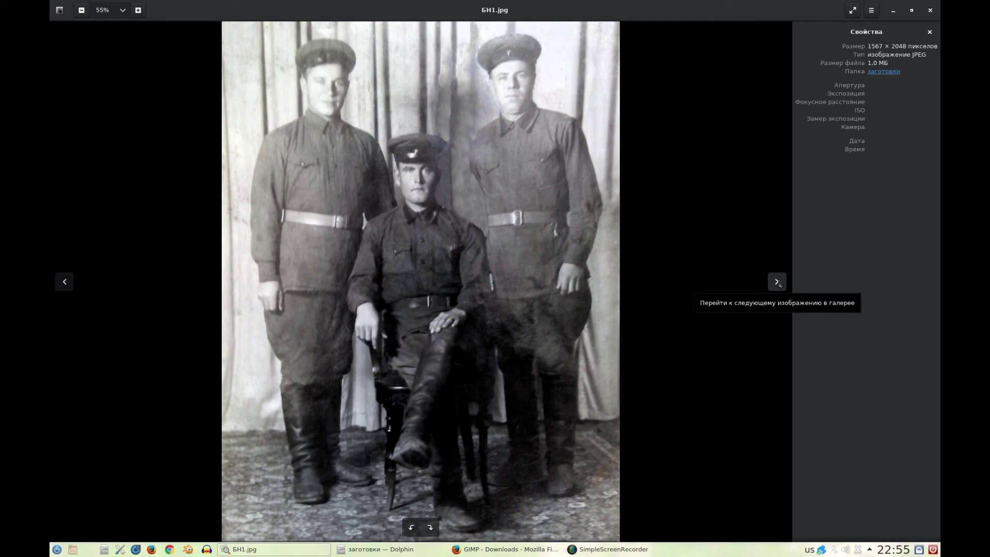
{"action": "left_click", "coordinate": [777, 282]}
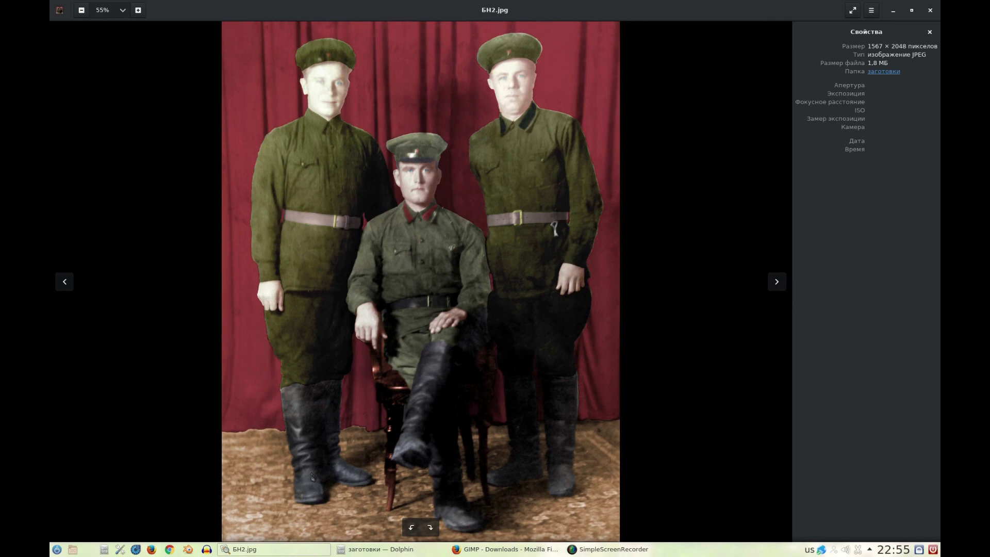
{"action": "left_click", "coordinate": [775, 282]}
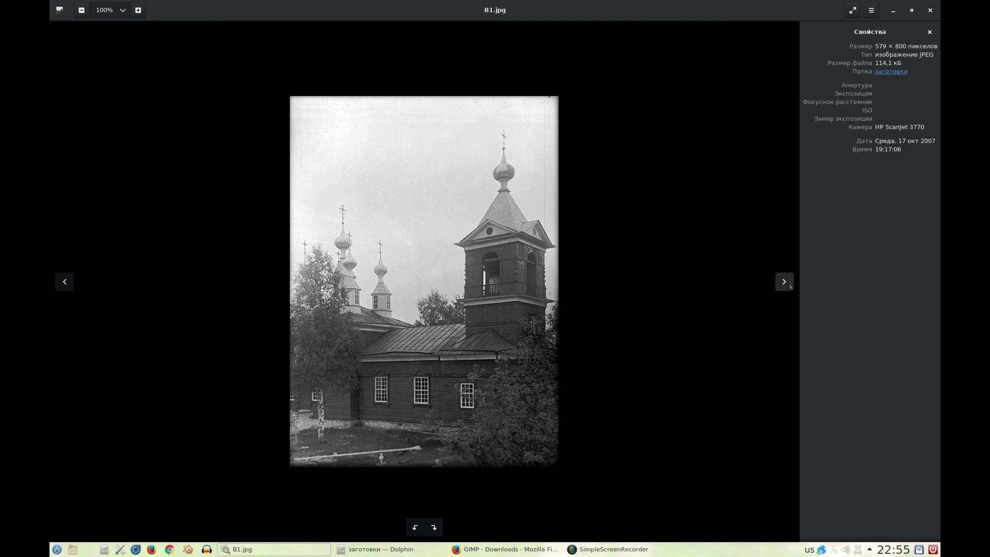
{"action": "left_click", "coordinate": [789, 287]}
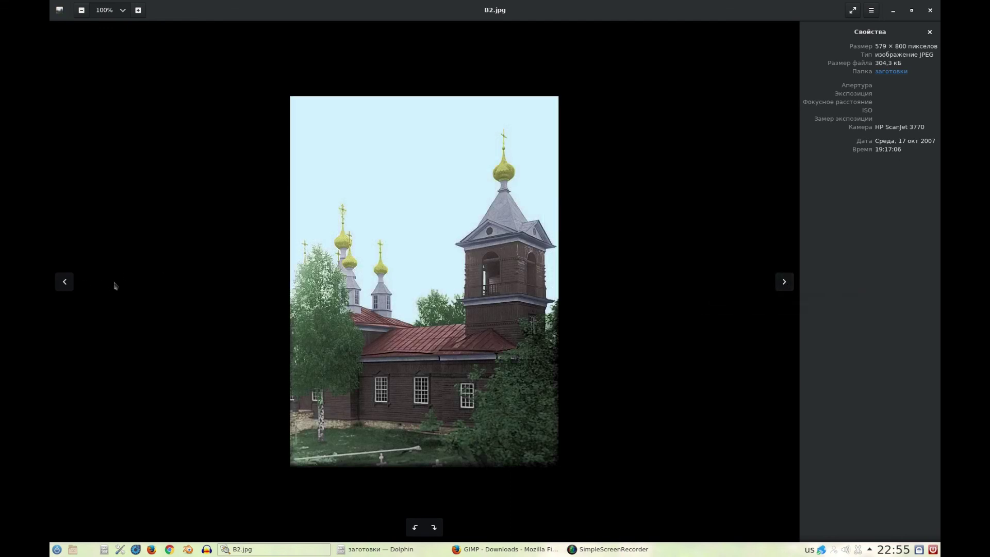
{"action": "left_click", "coordinate": [65, 281]}
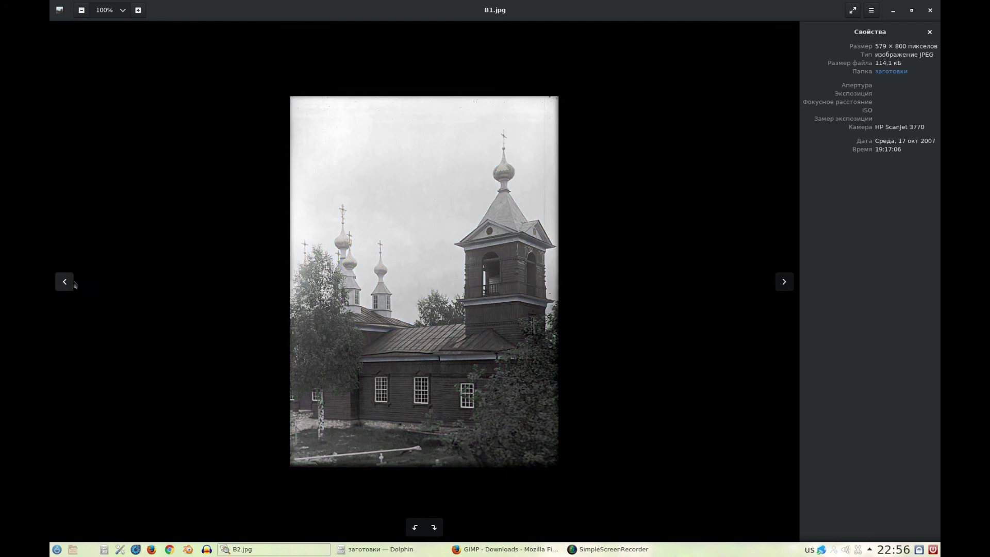
{"action": "left_click", "coordinate": [786, 284]}
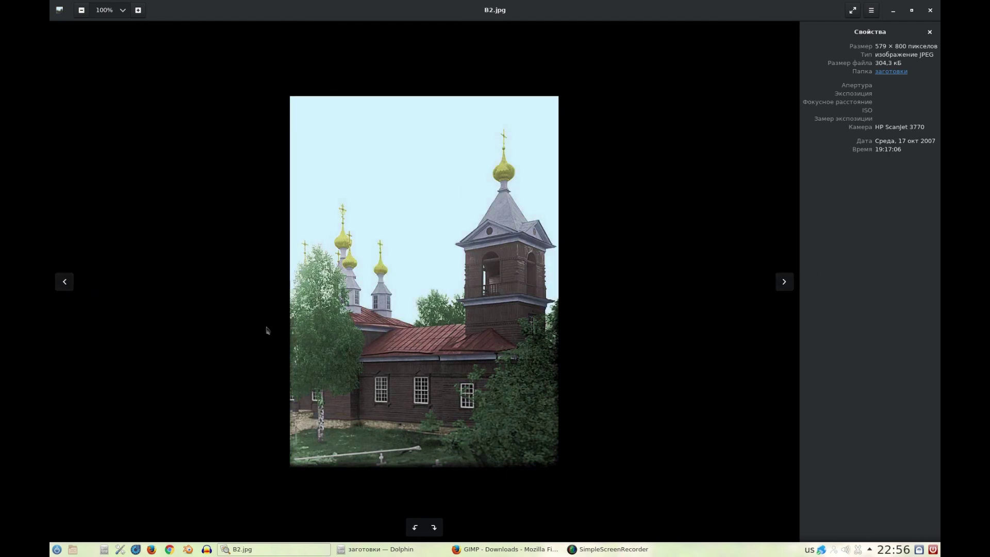
Step: View CA1, CA2, a2.jpg and primer.JPG back to архив3_02.jpg, then close the viewer
{"action": "left_click", "coordinate": [783, 282]}
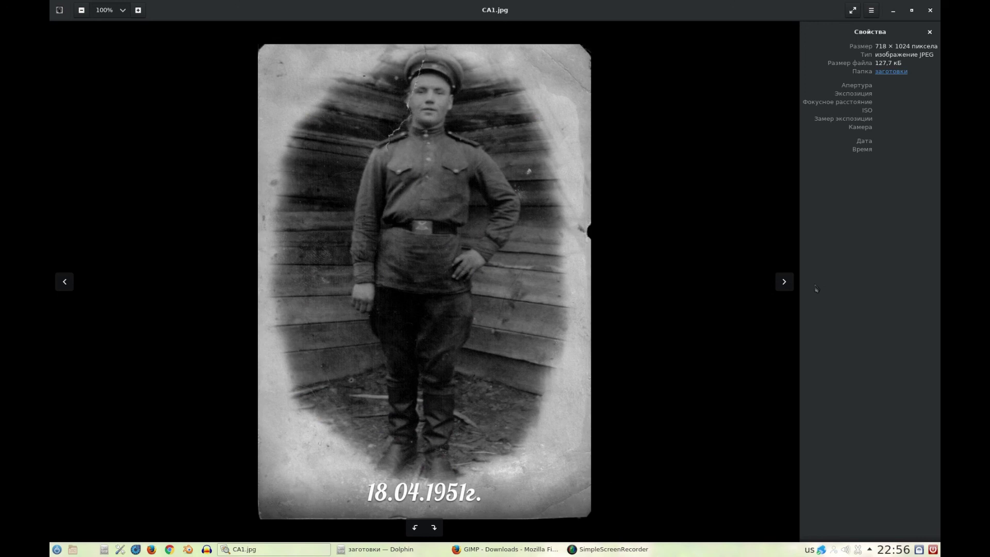
{"action": "left_click", "coordinate": [784, 282]}
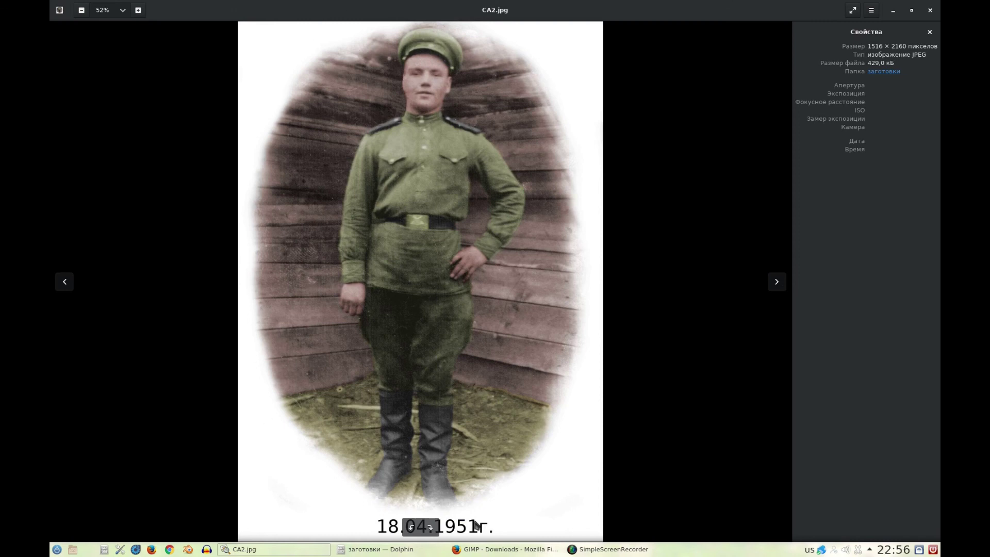
{"action": "left_click", "coordinate": [778, 284]}
{"action": "left_click", "coordinate": [781, 288]}
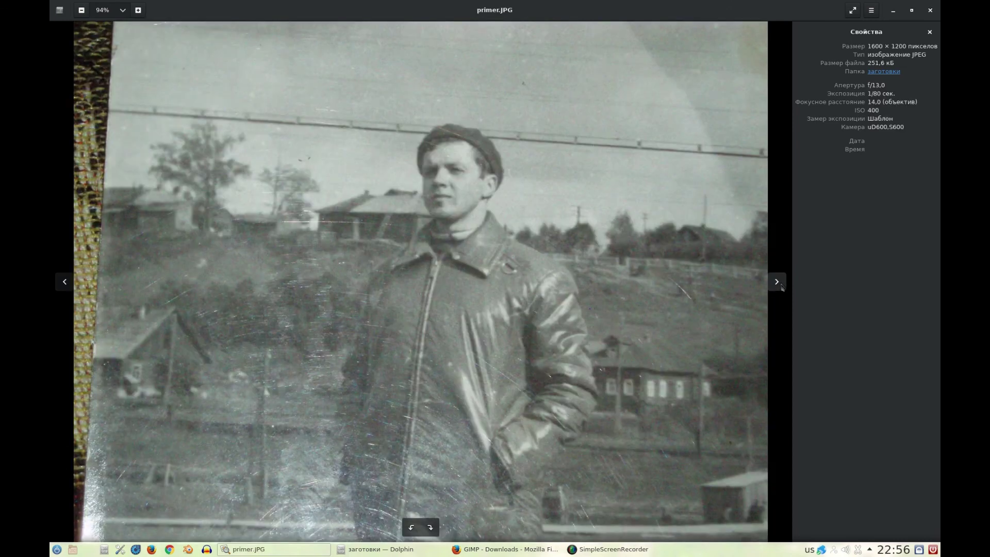
{"action": "left_click", "coordinate": [777, 283]}
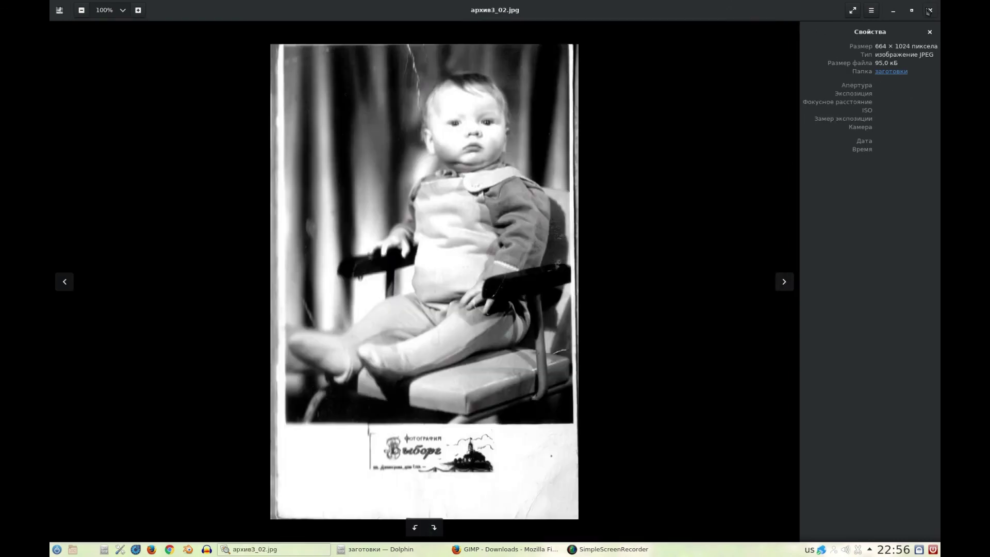
{"action": "left_click", "coordinate": [929, 10]}
Step: Move the заготовки Dolphin window lower on the desktop, then back up
{"action": "mouse_move", "coordinate": [530, 13]}
{"action": "left_mouse_down"}
{"action": "mouse_move", "coordinate": [528, 86]}
{"action": "mouse_move", "coordinate": [523, 69]}
{"action": "left_mouse_up"}
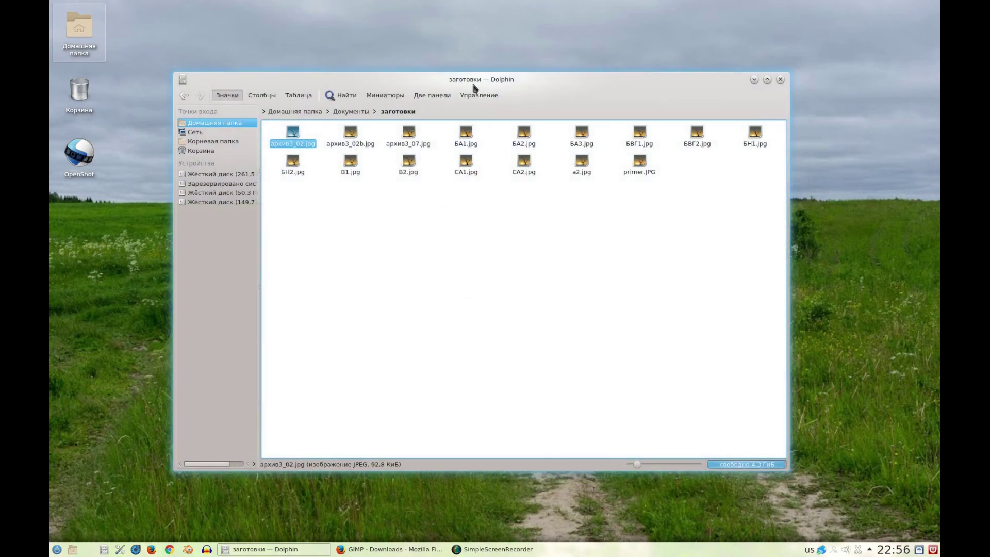
{"action": "left_click_drag", "start_coordinate": [474, 86], "coordinate": [474, 49]}
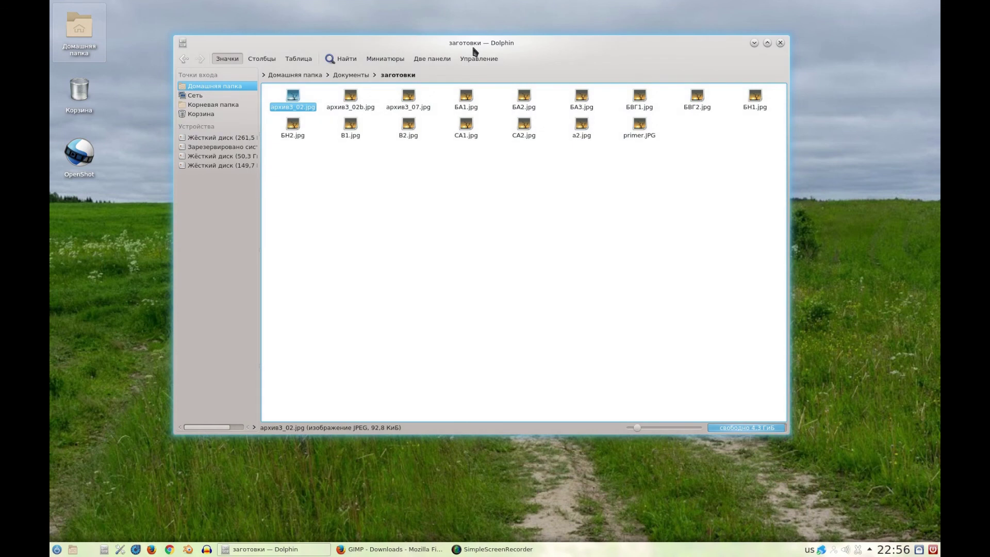